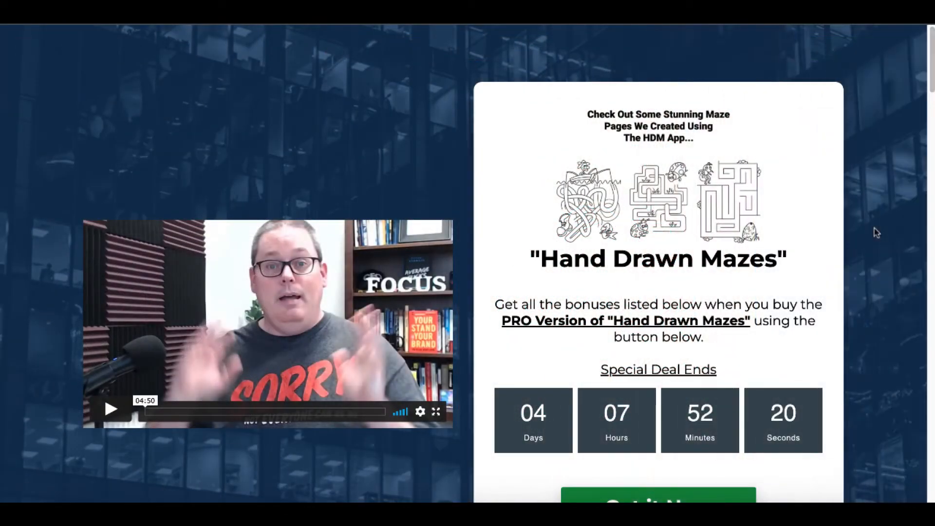
Step: Review the Hand Drawn Mazes bonus page, including the image packs, inspiration mazes, keyword research and funnel diagram
{"action": "scroll", "coordinate": [877, 233], "scroll_direction": "down", "scroll_amount": 9}
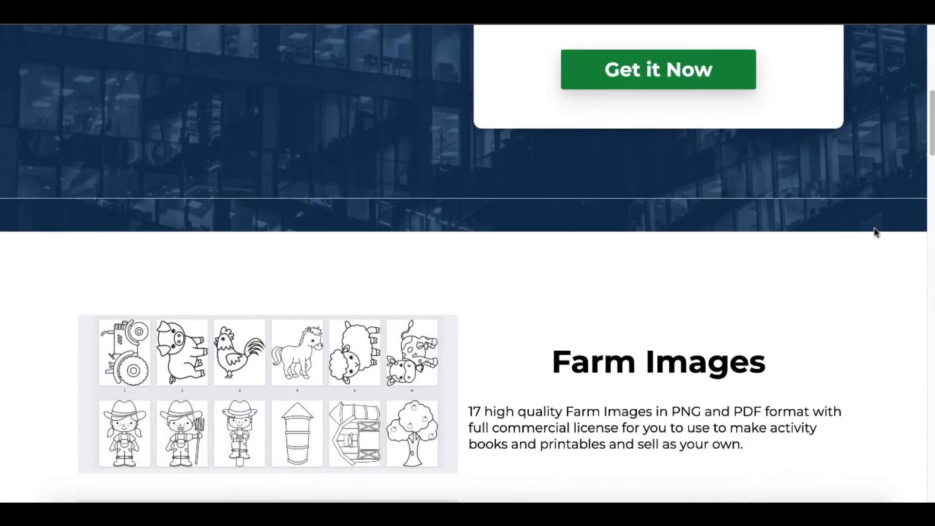
{"action": "scroll", "coordinate": [875, 233], "scroll_direction": "down", "scroll_amount": 9}
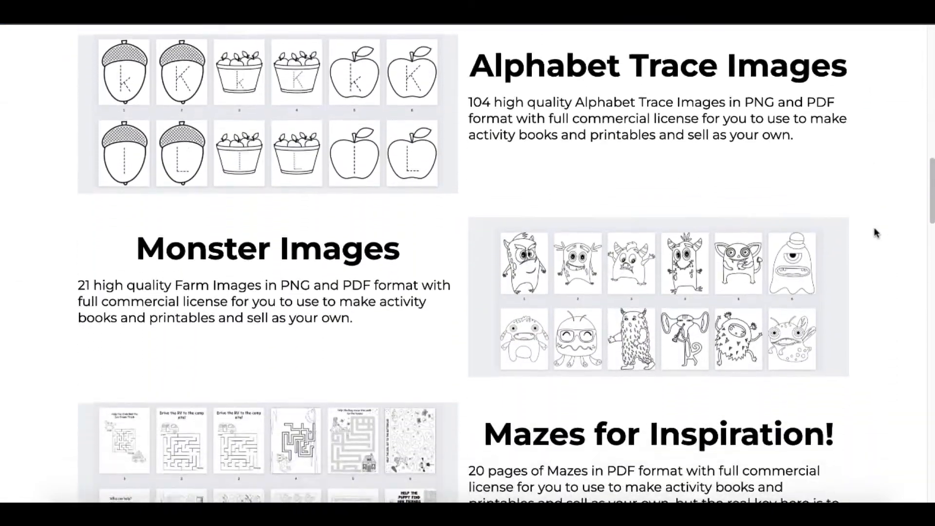
{"action": "scroll", "coordinate": [875, 230], "scroll_direction": "down", "scroll_amount": 10}
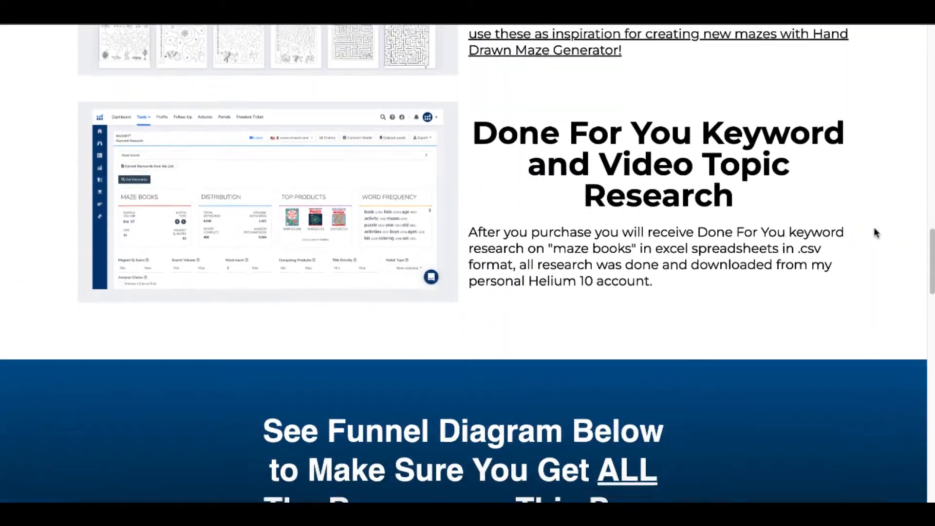
{"action": "scroll", "coordinate": [875, 233], "scroll_direction": "down", "scroll_amount": 11}
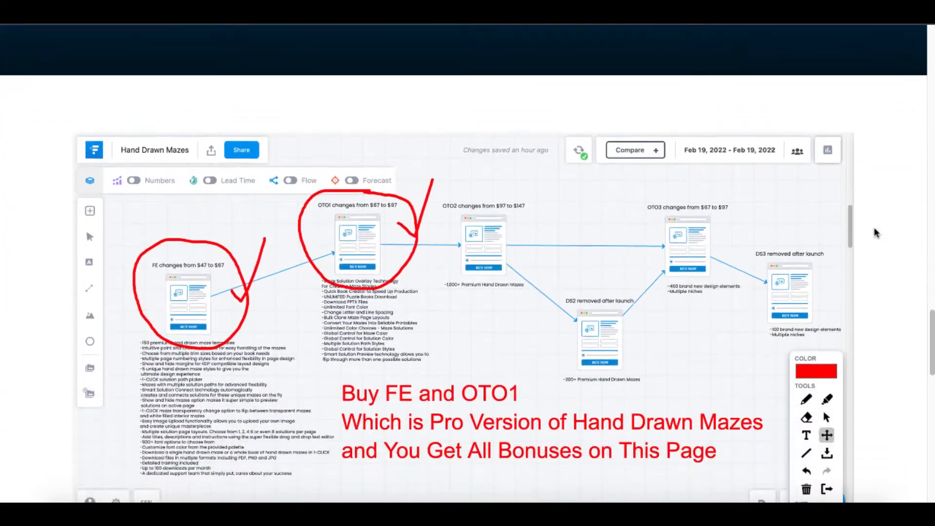
{"action": "scroll", "coordinate": [875, 233], "scroll_direction": "down", "scroll_amount": 1}
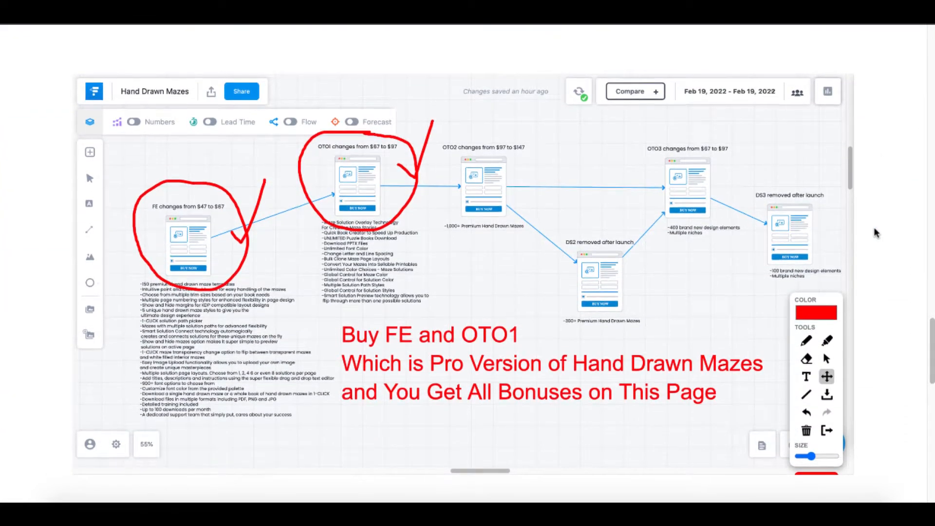
{"action": "scroll", "coordinate": [875, 233], "scroll_direction": "up", "scroll_amount": 1}
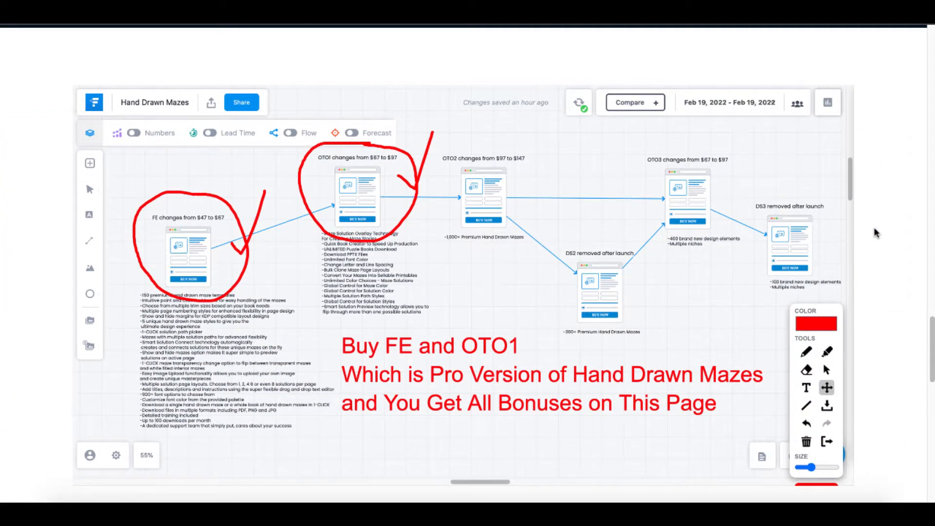
{"action": "scroll", "coordinate": [875, 233], "scroll_direction": "up", "scroll_amount": 14}
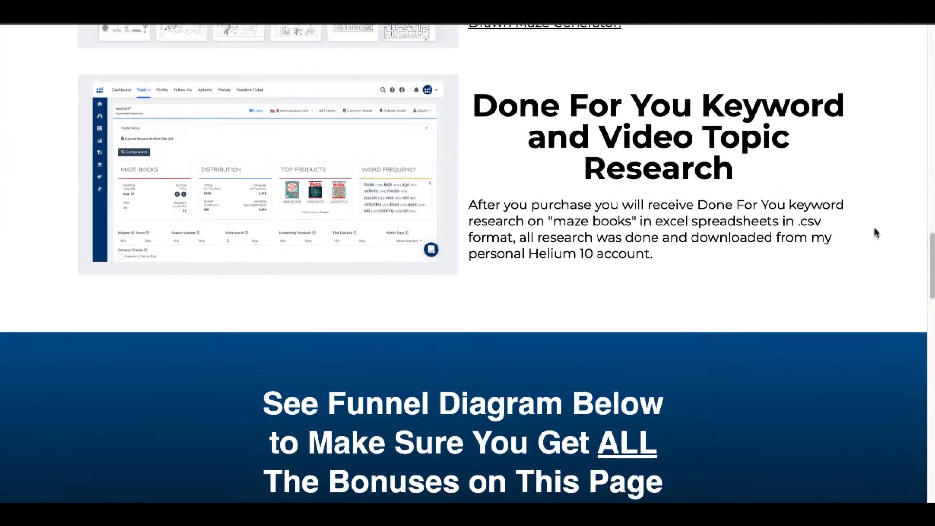
{"action": "scroll", "coordinate": [875, 233], "scroll_direction": "up", "scroll_amount": 2}
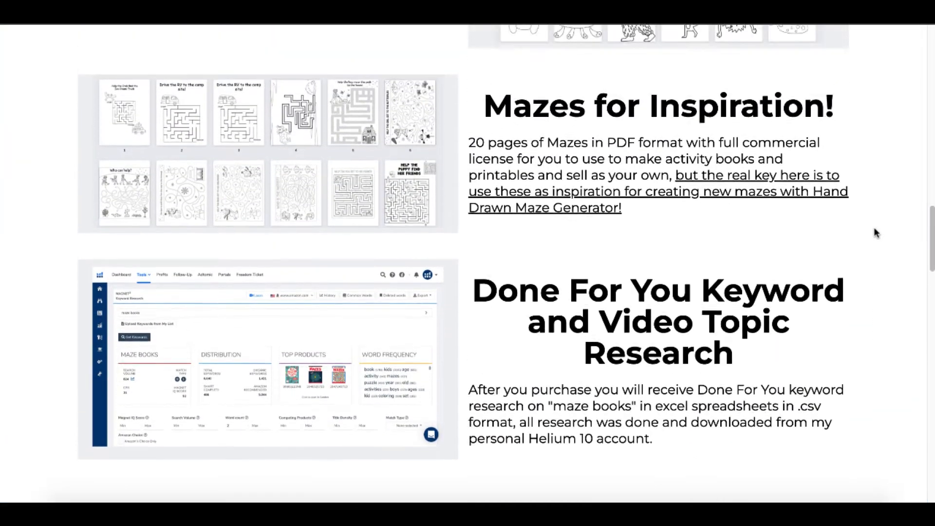
{"action": "scroll", "coordinate": [876, 232], "scroll_direction": "up", "scroll_amount": 8}
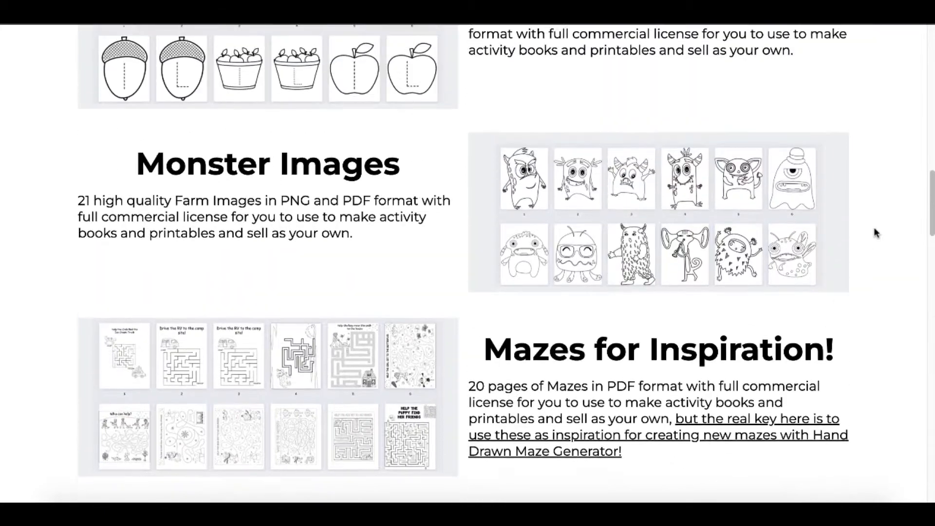
{"action": "scroll", "coordinate": [876, 233], "scroll_direction": "up", "scroll_amount": 7}
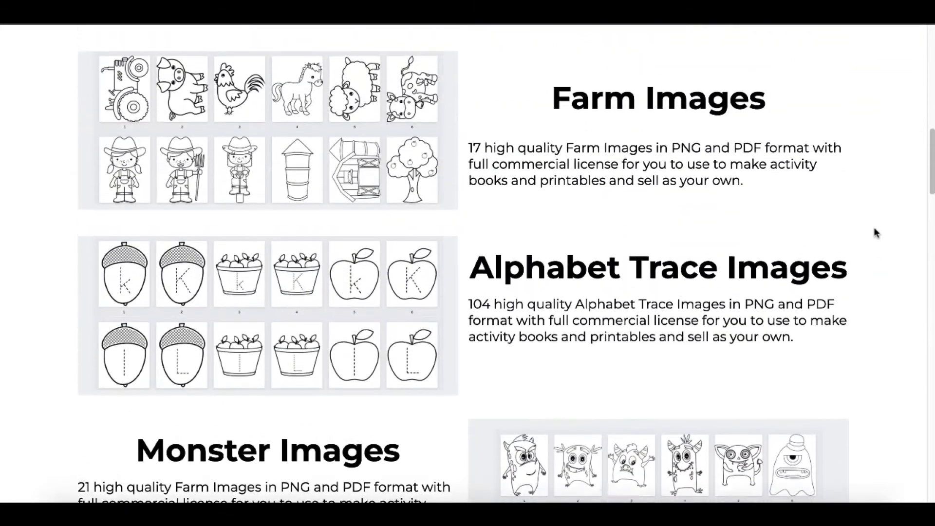
{"action": "scroll", "coordinate": [876, 233], "scroll_direction": "up", "scroll_amount": 8}
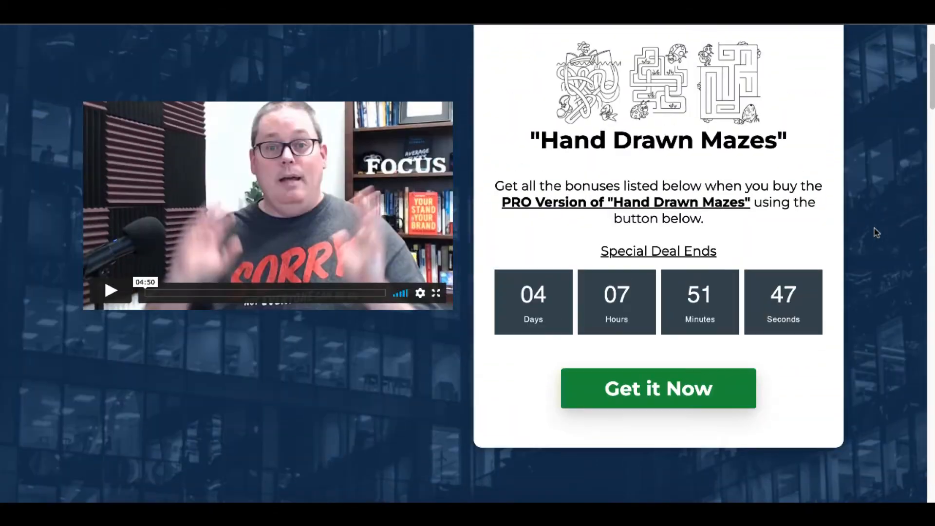
{"action": "scroll", "coordinate": [876, 232], "scroll_direction": "up", "scroll_amount": 2}
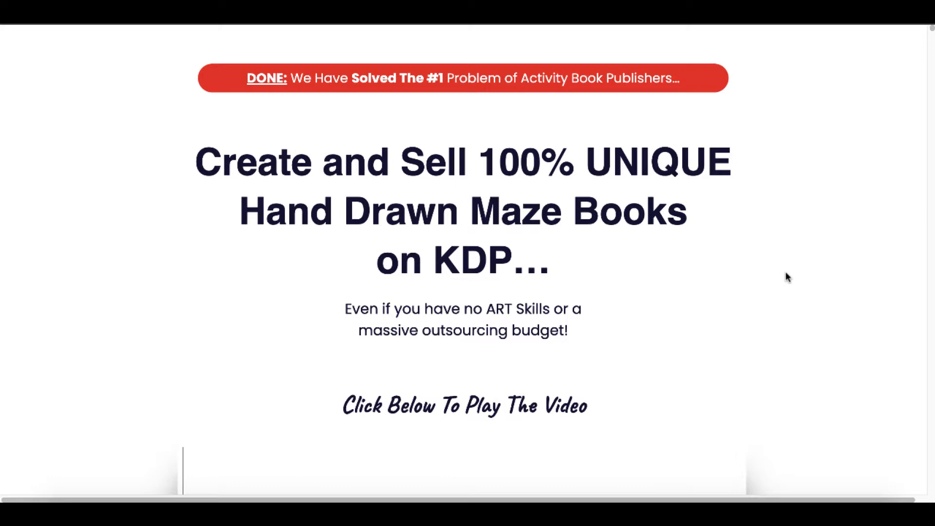
Step: Read through the Hand Drawn Mazes sales page, from the headline and benefits to the section on story-based mazes
{"action": "scroll", "coordinate": [787, 277], "scroll_direction": "down", "scroll_amount": 9}
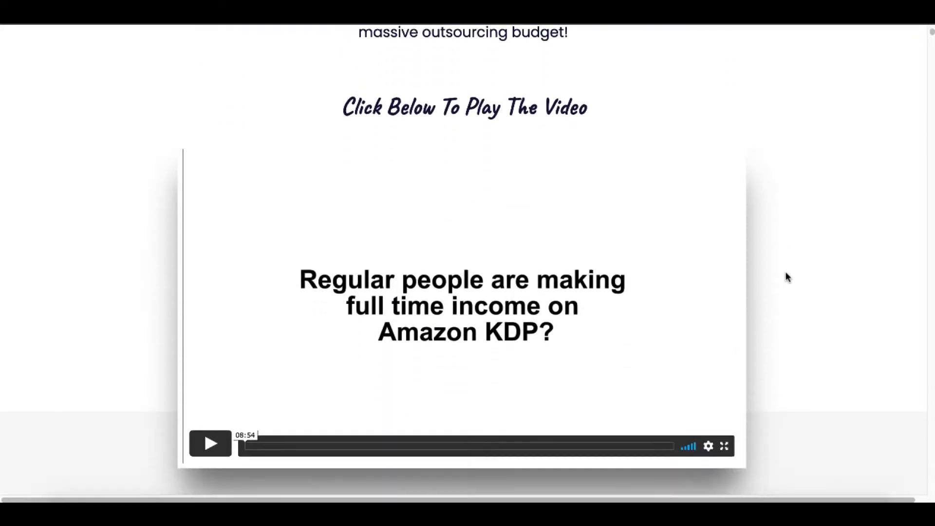
{"action": "scroll", "coordinate": [786, 273], "scroll_direction": "down", "scroll_amount": 7}
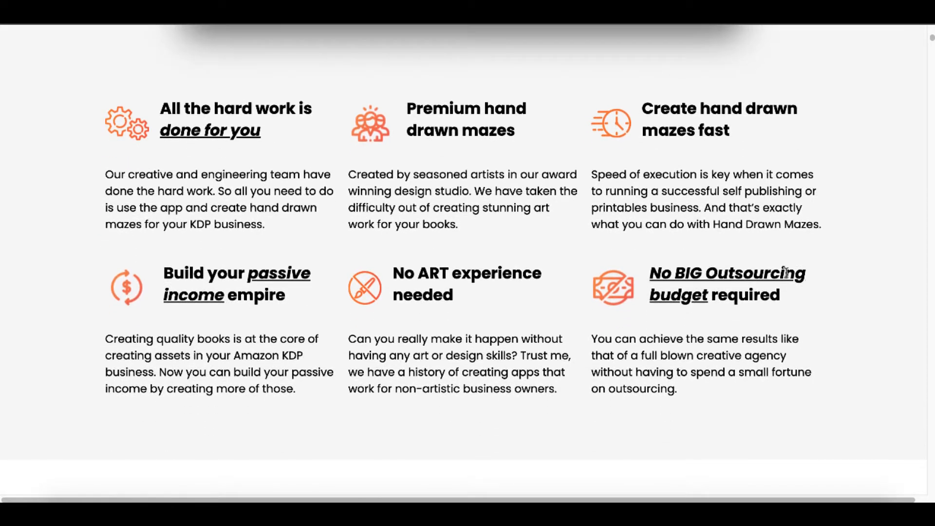
{"action": "scroll", "coordinate": [786, 272], "scroll_direction": "down", "scroll_amount": 7}
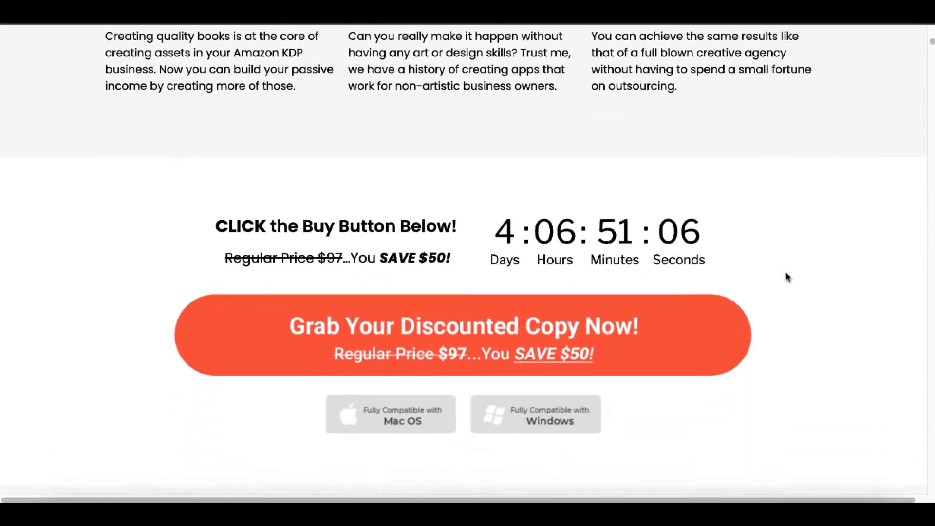
{"action": "scroll", "coordinate": [786, 272], "scroll_direction": "down", "scroll_amount": 6}
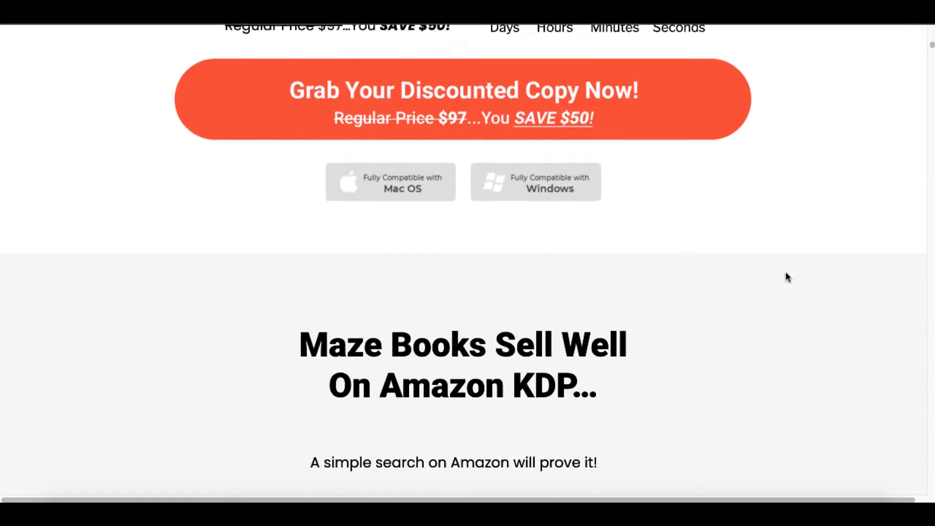
{"action": "scroll", "coordinate": [788, 276], "scroll_direction": "down", "scroll_amount": 6}
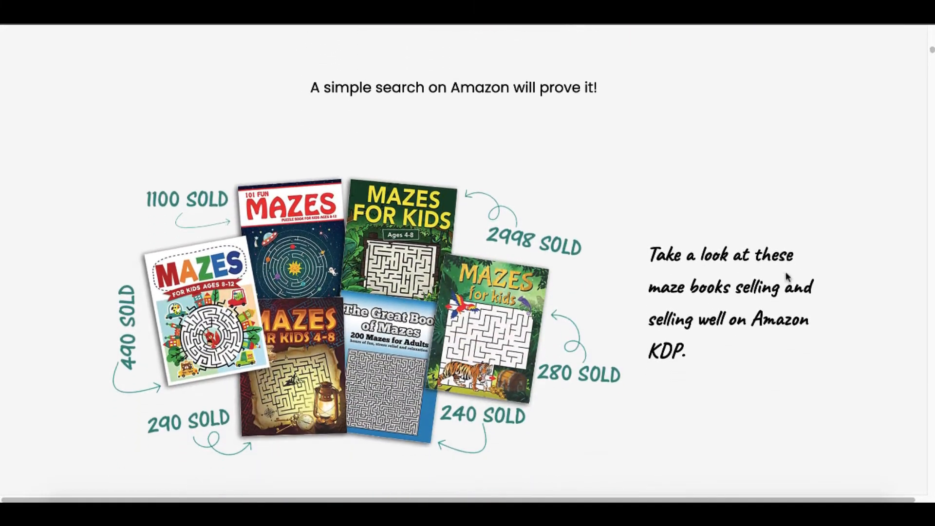
{"action": "scroll", "coordinate": [786, 272], "scroll_direction": "down", "scroll_amount": 15}
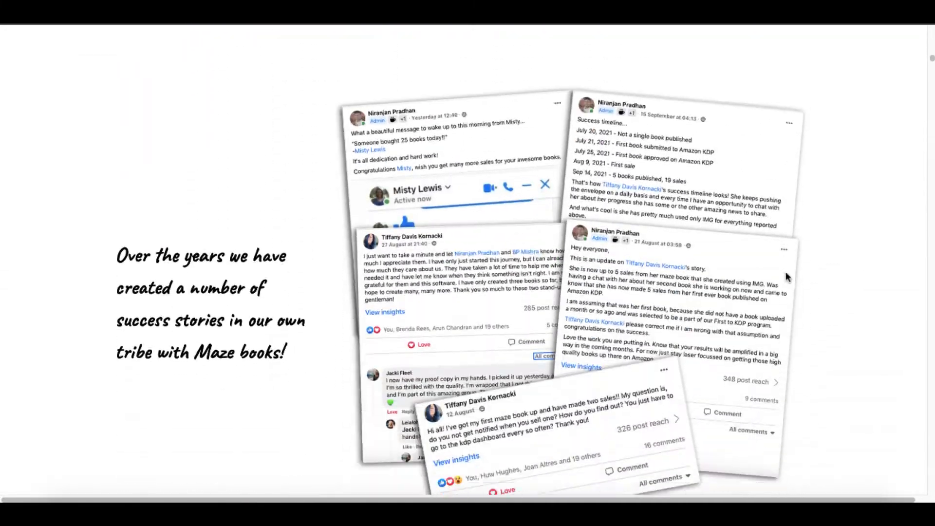
{"action": "scroll", "coordinate": [786, 275], "scroll_direction": "down", "scroll_amount": 15}
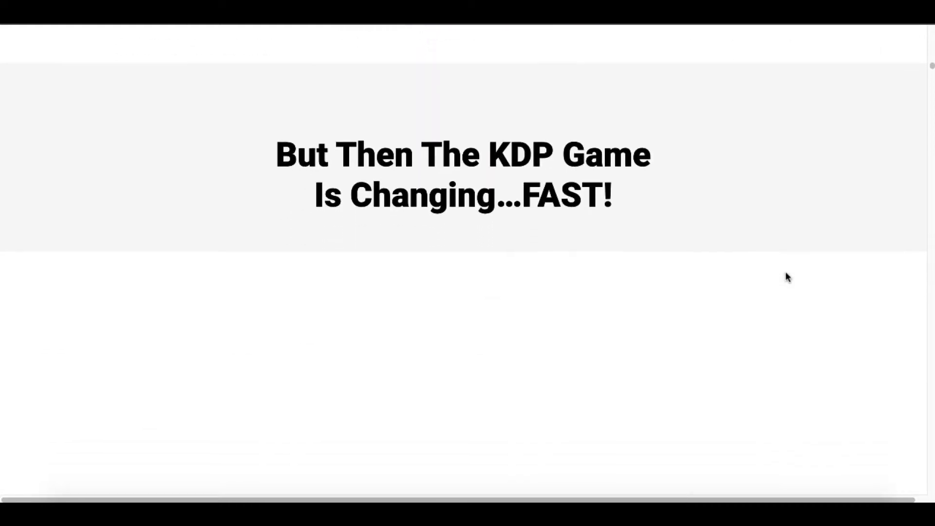
{"action": "scroll", "coordinate": [786, 273], "scroll_direction": "down", "scroll_amount": 9}
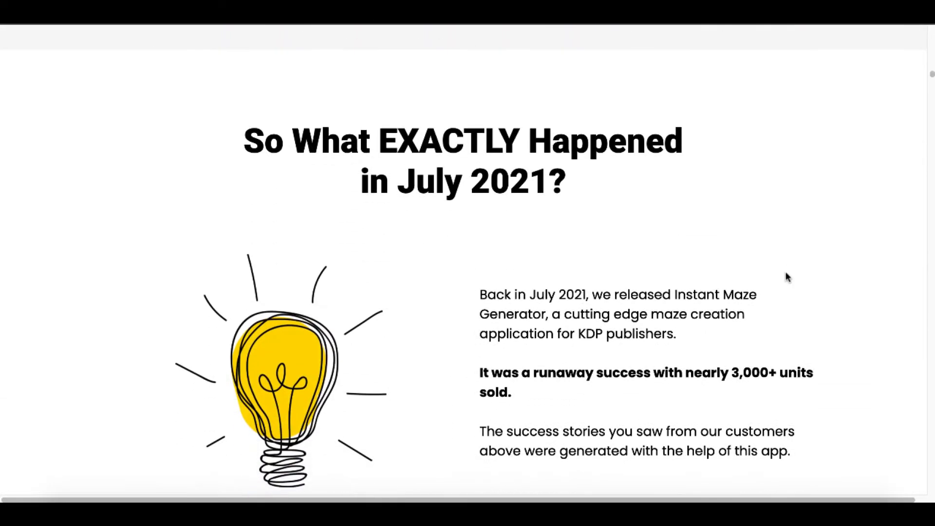
{"action": "scroll", "coordinate": [786, 277], "scroll_direction": "down", "scroll_amount": 15}
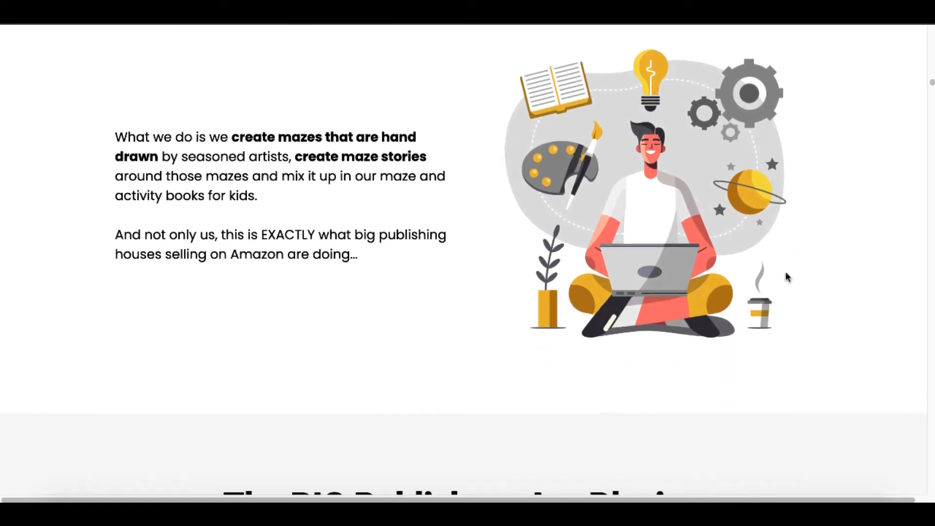
{"action": "scroll", "coordinate": [788, 277], "scroll_direction": "down", "scroll_amount": 6}
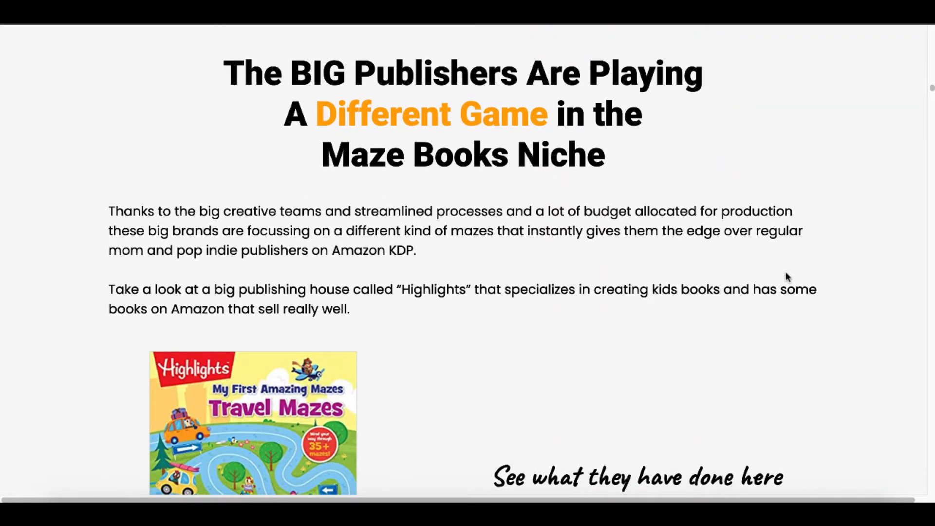
{"action": "scroll", "coordinate": [788, 277], "scroll_direction": "down", "scroll_amount": 15}
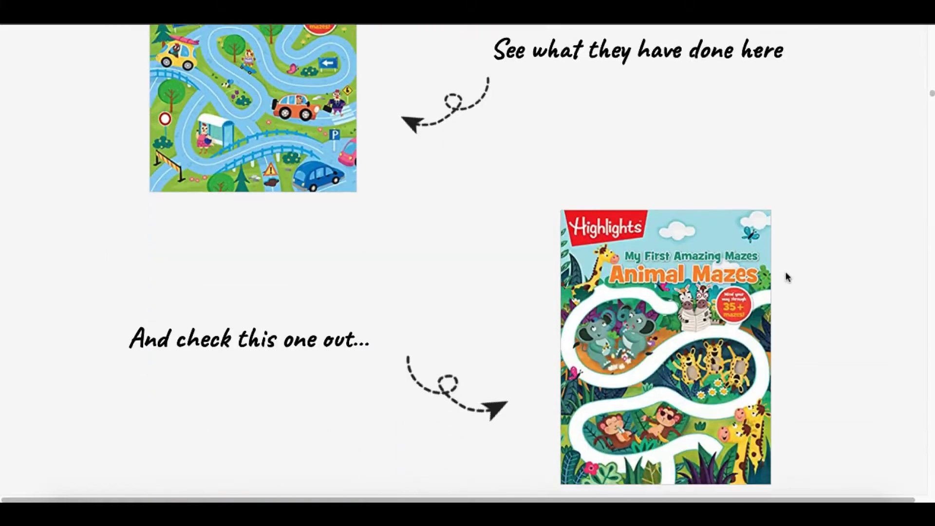
{"action": "scroll", "coordinate": [788, 276], "scroll_direction": "down", "scroll_amount": 11}
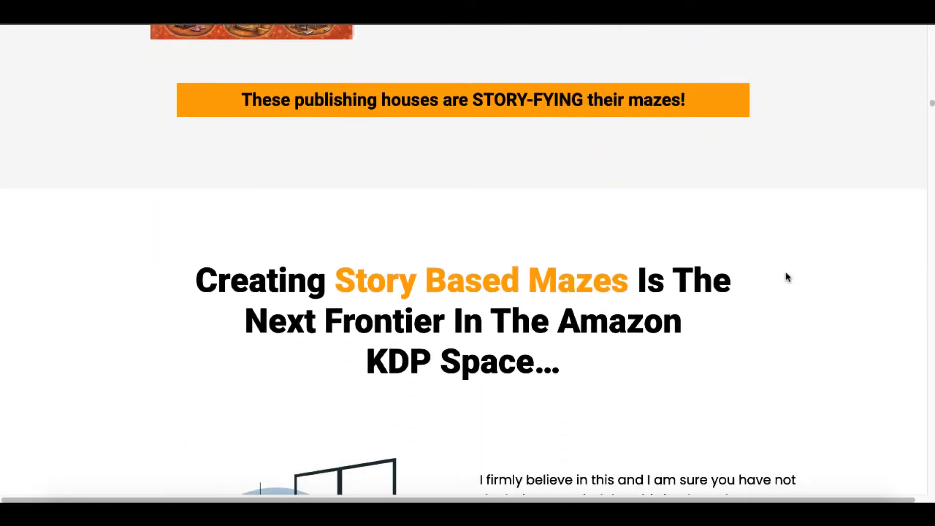
{"action": "scroll", "coordinate": [788, 277], "scroll_direction": "down", "scroll_amount": 2}
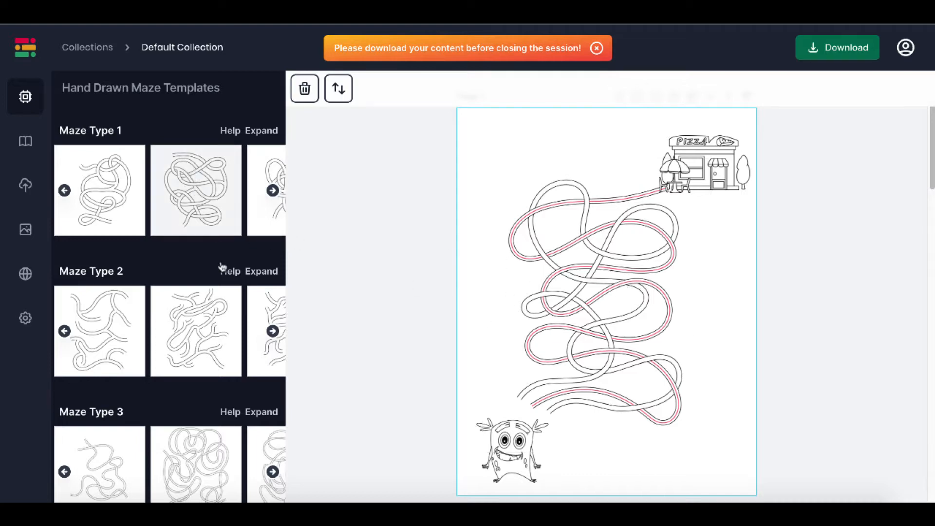
Step: Switch to the maze editor and browse the hand drawn maze templates from Maze Type 1 to Maze Type 7
{"action": "scroll", "coordinate": [221, 270], "scroll_direction": "down", "scroll_amount": 1}
{"action": "scroll", "coordinate": [222, 272], "scroll_direction": "down", "scroll_amount": 5}
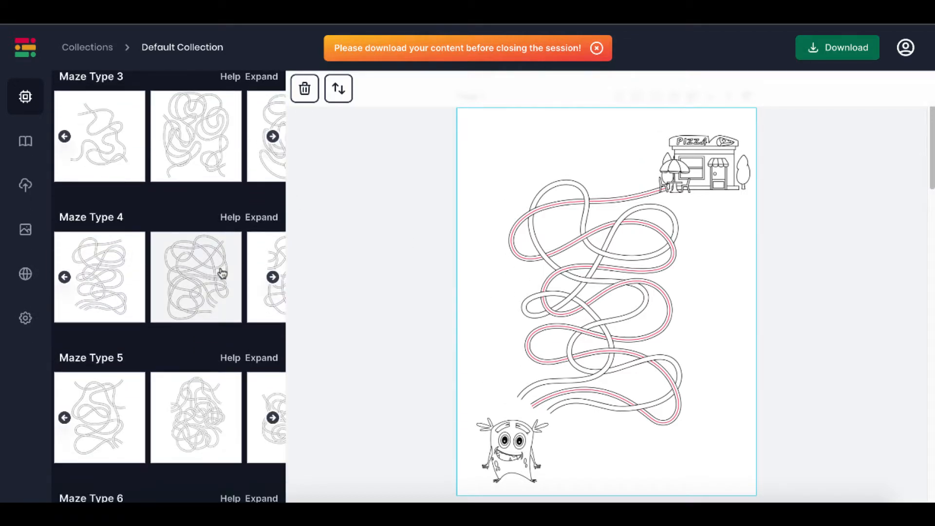
{"action": "scroll", "coordinate": [222, 273], "scroll_direction": "up", "scroll_amount": 6}
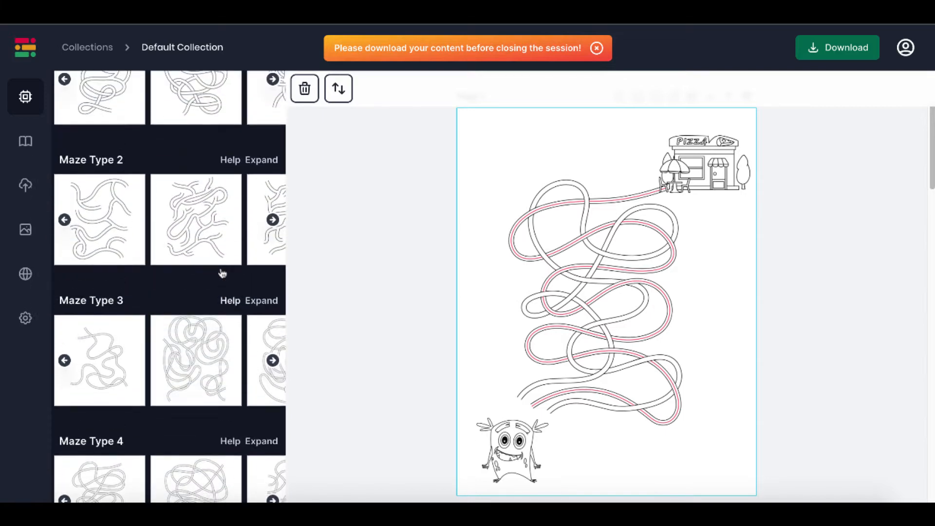
{"action": "scroll", "coordinate": [222, 273], "scroll_direction": "down", "scroll_amount": 6}
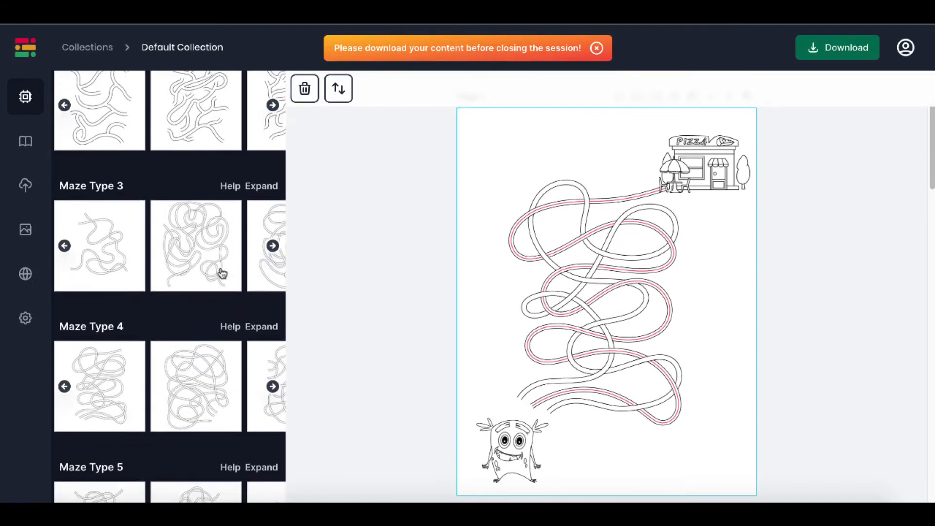
{"action": "scroll", "coordinate": [220, 269], "scroll_direction": "down", "scroll_amount": 6}
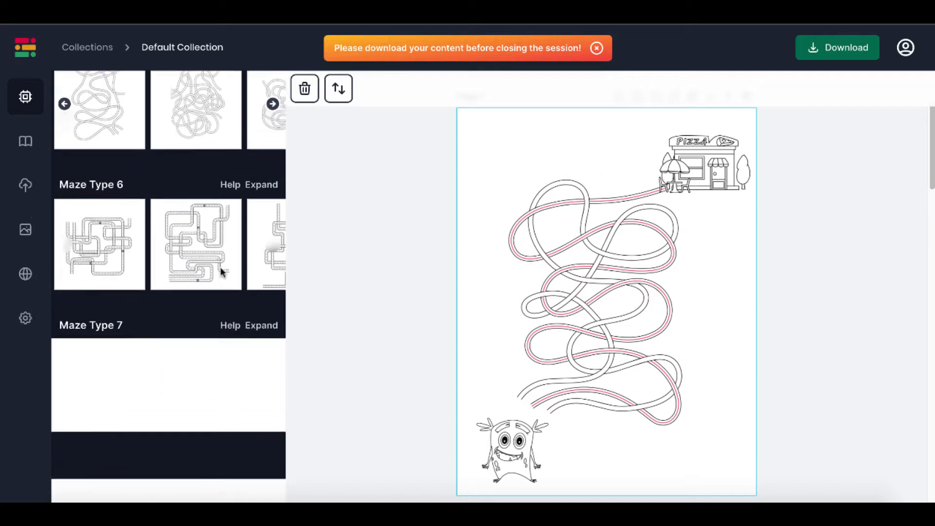
{"action": "scroll", "coordinate": [221, 271], "scroll_direction": "up", "scroll_amount": 10}
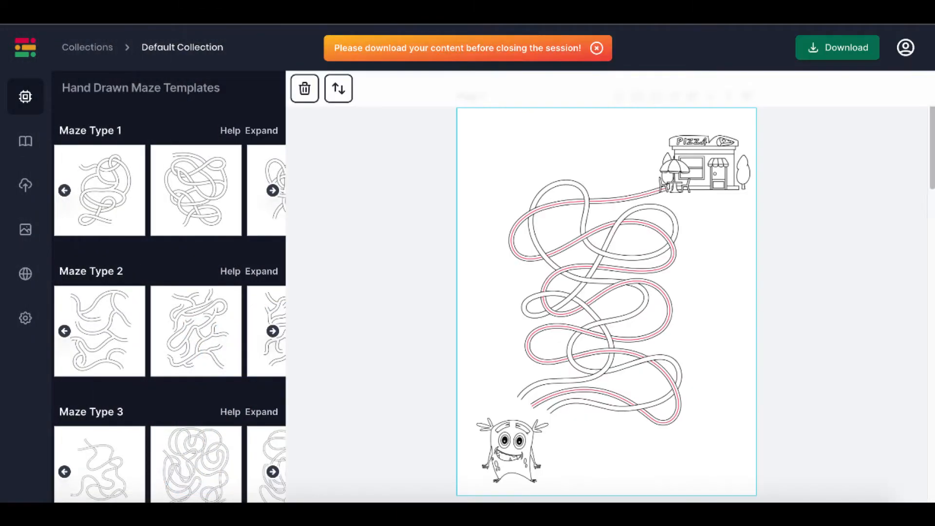
Step: Select the monster image at the start of the maze and shift it slightly on the page
{"action": "left_click", "coordinate": [504, 444]}
{"action": "left_click_drag", "start_coordinate": [517, 455], "coordinate": [523, 454]}
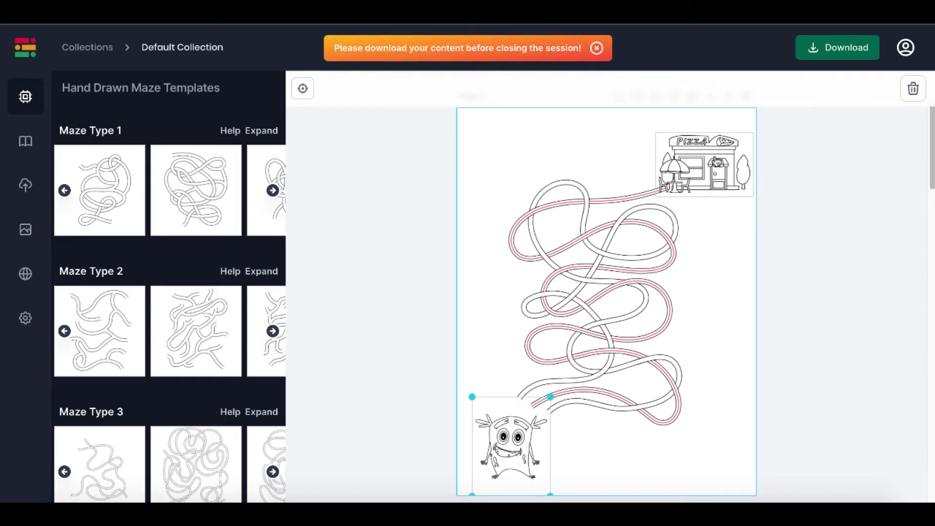
Step: Check the list of viewable paths for the maze and hide its Path 1 solution
{"action": "left_click", "coordinate": [626, 264]}
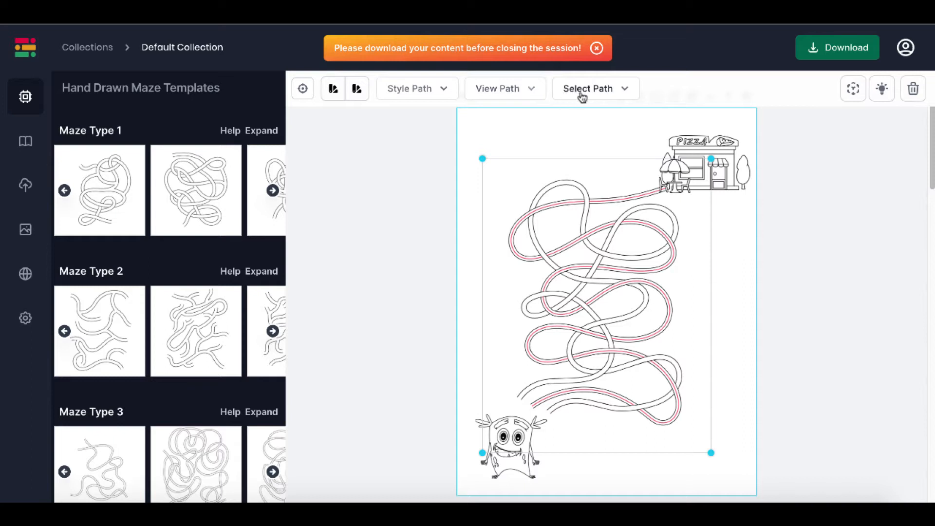
{"action": "left_click", "coordinate": [539, 95]}
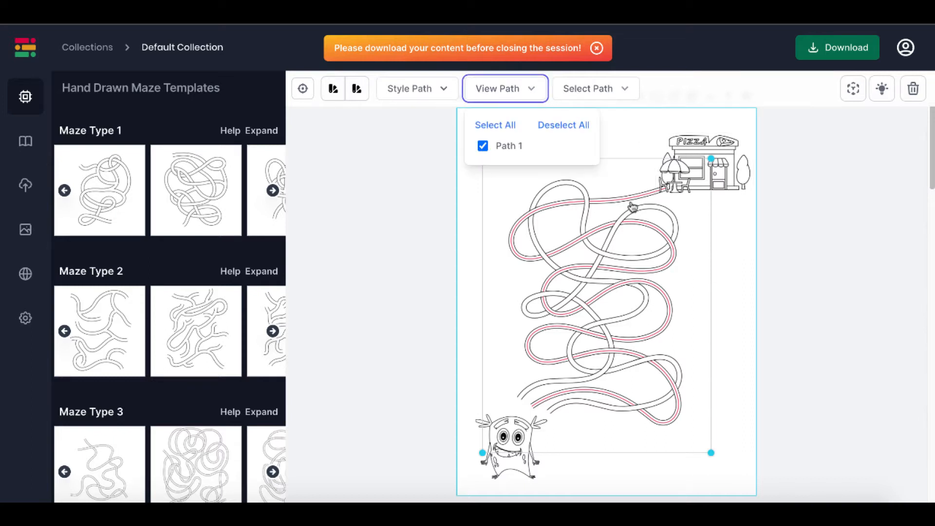
{"action": "left_click", "coordinate": [852, 144]}
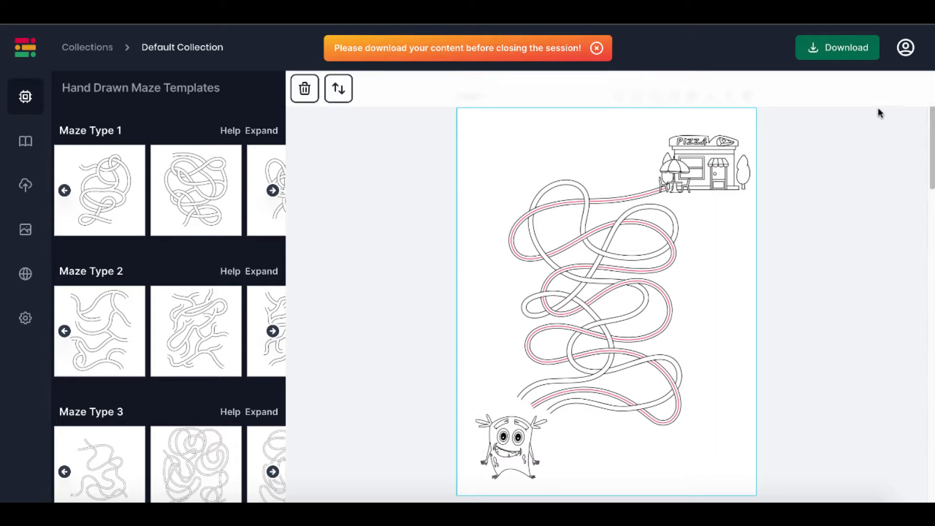
{"action": "left_click", "coordinate": [647, 241]}
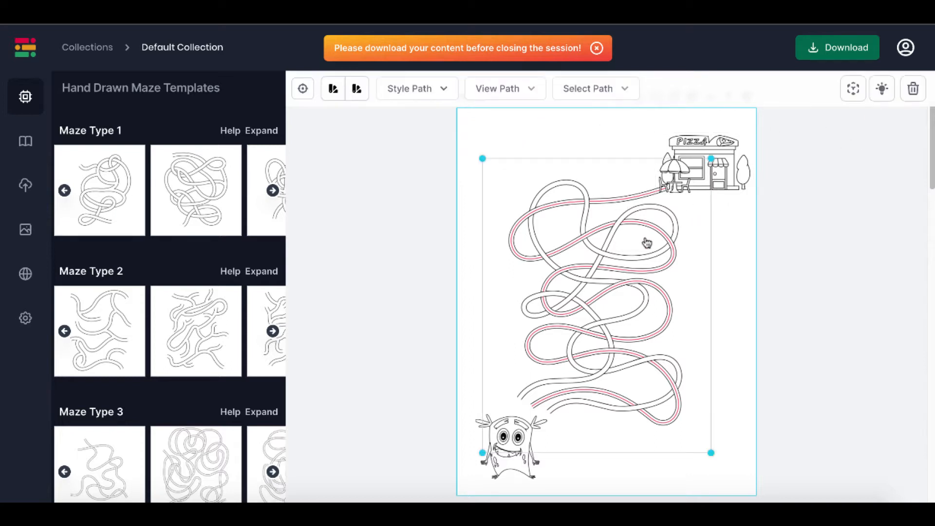
{"action": "left_click", "coordinate": [883, 92]}
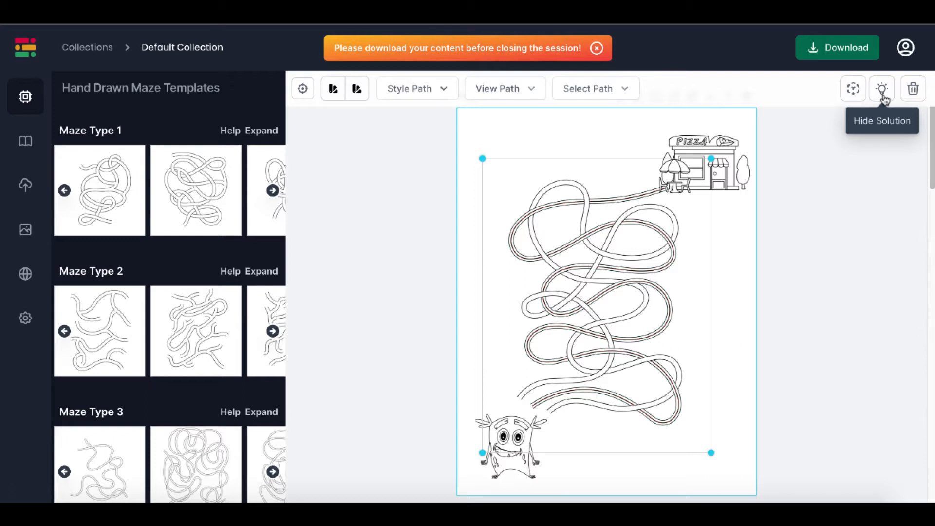
{"action": "left_click", "coordinate": [884, 98]}
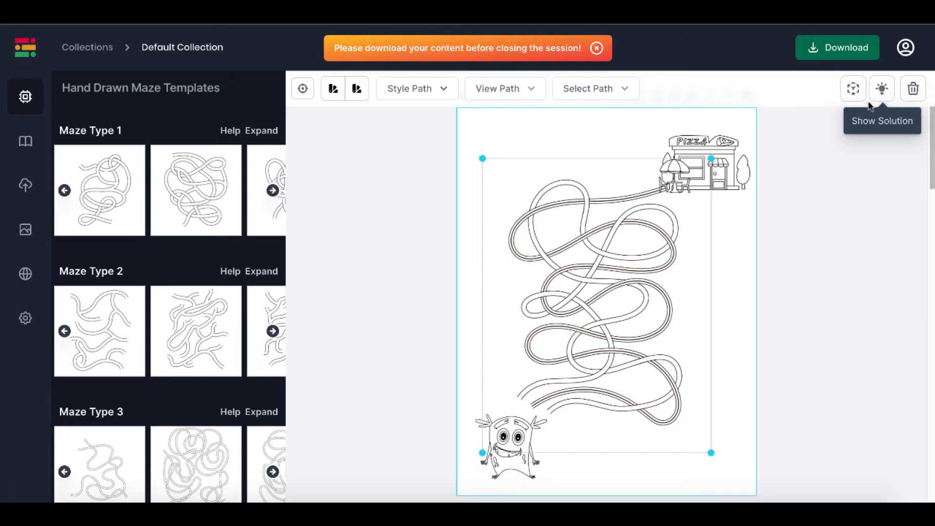
{"action": "left_click", "coordinate": [530, 93]}
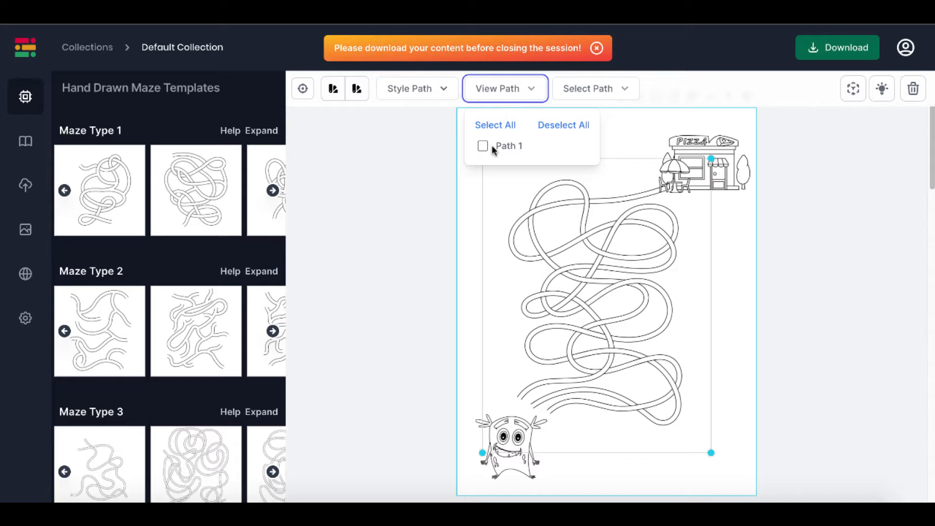
{"action": "left_click", "coordinate": [591, 237]}
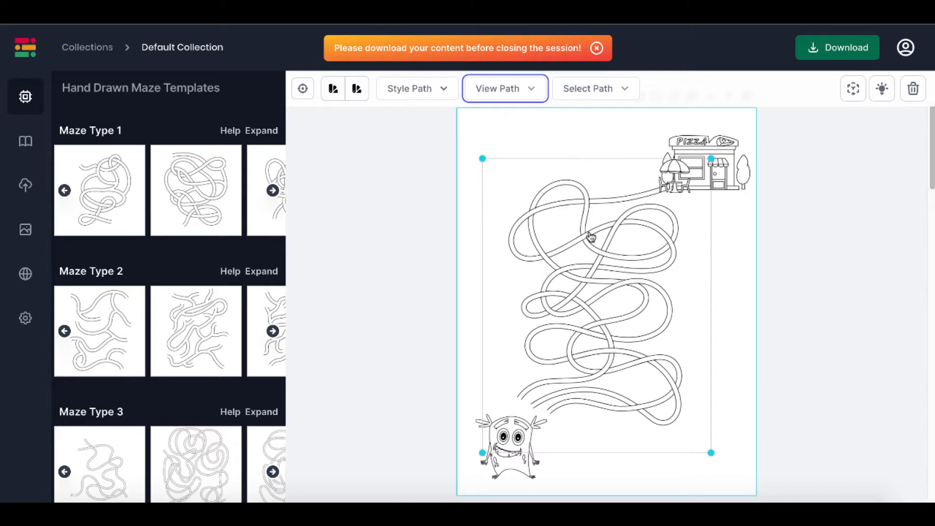
Step: Replace the maze with the second Maze Type 4 template and move the monster beside the new maze's lower-right path openings
{"action": "left_click", "coordinate": [920, 97]}
{"action": "scroll", "coordinate": [217, 223], "scroll_direction": "down", "scroll_amount": 7}
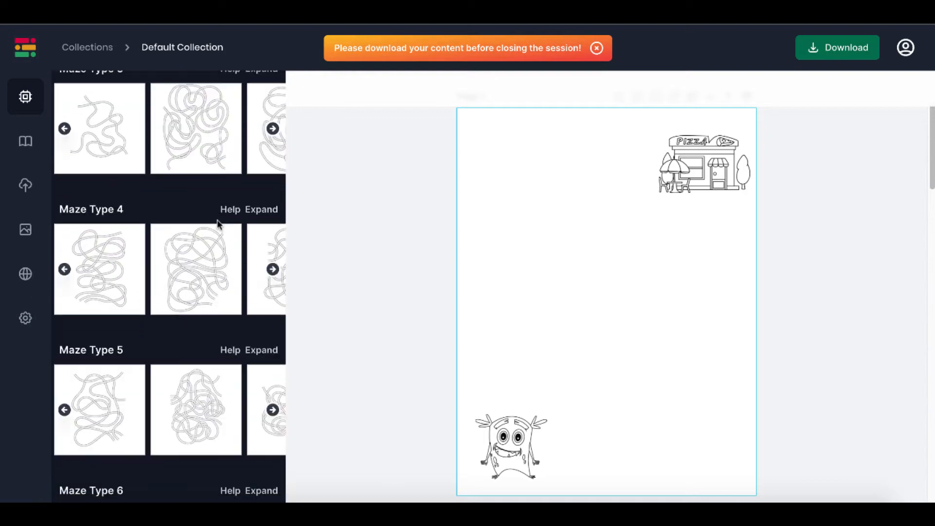
{"action": "scroll", "coordinate": [217, 224], "scroll_direction": "down", "scroll_amount": 2}
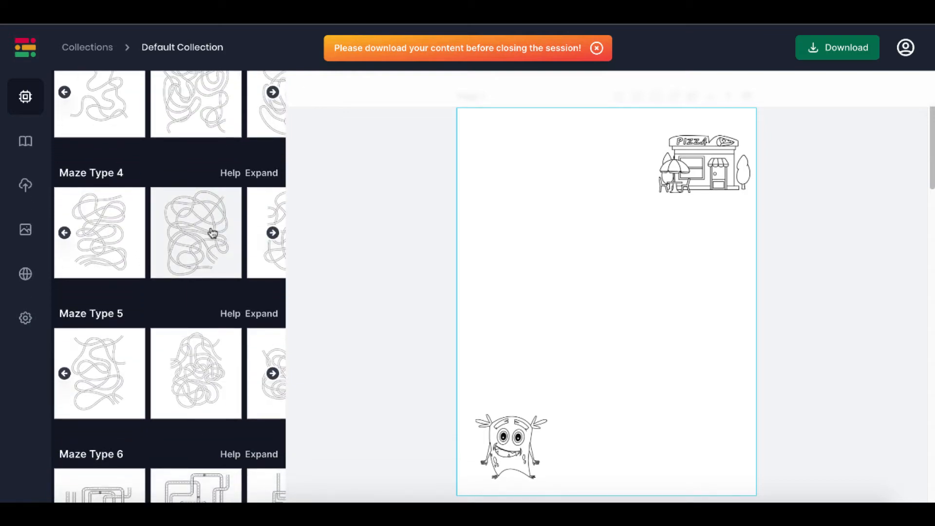
{"action": "left_click", "coordinate": [212, 232]}
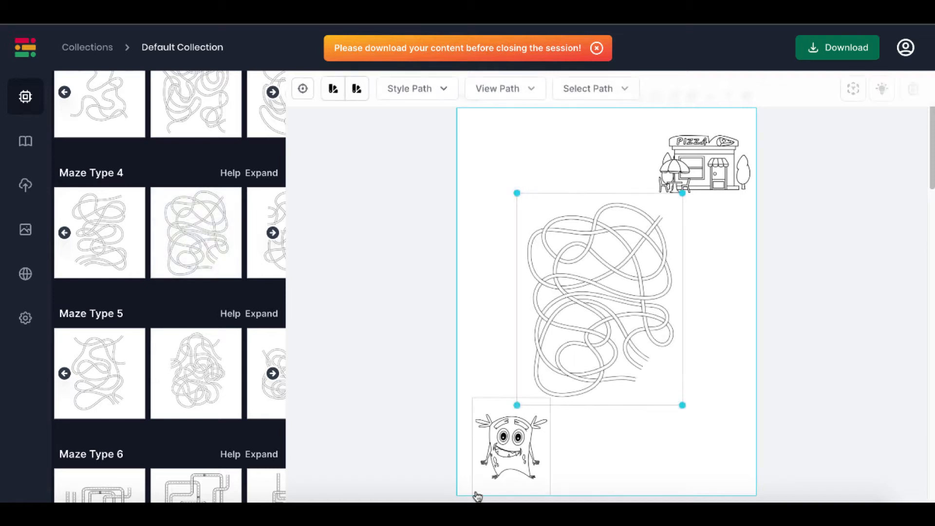
{"action": "left_click", "coordinate": [502, 466]}
{"action": "left_click_drag", "start_coordinate": [502, 466], "coordinate": [691, 417]}
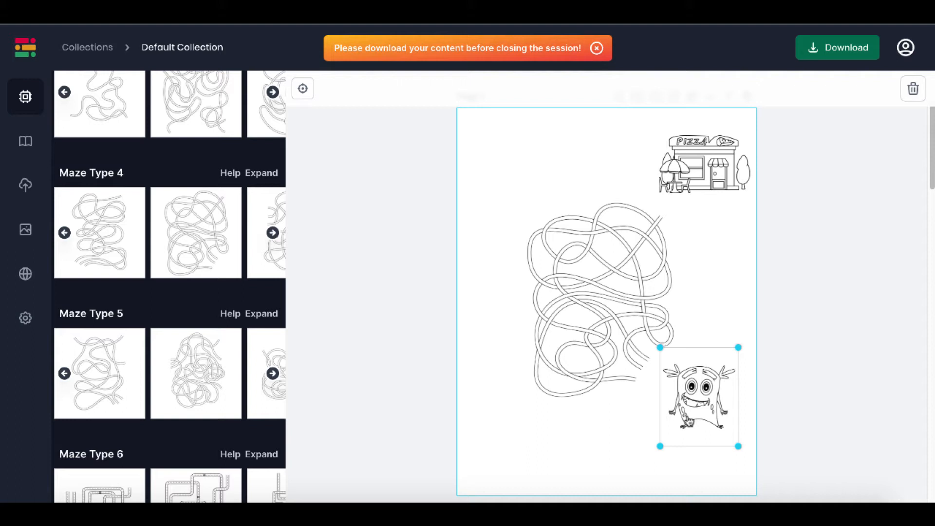
Step: Display Path 1 of the maze, and replace the maze with the first Maze Type 5 template
{"action": "left_click", "coordinate": [645, 384]}
{"action": "left_click", "coordinate": [516, 92]}
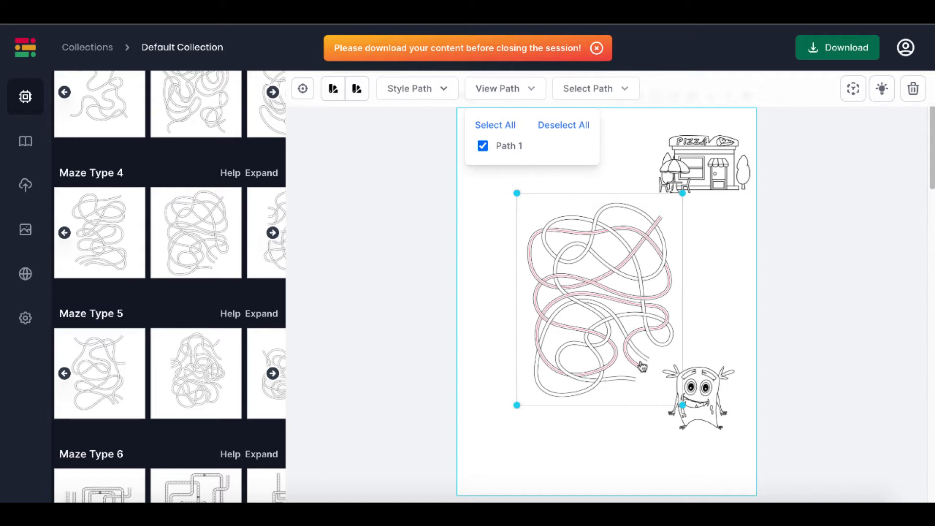
{"action": "left_click", "coordinate": [634, 433]}
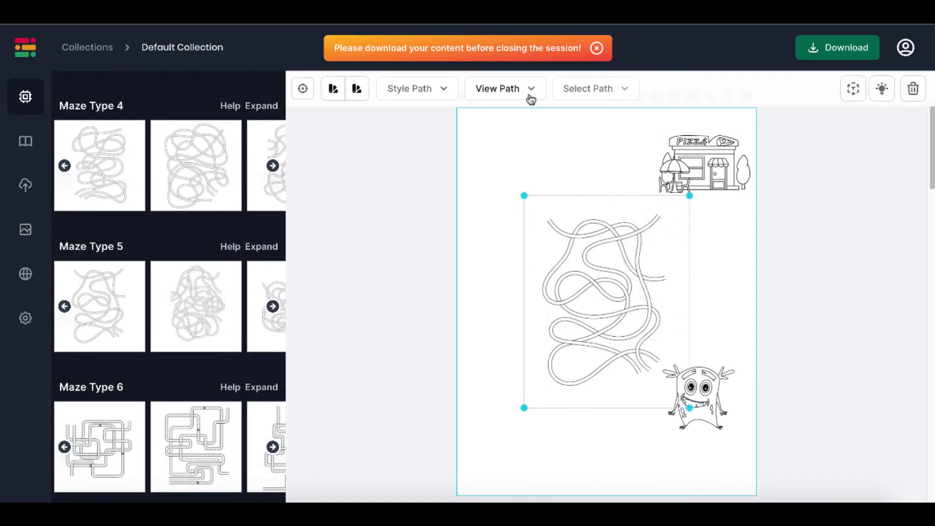
Step: Display Path 1 on the Maze Type 5 maze to see where it leads
{"action": "left_click", "coordinate": [531, 99]}
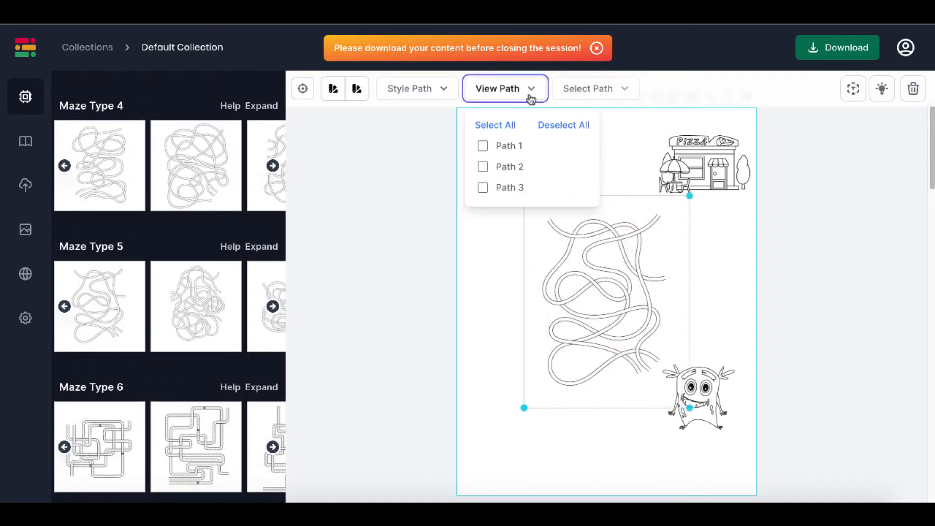
{"action": "left_click", "coordinate": [483, 147]}
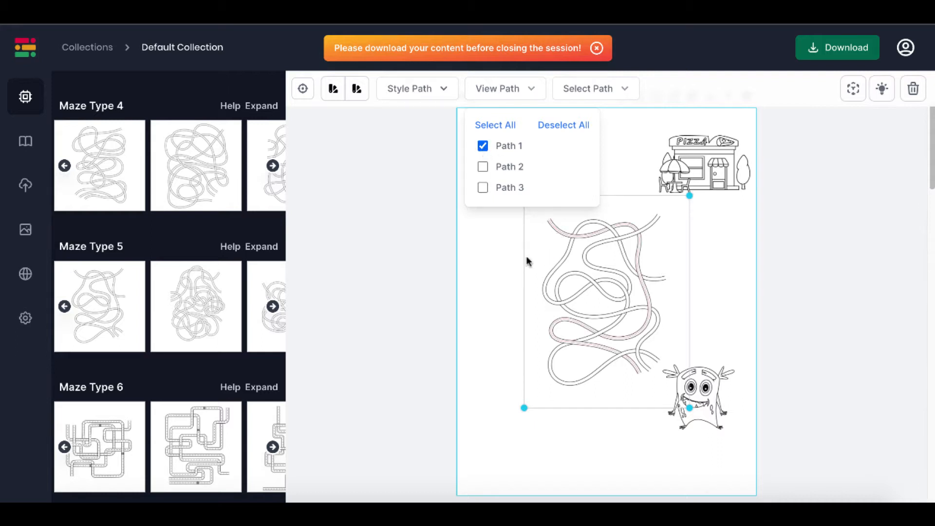
{"action": "left_click", "coordinate": [512, 269]}
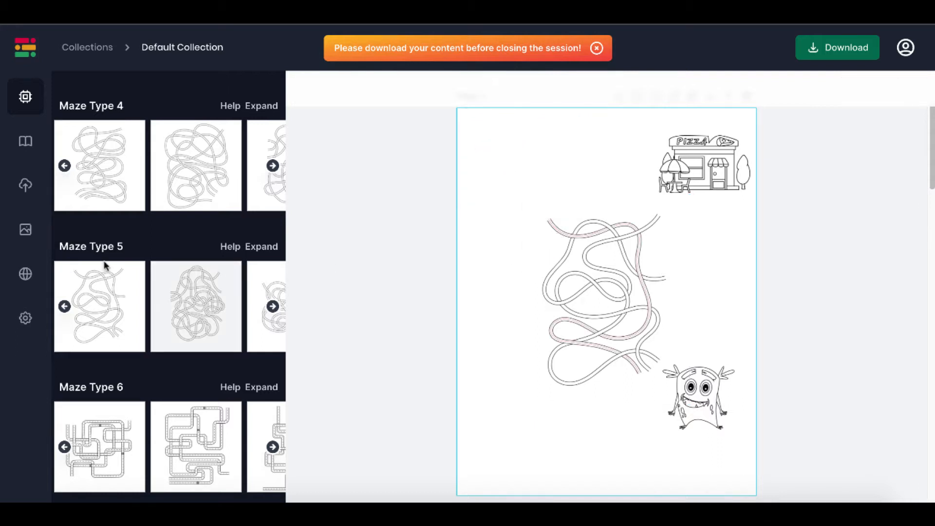
Step: Insert the ice cream shop image from Building And Shops 1, shrink it and place it at the maze's upper-left path end
{"action": "left_click", "coordinate": [26, 230]}
{"action": "scroll", "coordinate": [168, 297], "scroll_direction": "up", "scroll_amount": 3}
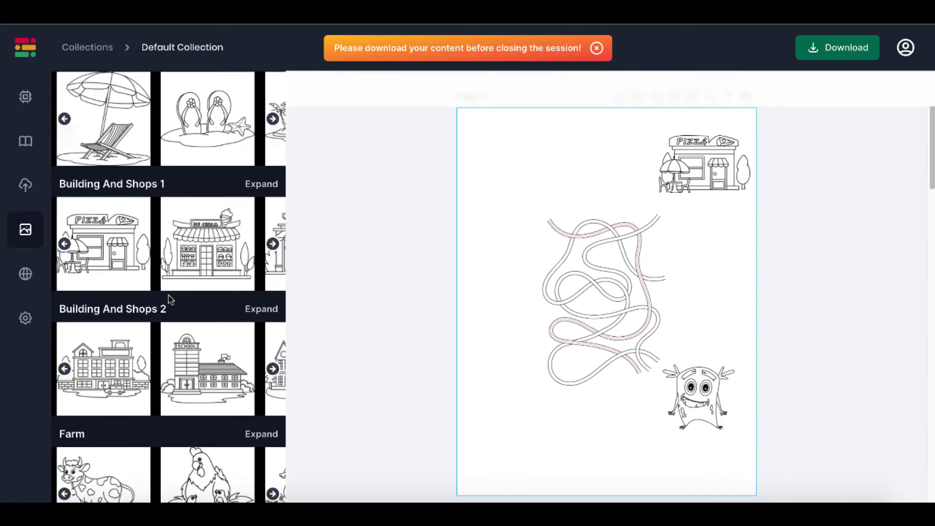
{"action": "scroll", "coordinate": [171, 299], "scroll_direction": "up", "scroll_amount": 3}
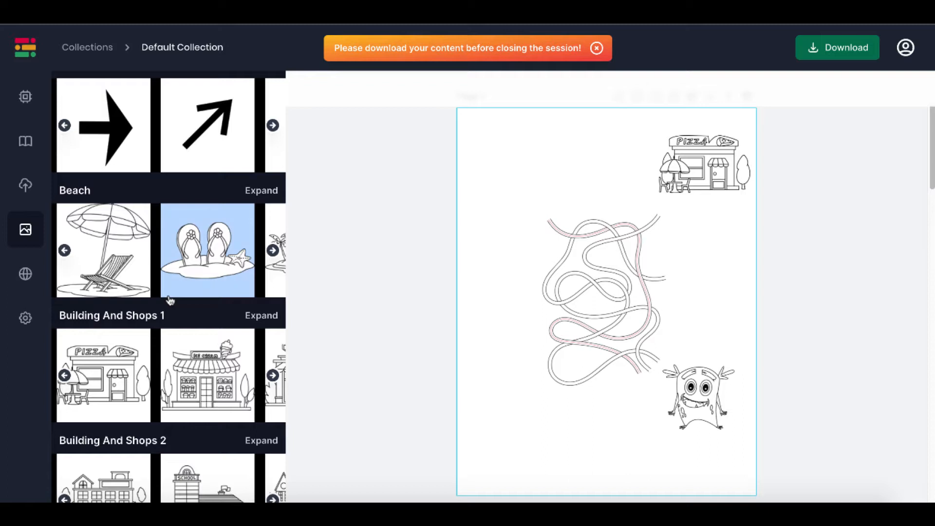
{"action": "scroll", "coordinate": [169, 300], "scroll_direction": "down", "scroll_amount": 1}
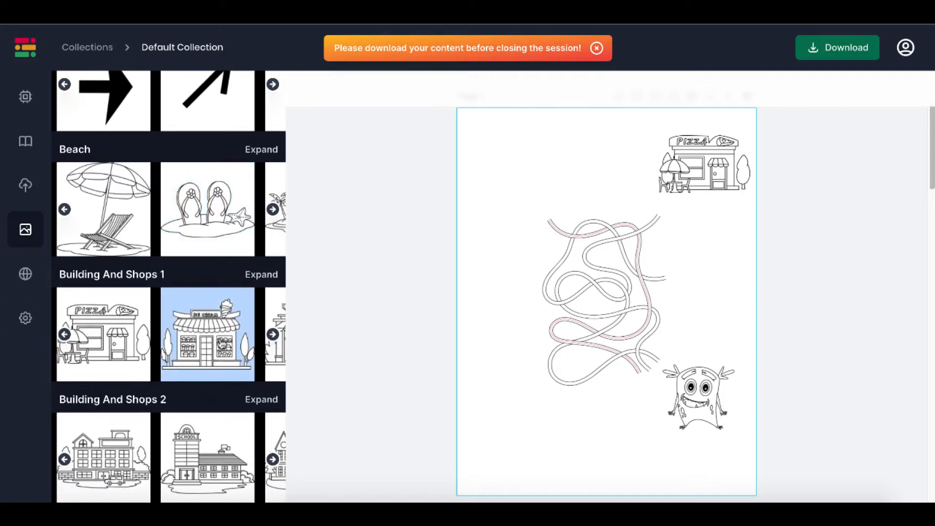
{"action": "left_click", "coordinate": [222, 344]}
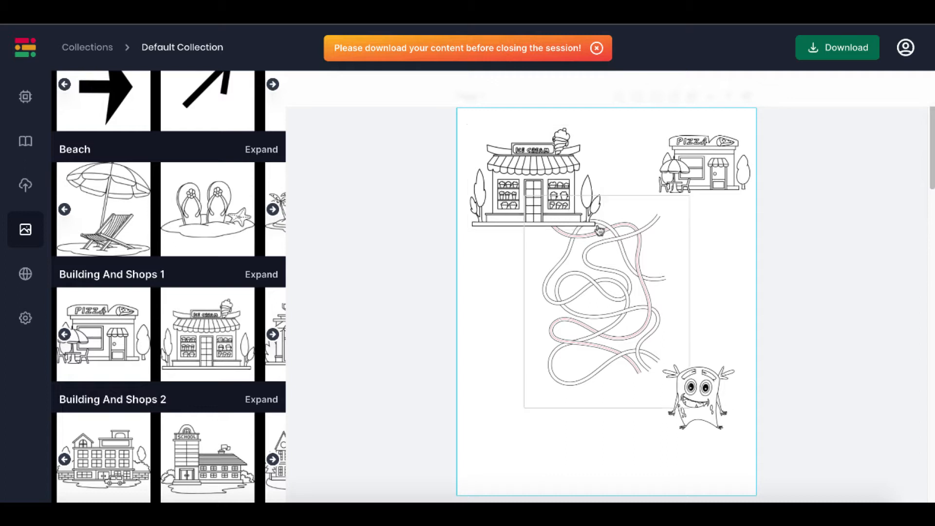
{"action": "left_click", "coordinate": [558, 168]}
{"action": "left_click_drag", "start_coordinate": [604, 125], "coordinate": [566, 131]}
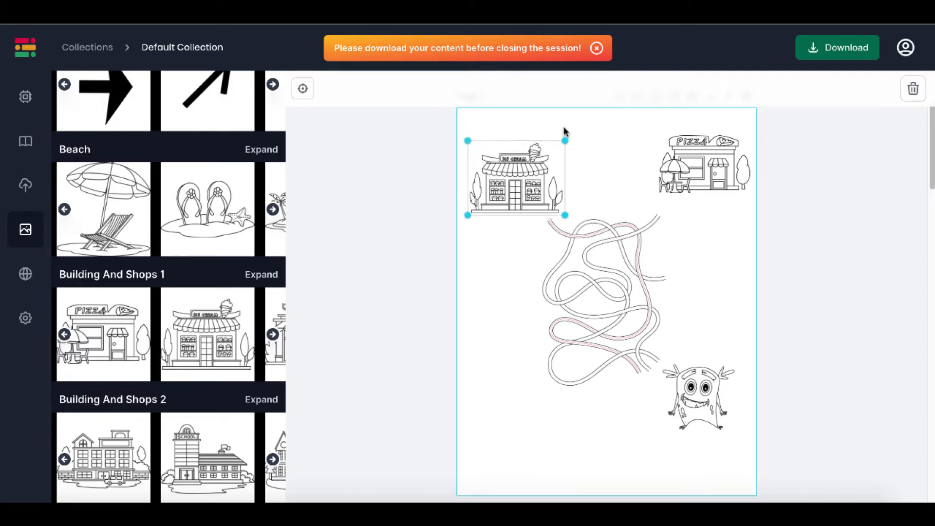
{"action": "left_click", "coordinate": [563, 129]}
{"action": "left_click_drag", "start_coordinate": [527, 171], "coordinate": [531, 170]}
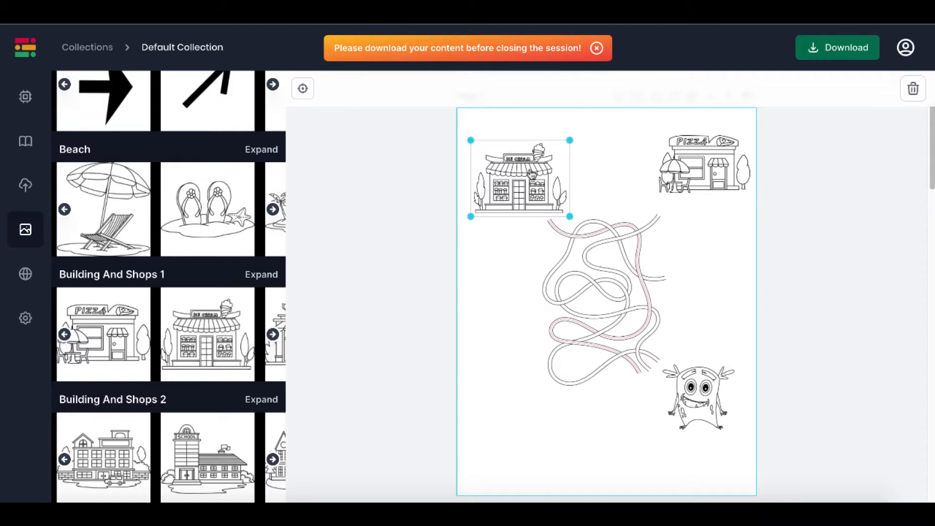
Step: Display Path 3 of the maze instead of Path 1 and select the monster image at its start
{"action": "left_click", "coordinate": [588, 284]}
{"action": "left_click", "coordinate": [532, 96]}
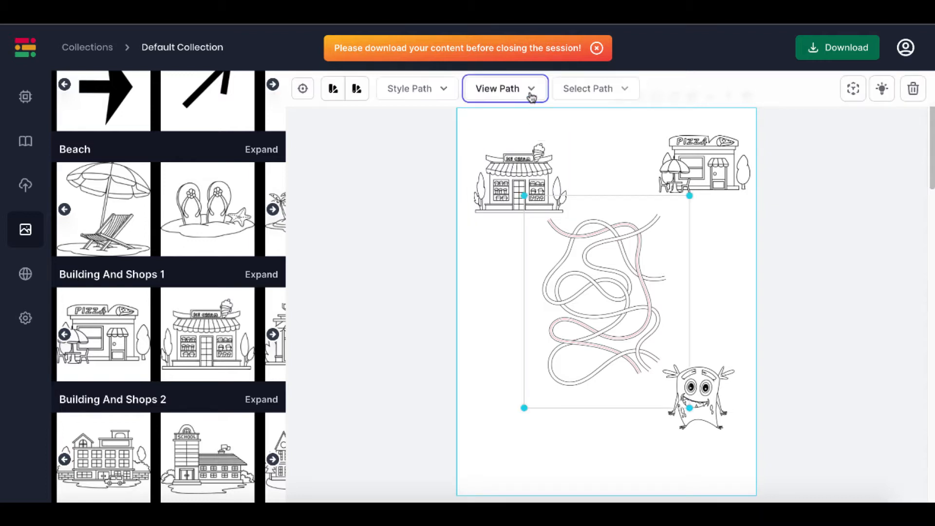
{"action": "left_click", "coordinate": [487, 147]}
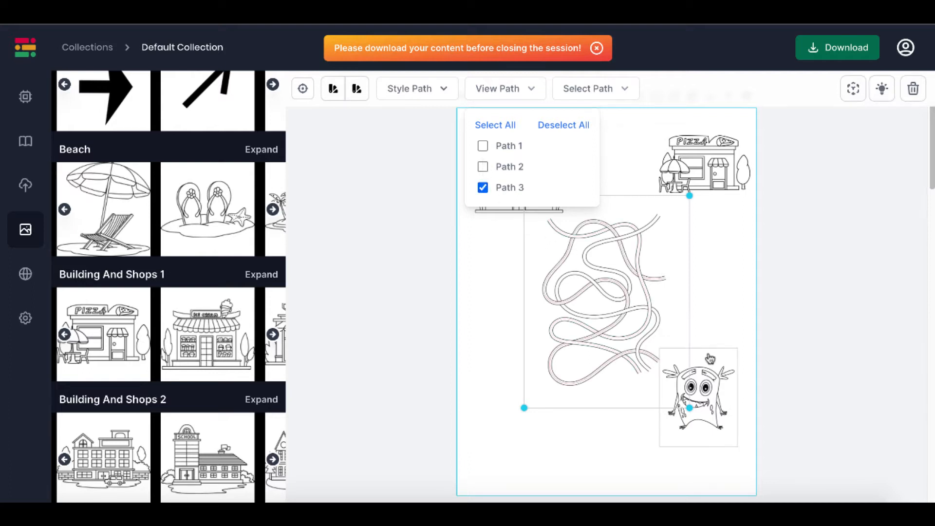
{"action": "left_click", "coordinate": [709, 393]}
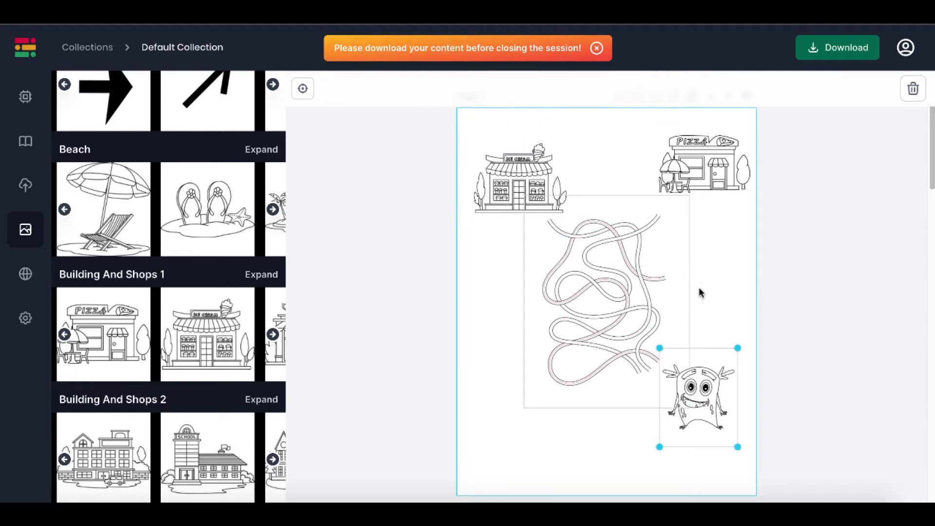
Step: Insert the bakery image from Building And Shops 1, shrink it and place it at the path end on the maze's right side
{"action": "left_click", "coordinate": [258, 275]}
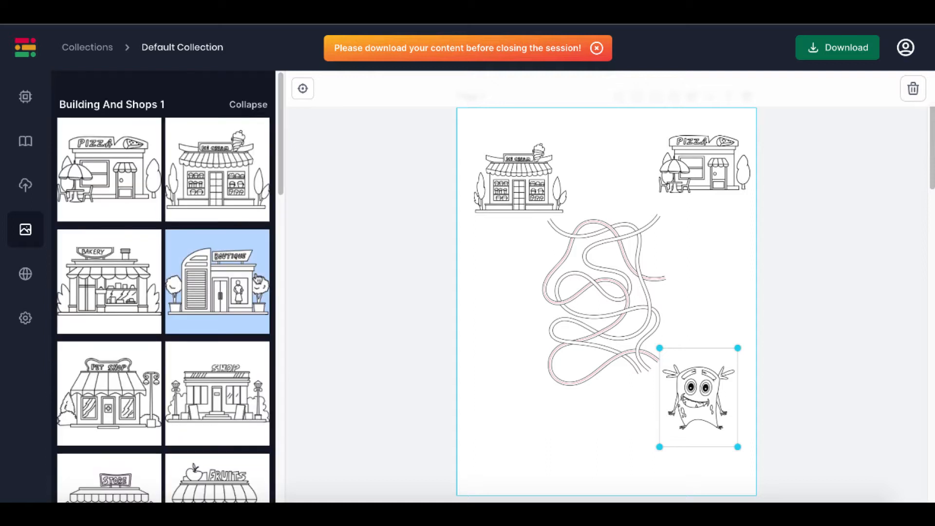
{"action": "left_click", "coordinate": [125, 293]}
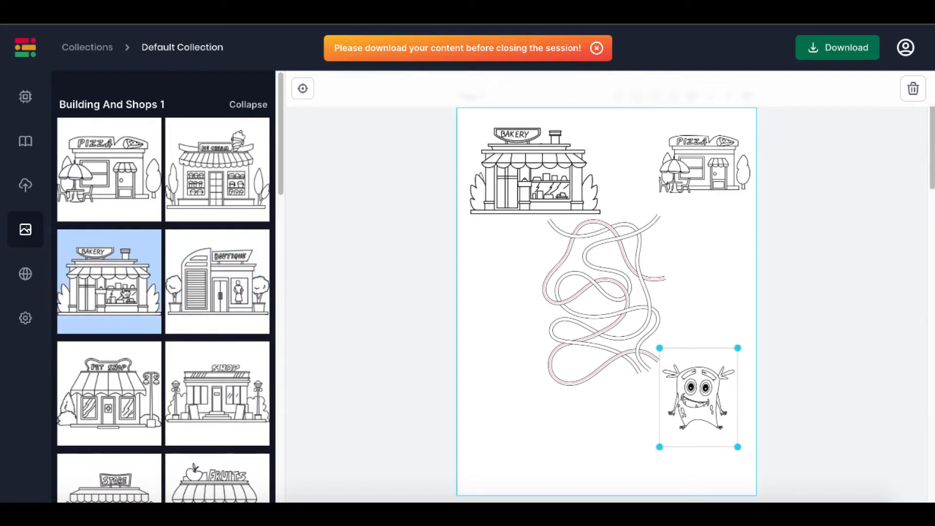
{"action": "left_click_drag", "start_coordinate": [482, 207], "coordinate": [679, 284]}
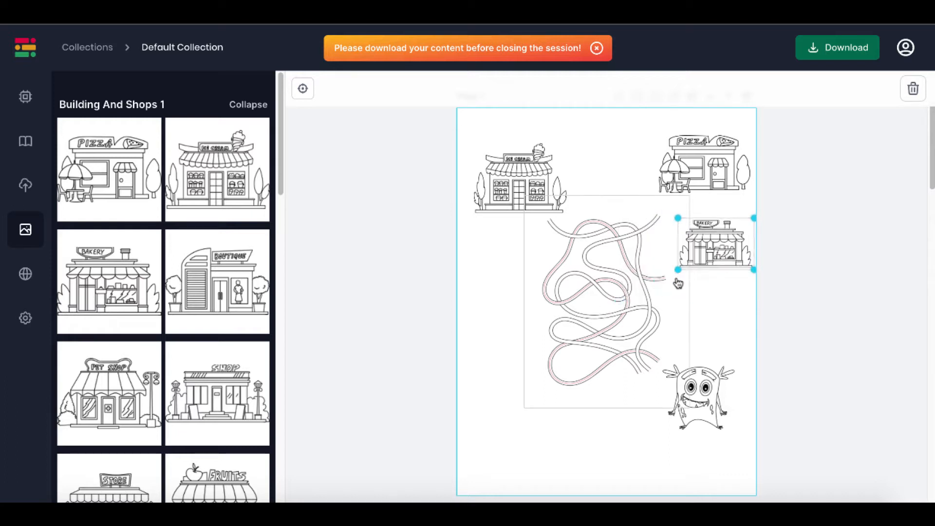
{"action": "left_click_drag", "start_coordinate": [720, 255], "coordinate": [705, 281]}
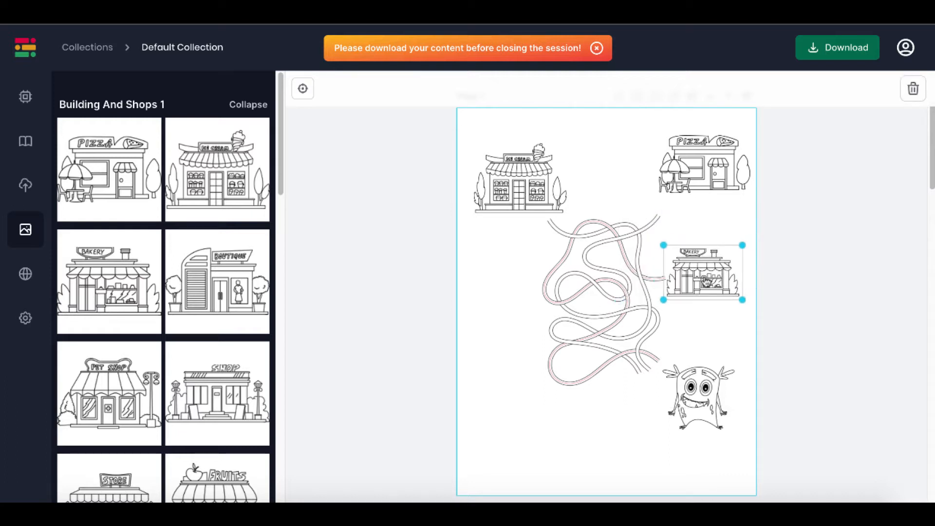
Step: Display Path 1 and Path 2 of the maze in turn, and hide all its solution paths
{"action": "left_click", "coordinate": [603, 290]}
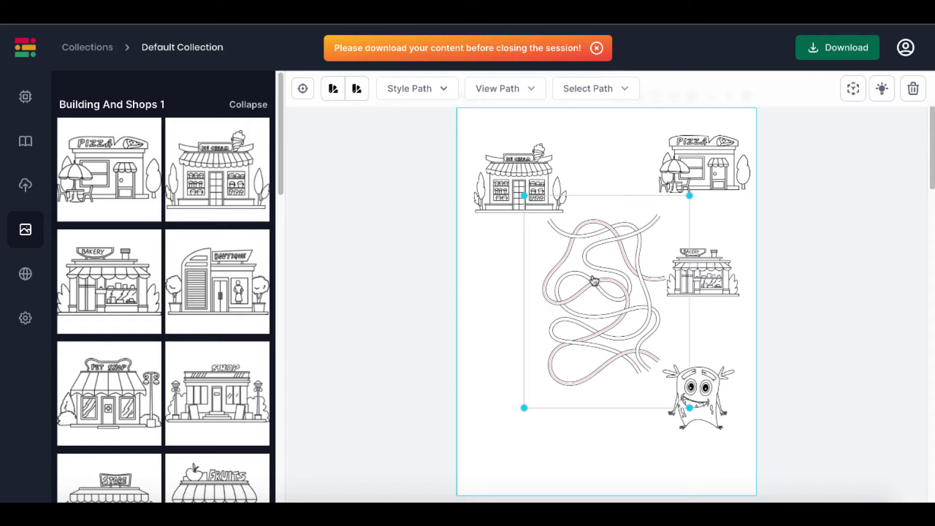
{"action": "left_click", "coordinate": [529, 96]}
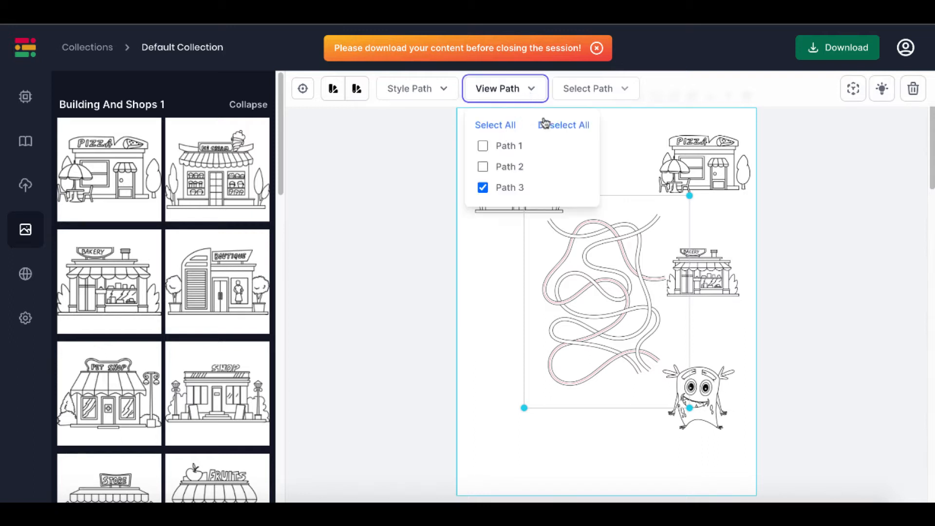
{"action": "left_click", "coordinate": [560, 126]}
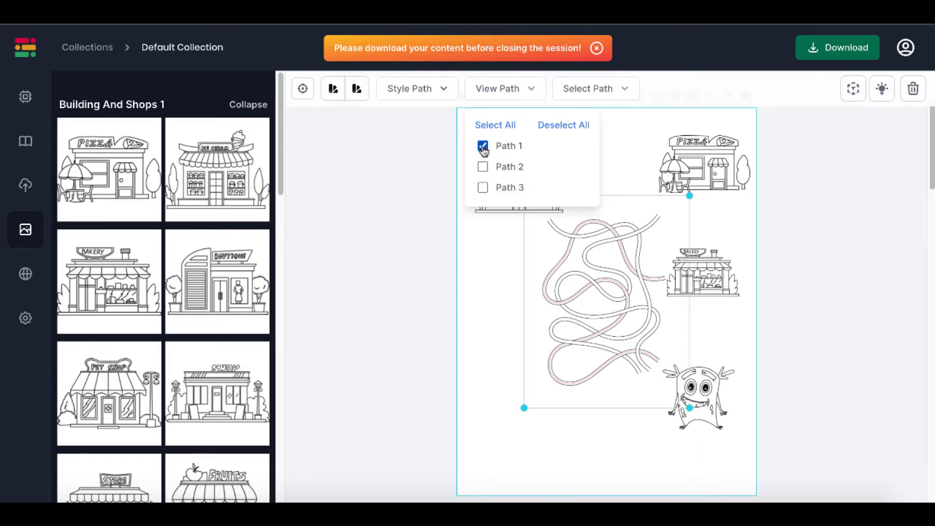
{"action": "left_click", "coordinate": [482, 166]}
{"action": "left_click", "coordinate": [482, 167]}
{"action": "left_click", "coordinate": [483, 146]}
{"action": "left_click", "coordinate": [483, 167]}
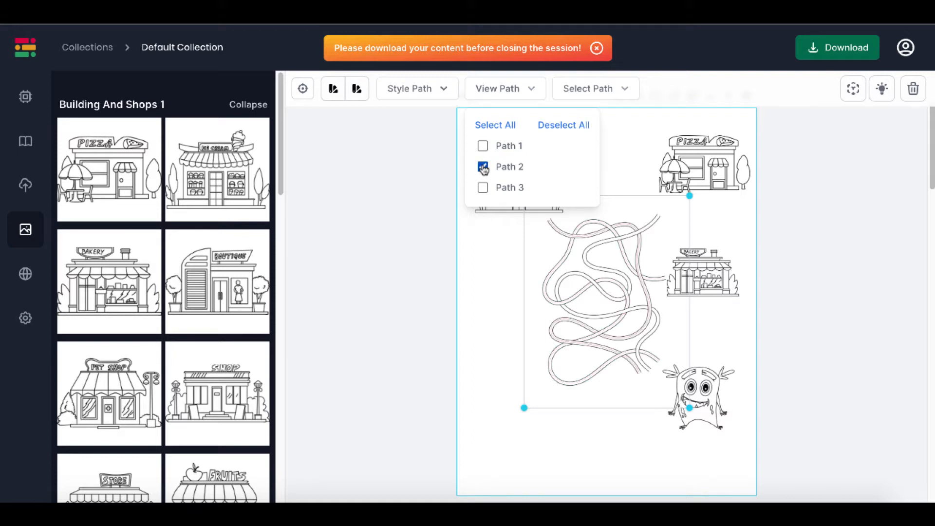
{"action": "left_click", "coordinate": [497, 310]}
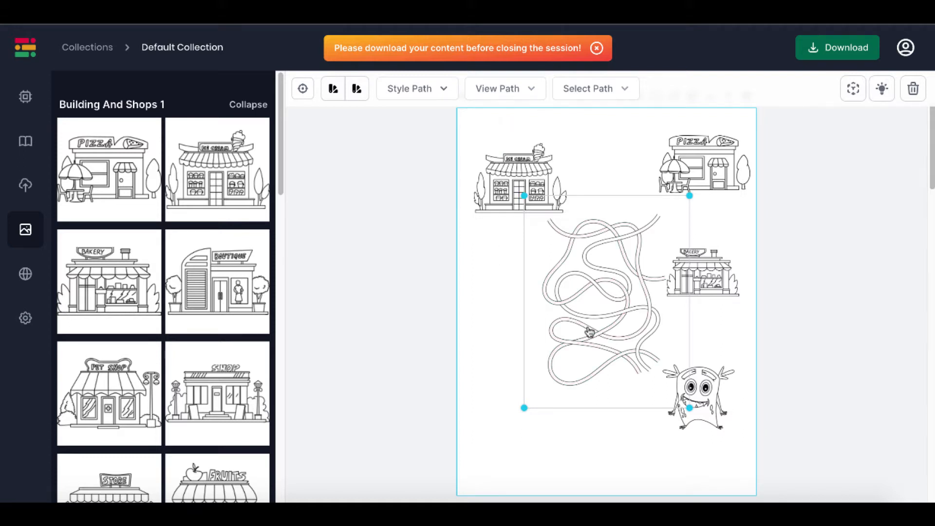
Step: Display Path 2 of the maze and move the pizza shop image down and left, close to that path's upper end
{"action": "left_click", "coordinate": [523, 97]}
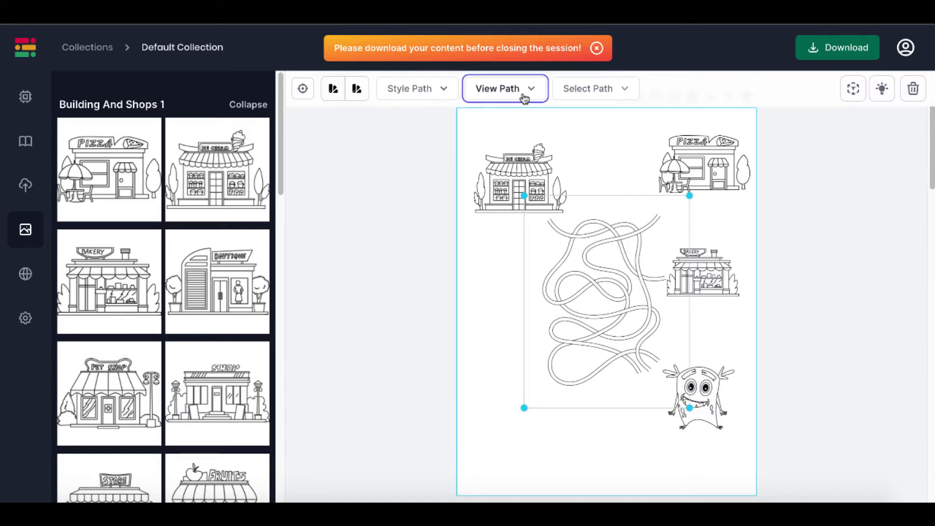
{"action": "left_click", "coordinate": [483, 168]}
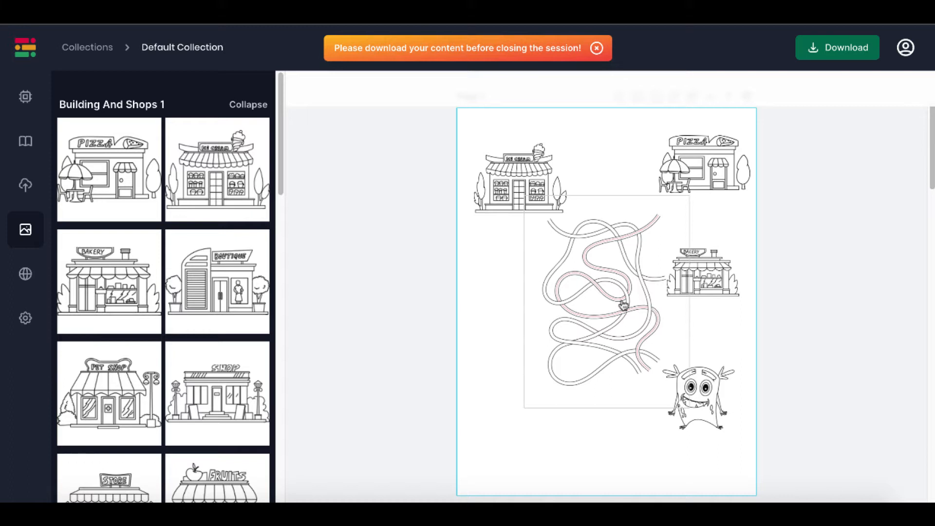
{"action": "left_click_drag", "start_coordinate": [704, 170], "coordinate": [688, 185]}
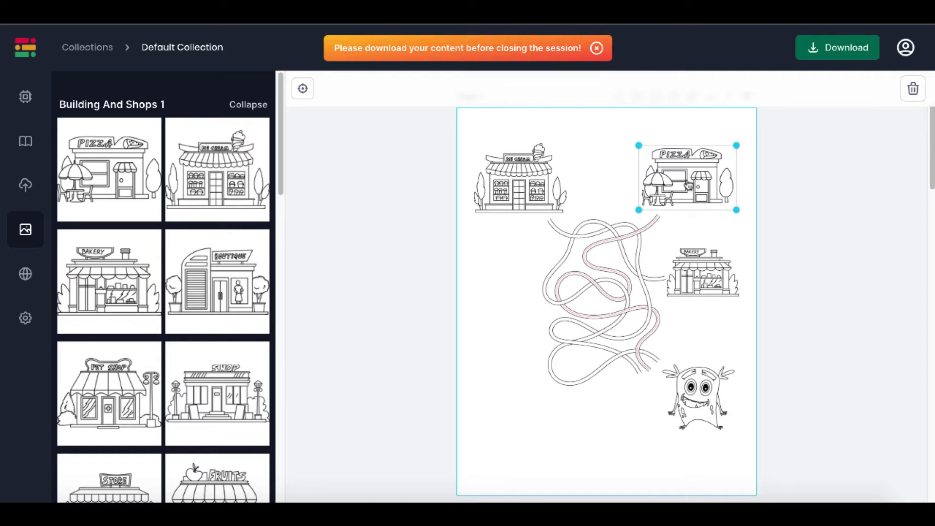
{"action": "left_click_drag", "start_coordinate": [684, 185], "coordinate": [684, 186]}
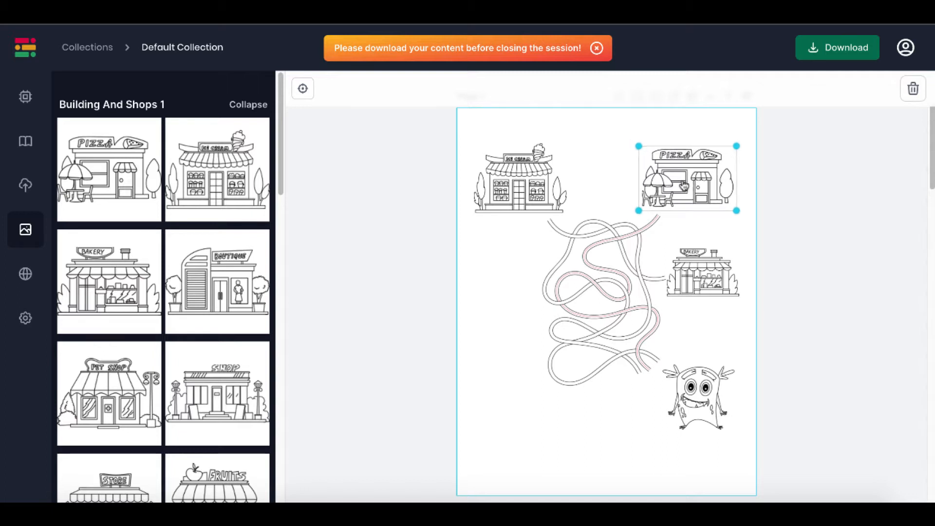
Step: Examine the view, selection and style options available for the maze's paths
{"action": "left_click", "coordinate": [583, 267]}
{"action": "left_click", "coordinate": [531, 92]}
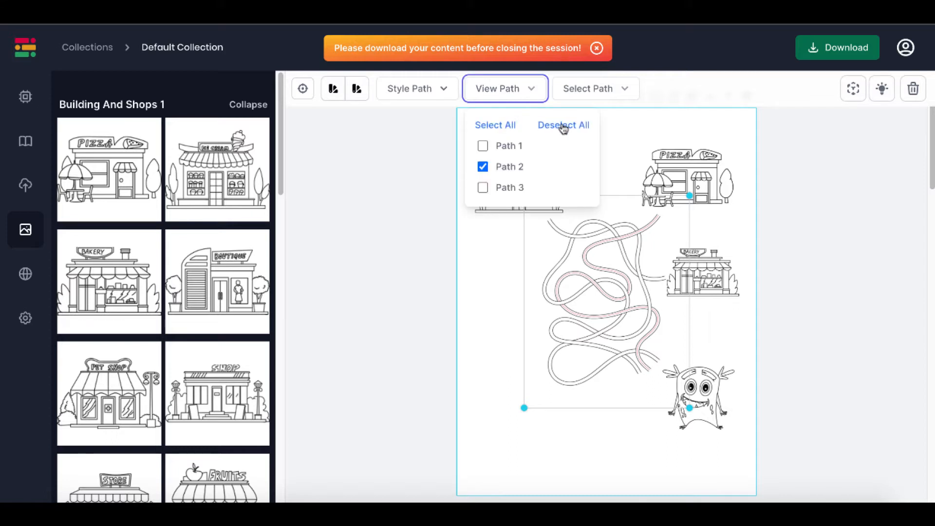
{"action": "left_click", "coordinate": [589, 92]}
{"action": "left_click", "coordinate": [442, 92]}
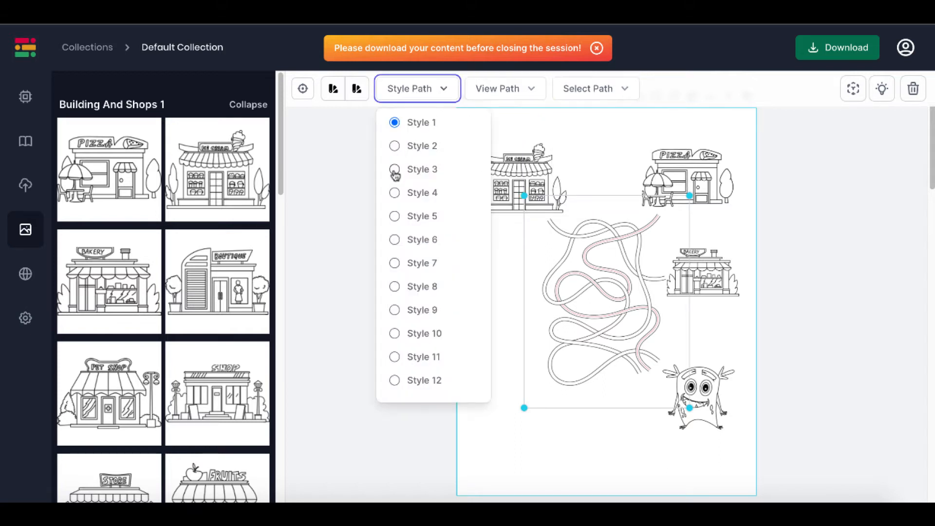
{"action": "left_click", "coordinate": [594, 264]}
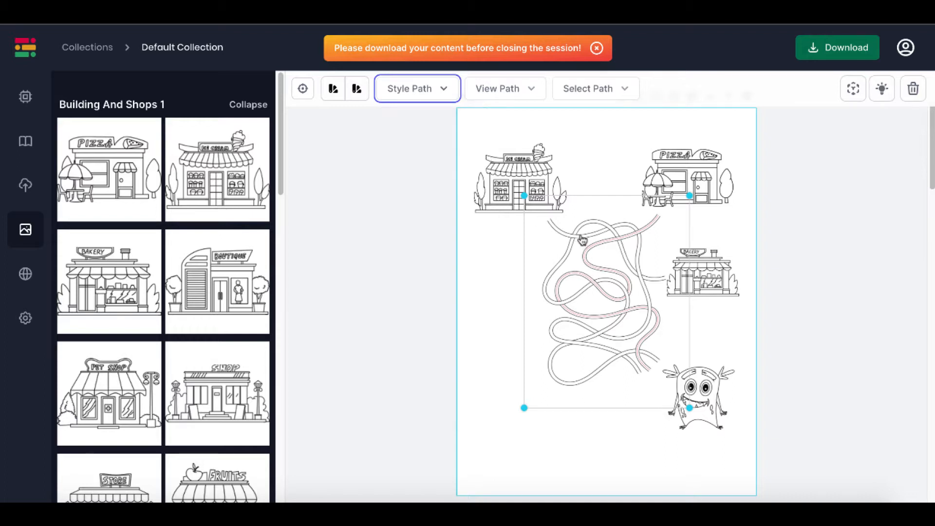
Step: Toggle the display of Path 2 and hide the maze's solution
{"action": "left_click", "coordinate": [525, 97]}
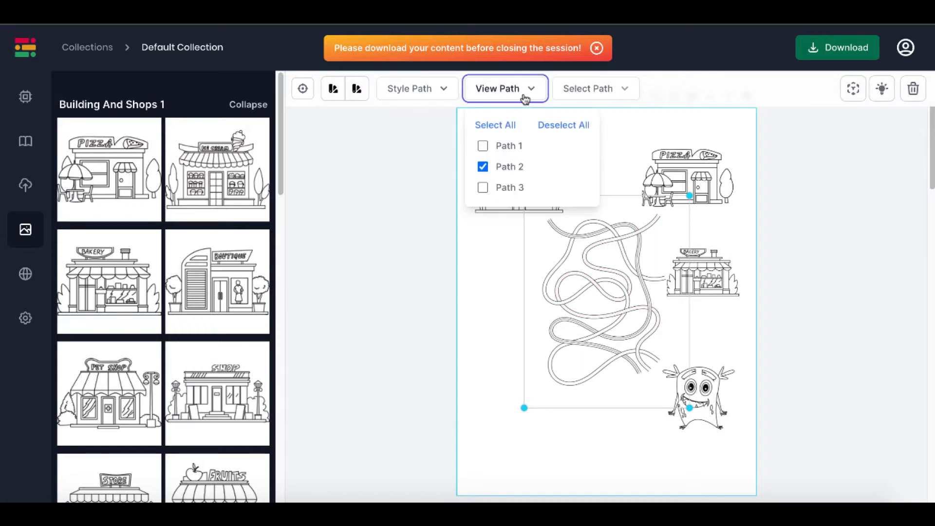
{"action": "left_click", "coordinate": [483, 167]}
{"action": "left_click", "coordinate": [491, 266]}
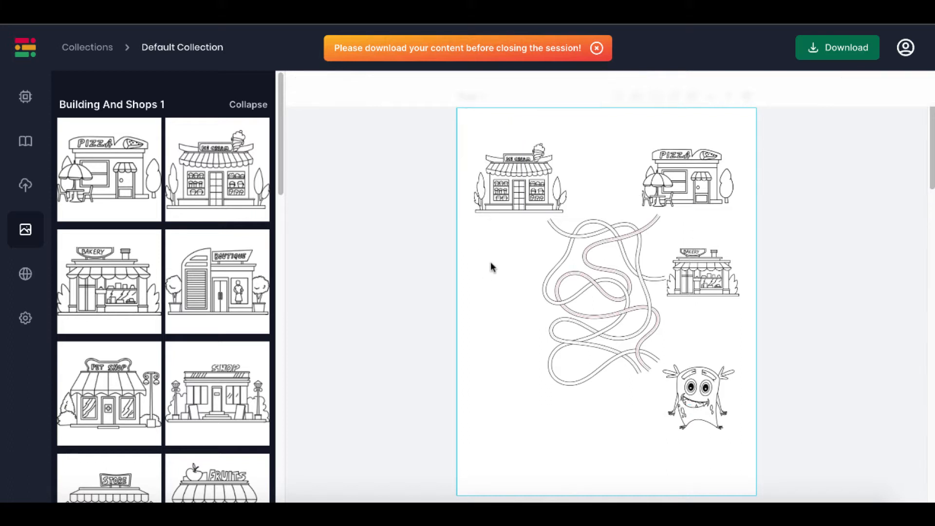
{"action": "left_click", "coordinate": [580, 288]}
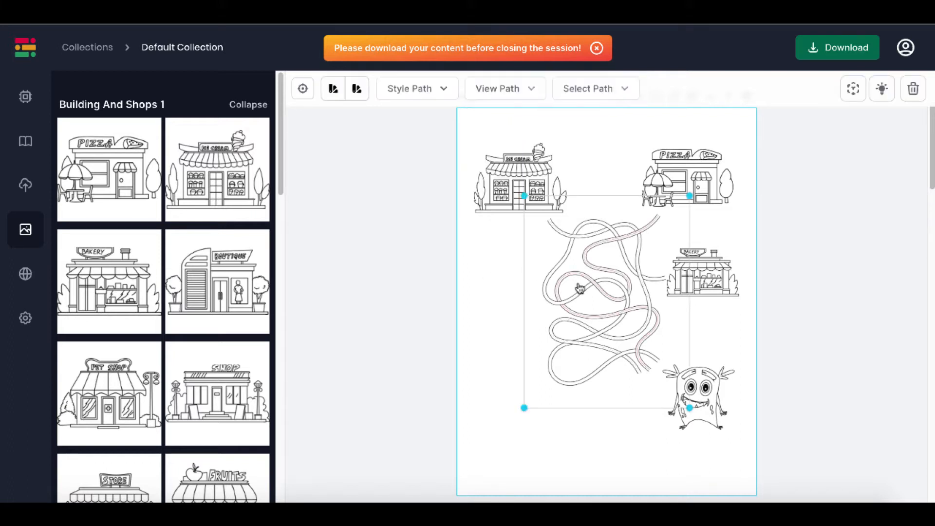
{"action": "left_click", "coordinate": [881, 94]}
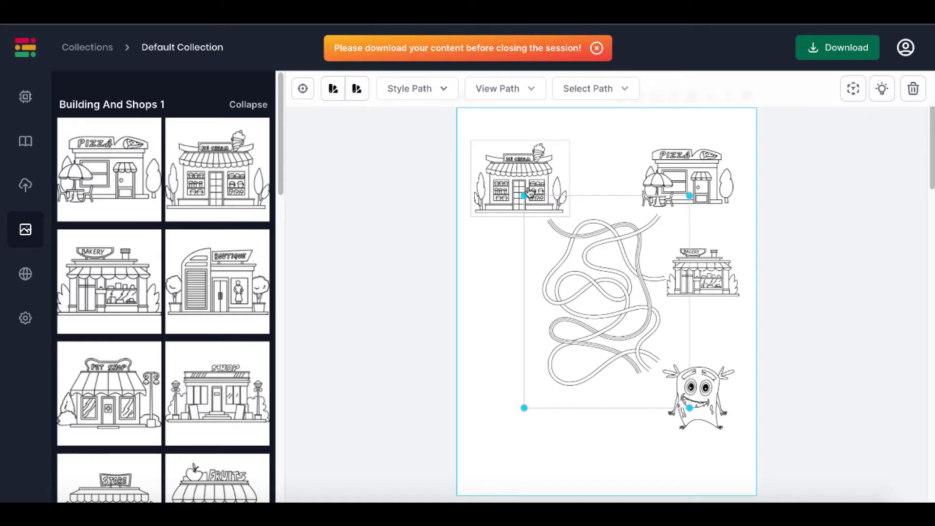
Step: Enlarge the maze from its upper-left and lower-right corners until it fills most of the page
{"action": "left_click_drag", "start_coordinate": [524, 195], "coordinate": [453, 155]}
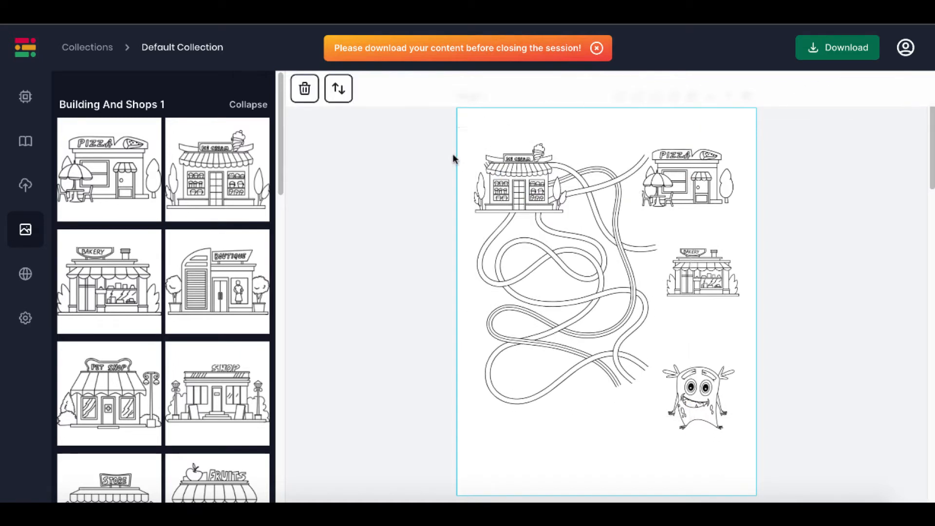
{"action": "left_click", "coordinate": [616, 378]}
{"action": "left_click_drag", "start_coordinate": [689, 437], "coordinate": [767, 481]}
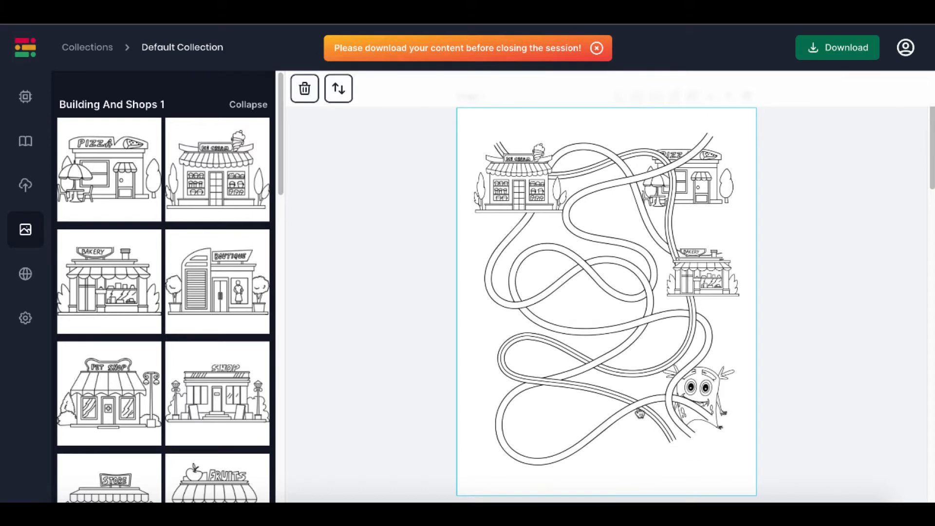
Step: Try Style 9 on the enlarged maze's path and apply Style 12 in its place
{"action": "left_click", "coordinate": [533, 296]}
{"action": "left_click", "coordinate": [442, 91]}
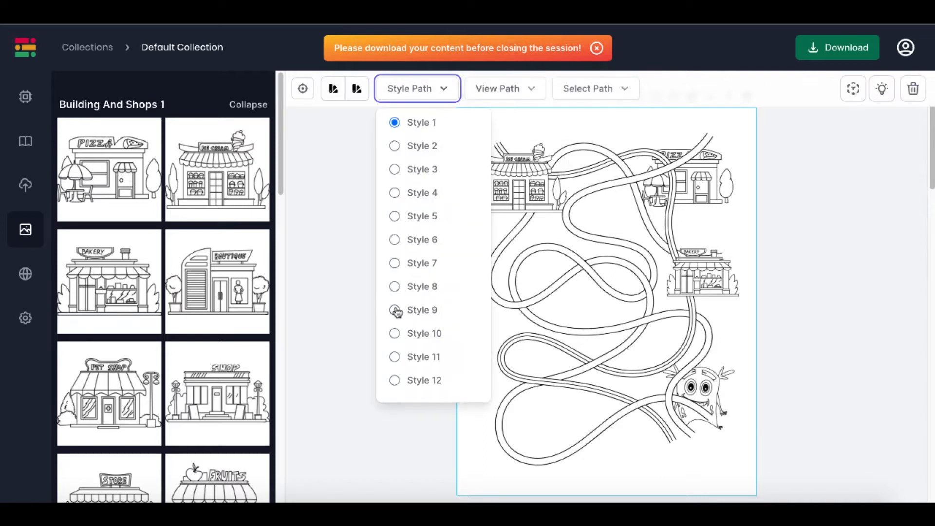
{"action": "left_click", "coordinate": [395, 310]}
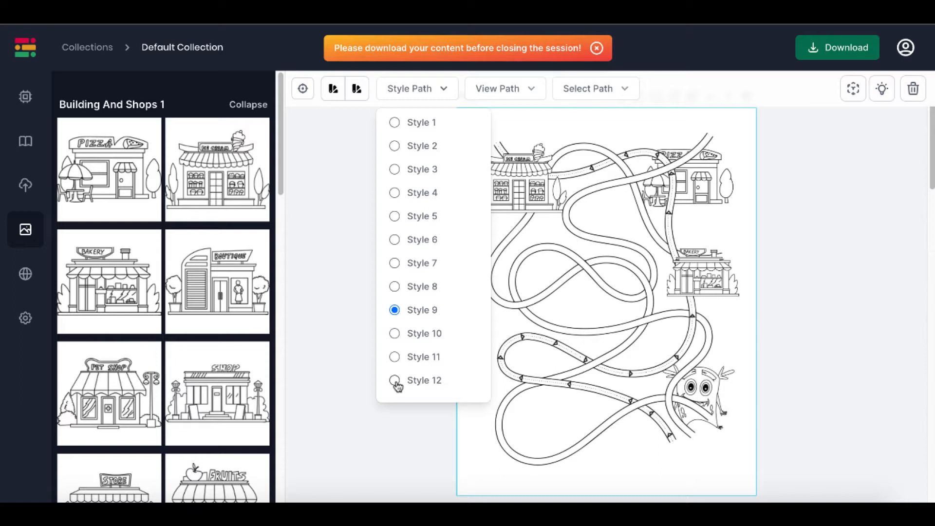
{"action": "left_click", "coordinate": [395, 381]}
{"action": "left_click", "coordinate": [806, 282]}
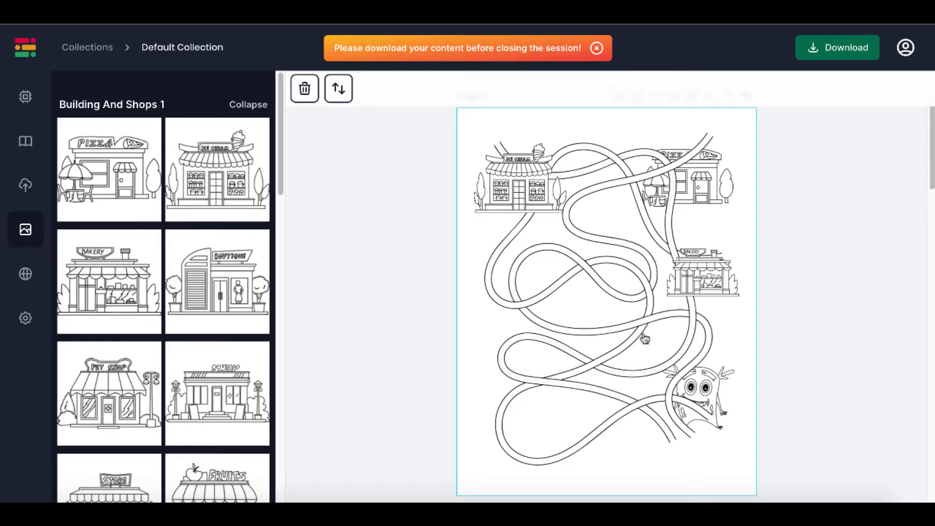
{"action": "left_click", "coordinate": [621, 337]}
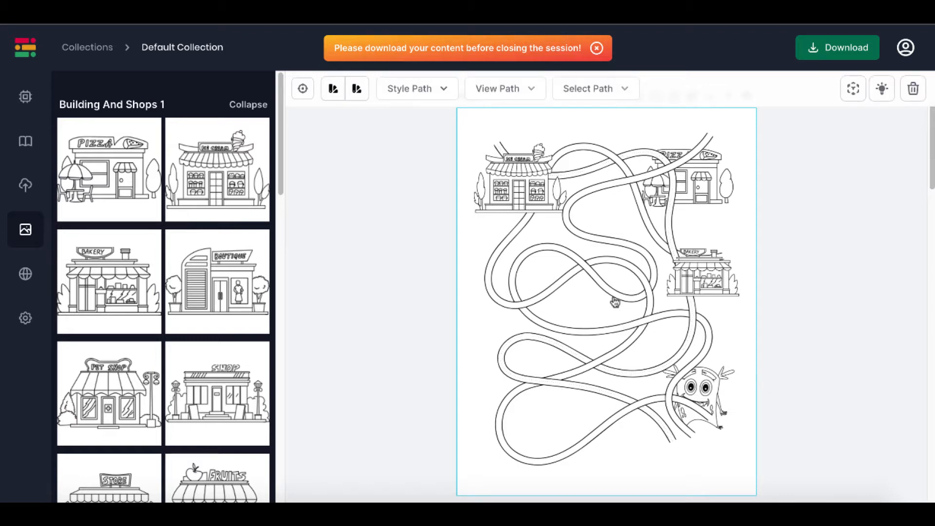
Step: Delete the red paper background from the "Help Add More Lights to the Christmas Tree!" page
{"action": "scroll", "coordinate": [579, 408], "scroll_direction": "down", "scroll_amount": 15}
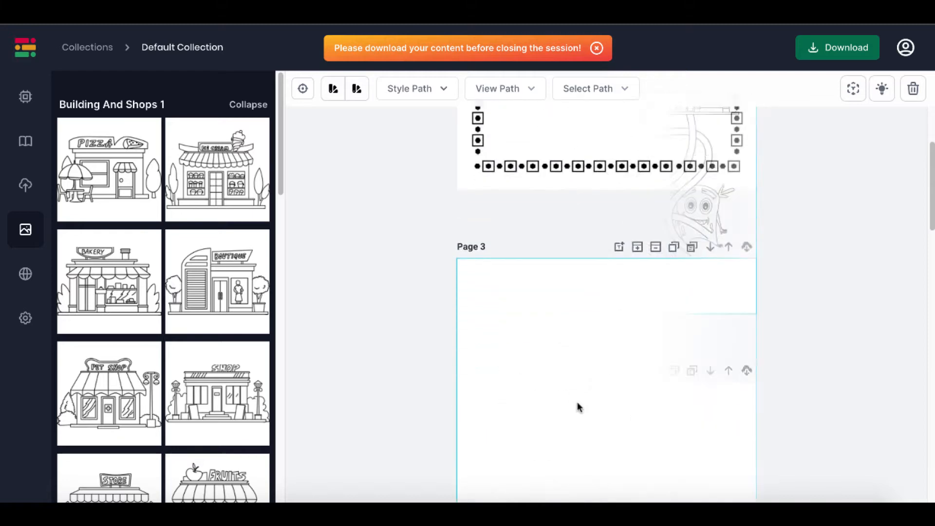
{"action": "scroll", "coordinate": [577, 407], "scroll_direction": "down", "scroll_amount": 3}
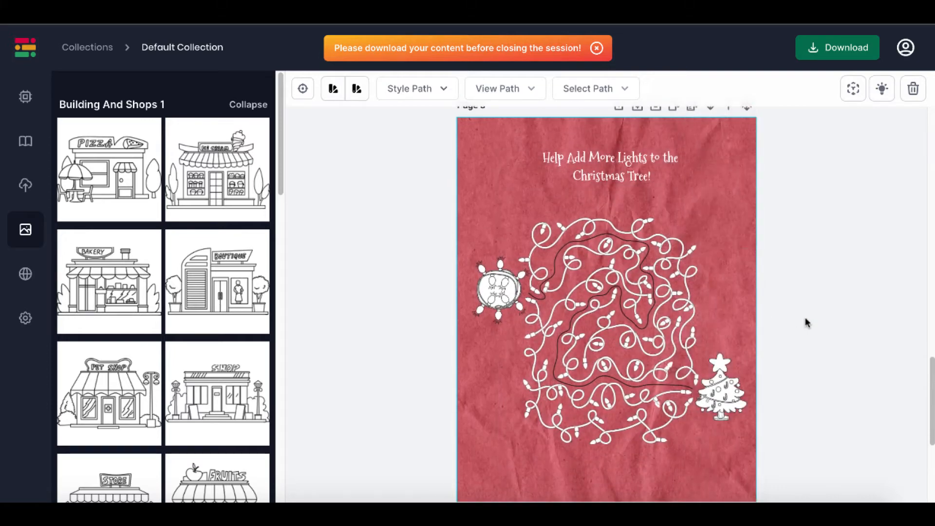
{"action": "left_click", "coordinate": [489, 164]}
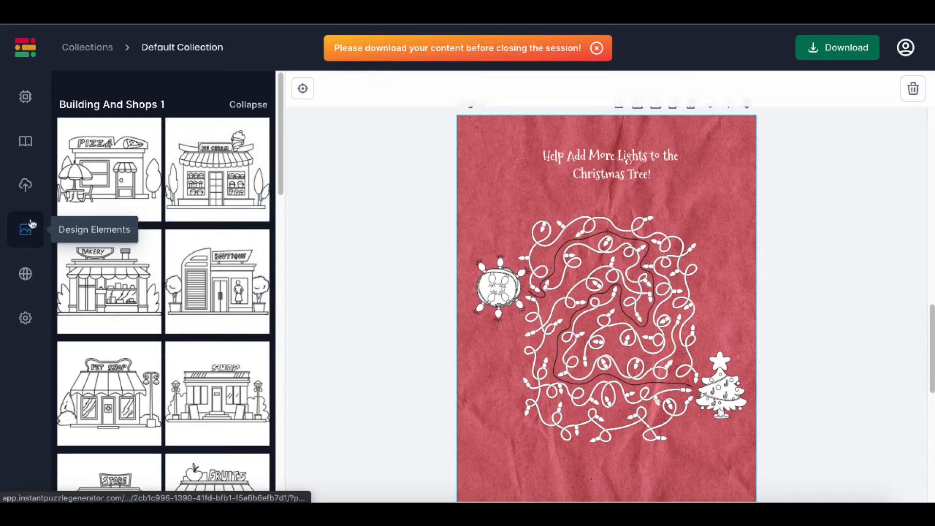
{"action": "left_click", "coordinate": [25, 185]}
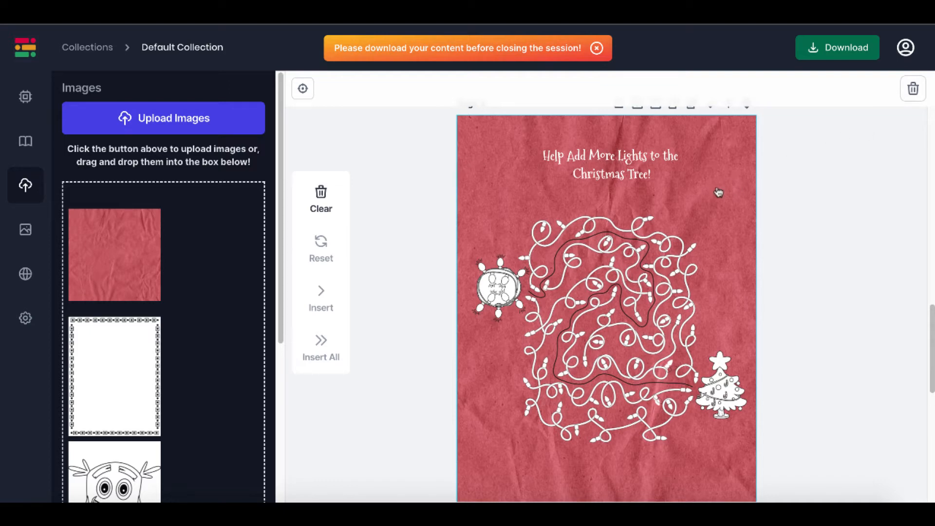
{"action": "left_click", "coordinate": [914, 90]}
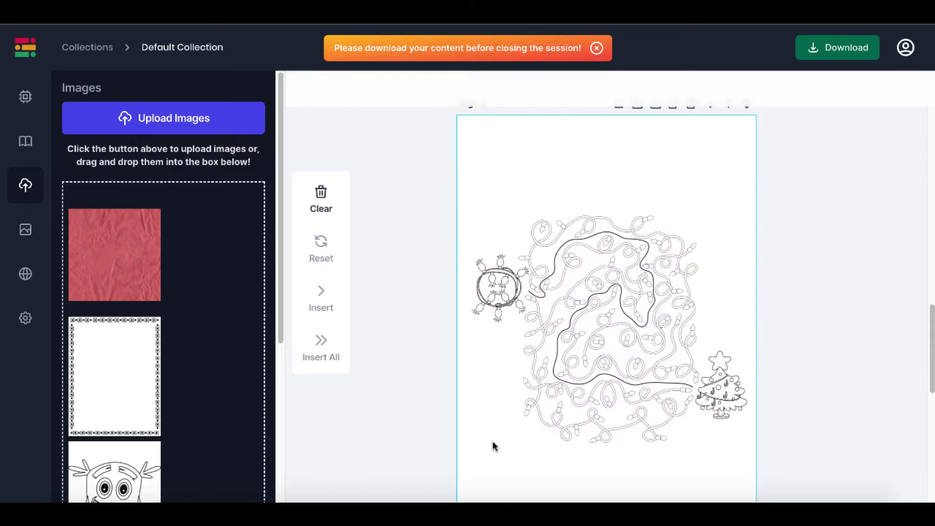
Step: Insert the uploaded red paper image, enlarge it to cover the whole Christmas page and send it behind all other elements
{"action": "left_click", "coordinate": [181, 118]}
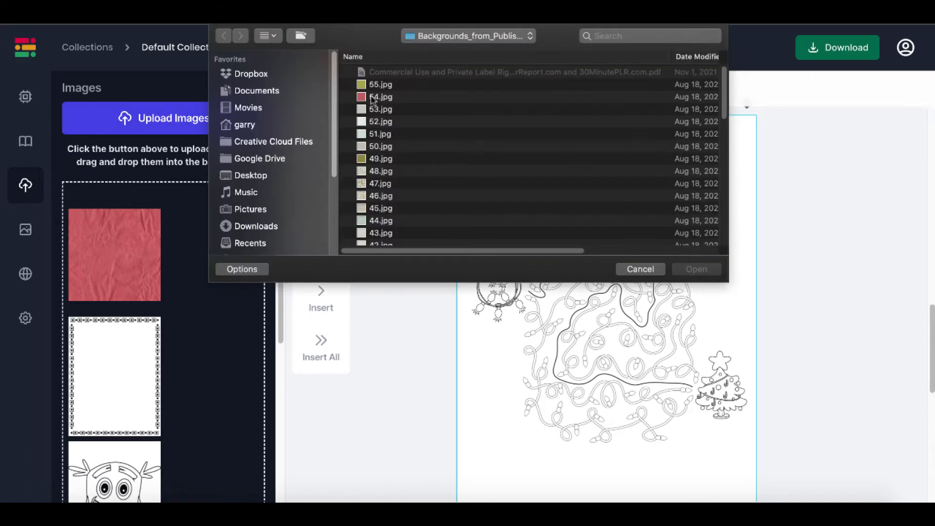
{"action": "left_click", "coordinate": [638, 269]}
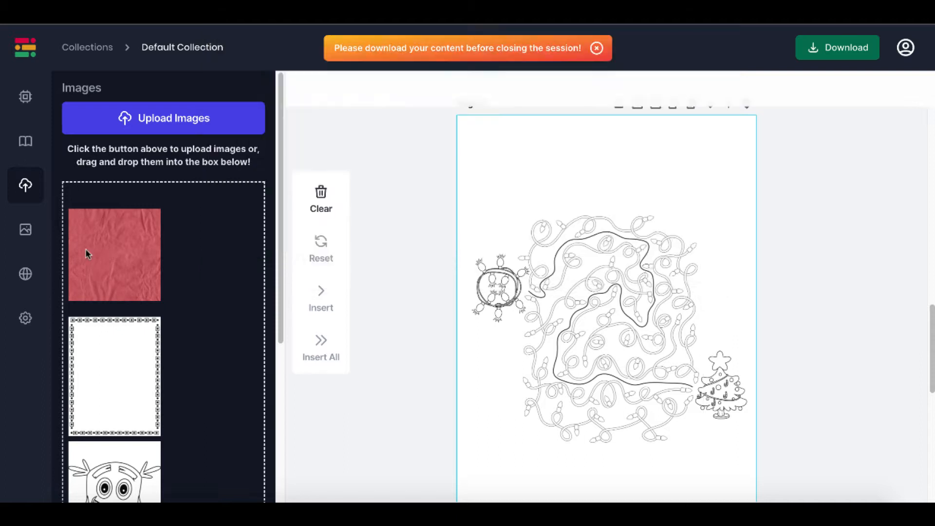
{"action": "left_click", "coordinate": [90, 255]}
{"action": "left_click", "coordinate": [329, 297]}
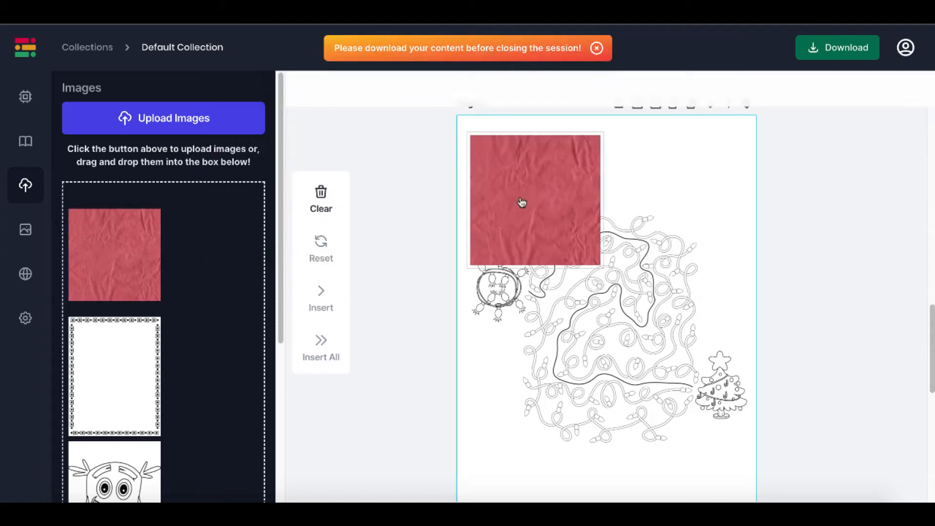
{"action": "left_click_drag", "start_coordinate": [518, 203], "coordinate": [502, 175]}
{"action": "left_click_drag", "start_coordinate": [575, 237], "coordinate": [756, 493]}
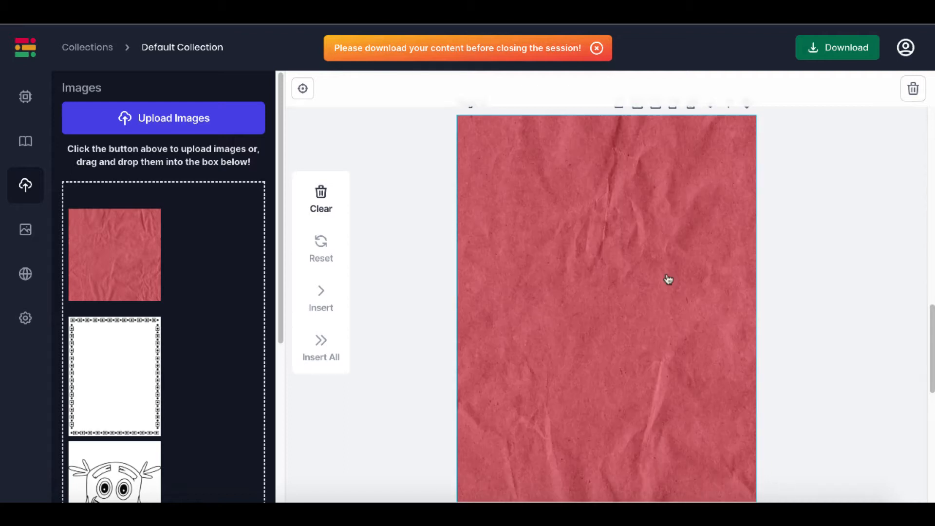
{"action": "right_click", "coordinate": [667, 275]}
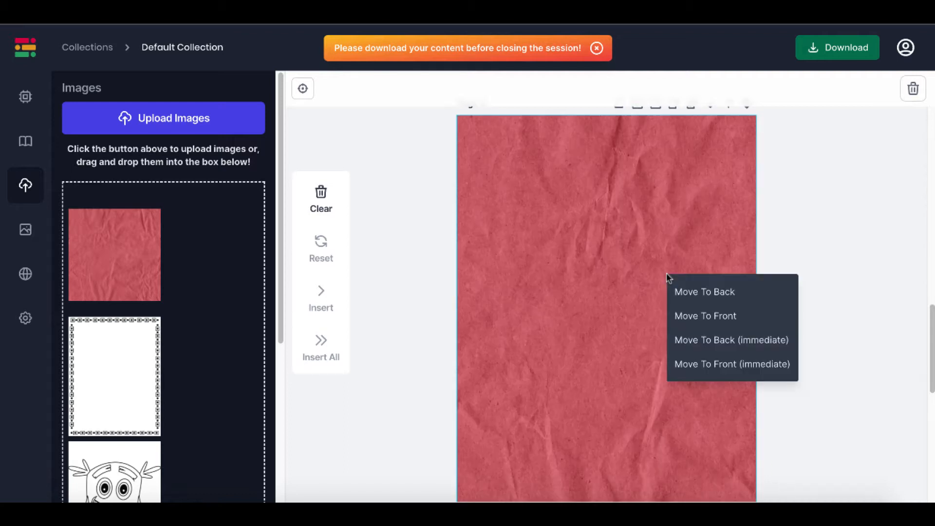
{"action": "left_click", "coordinate": [685, 292]}
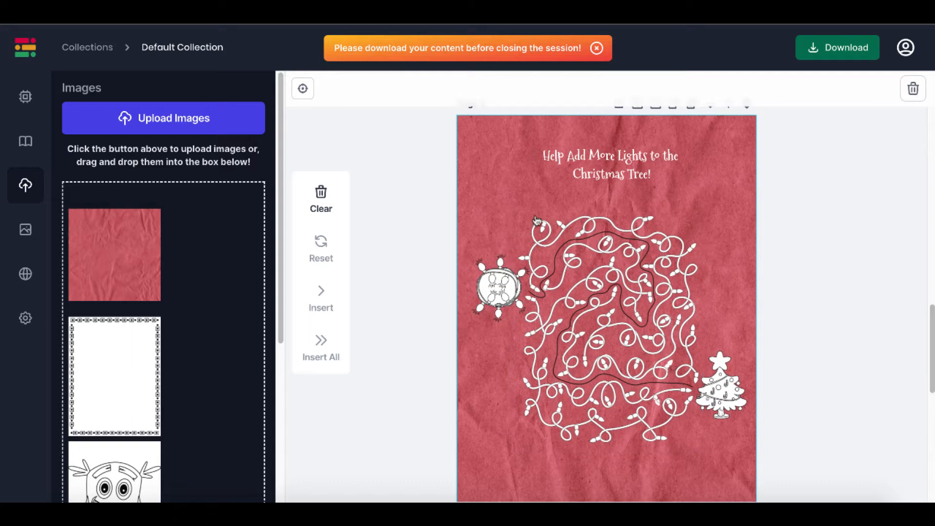
Step: Select the Christmas lights maze and move the ball of lights image slightly up along the maze's left side
{"action": "left_click", "coordinate": [581, 264]}
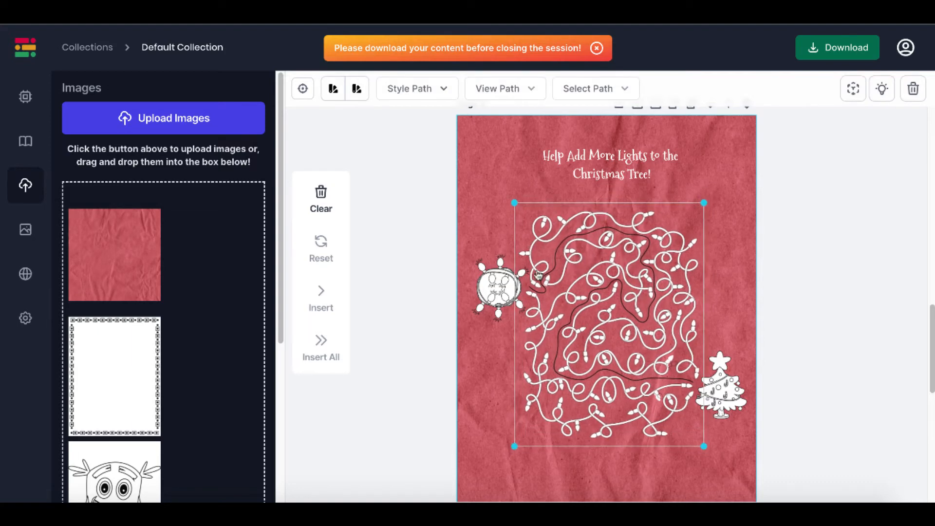
{"action": "left_click_drag", "start_coordinate": [498, 287], "coordinate": [495, 263]}
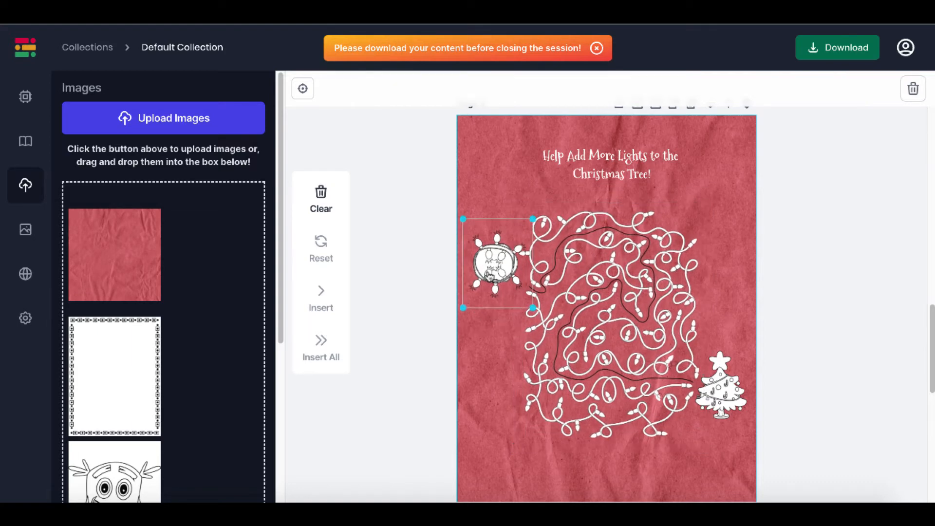
Step: Browse the design element categories, including Arrows, Beach, Farm, Pirates, Trees, Christmas, Jungle and Sea Life
{"action": "left_click", "coordinate": [24, 232]}
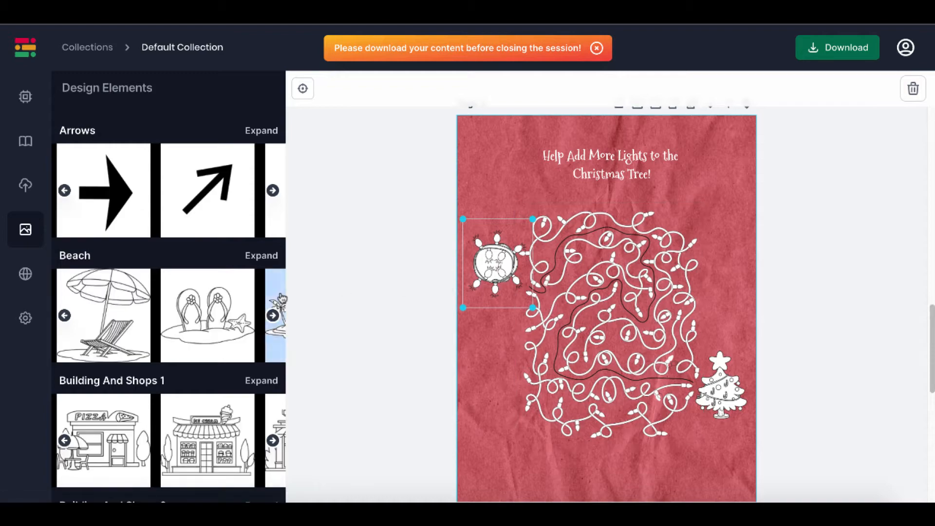
{"action": "scroll", "coordinate": [204, 308], "scroll_direction": "down", "scroll_amount": 10}
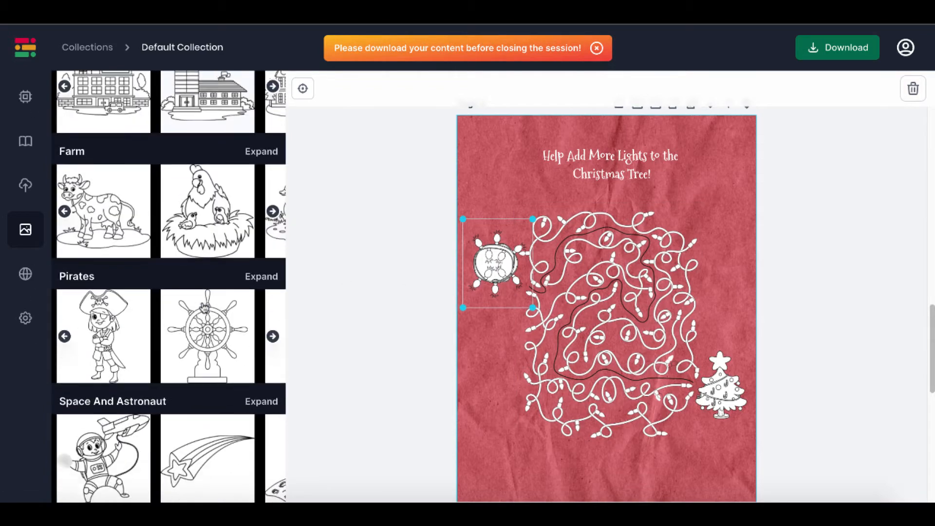
{"action": "scroll", "coordinate": [204, 307], "scroll_direction": "down", "scroll_amount": 6}
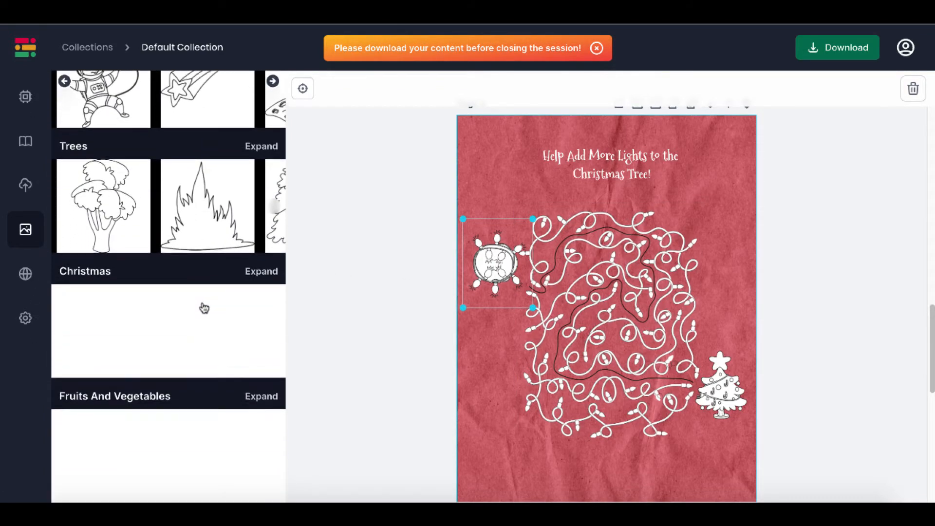
{"action": "scroll", "coordinate": [204, 308], "scroll_direction": "down", "scroll_amount": 1}
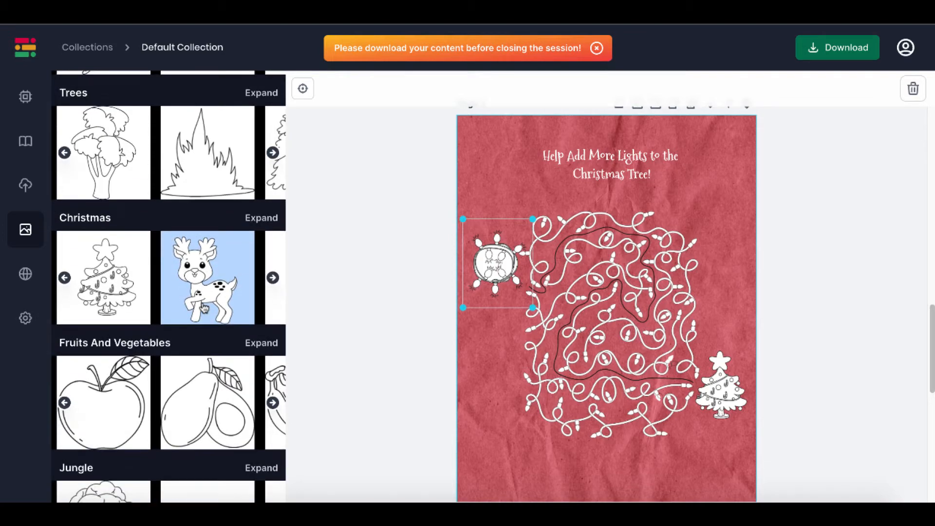
{"action": "scroll", "coordinate": [204, 308], "scroll_direction": "down", "scroll_amount": 4}
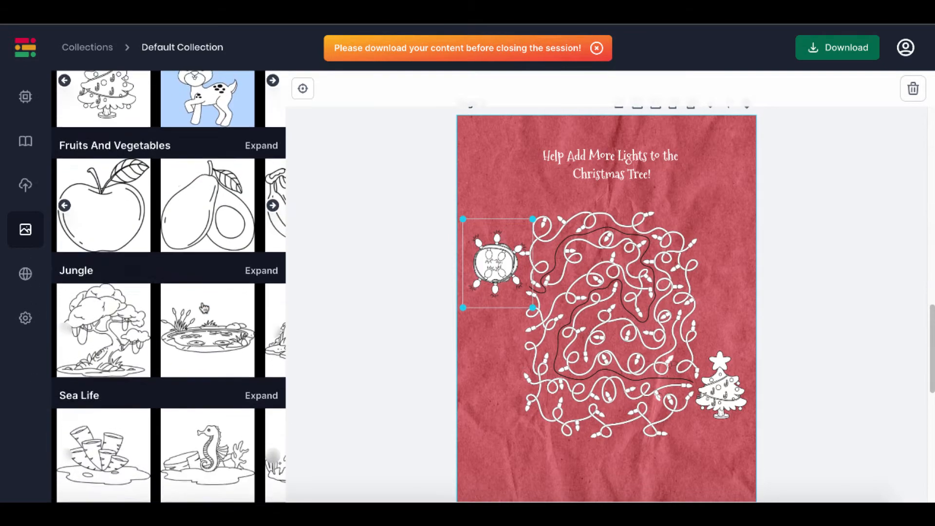
{"action": "scroll", "coordinate": [205, 308], "scroll_direction": "up", "scroll_amount": 15}
{"action": "scroll", "coordinate": [407, 309], "scroll_direction": "up", "scroll_amount": 5}
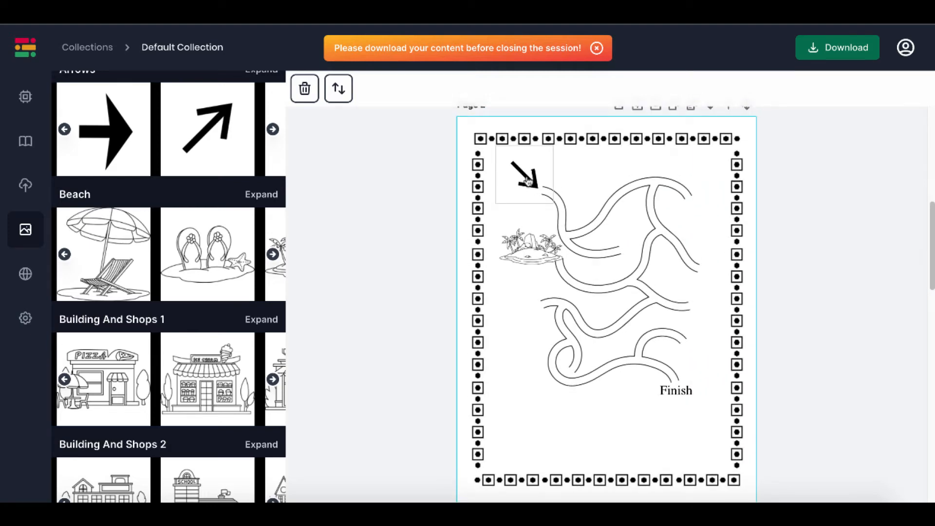
Step: Enlarge the decorative border image on page 2 slightly and nudge the palm island image beside the maze
{"action": "left_click", "coordinate": [515, 141]}
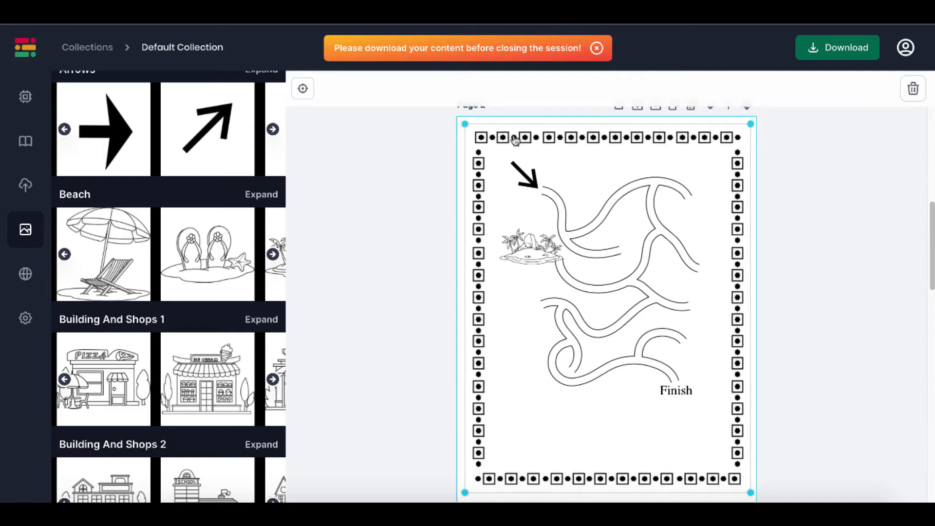
{"action": "left_click_drag", "start_coordinate": [515, 140], "coordinate": [515, 140]}
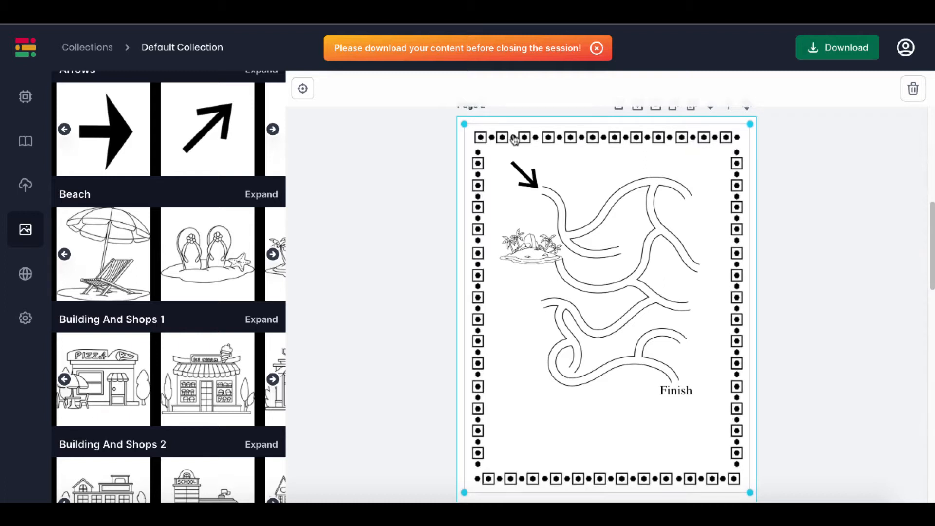
{"action": "left_click", "coordinate": [25, 186]}
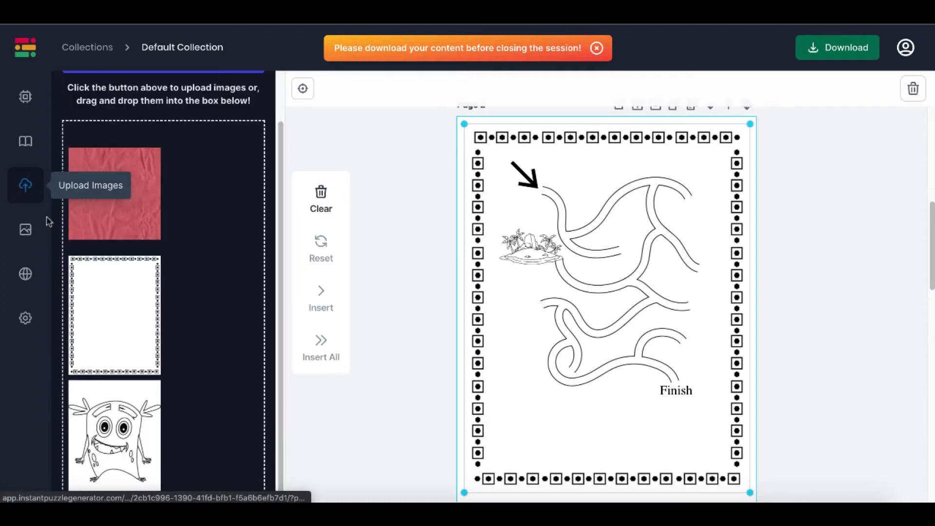
{"action": "left_click", "coordinate": [132, 312]}
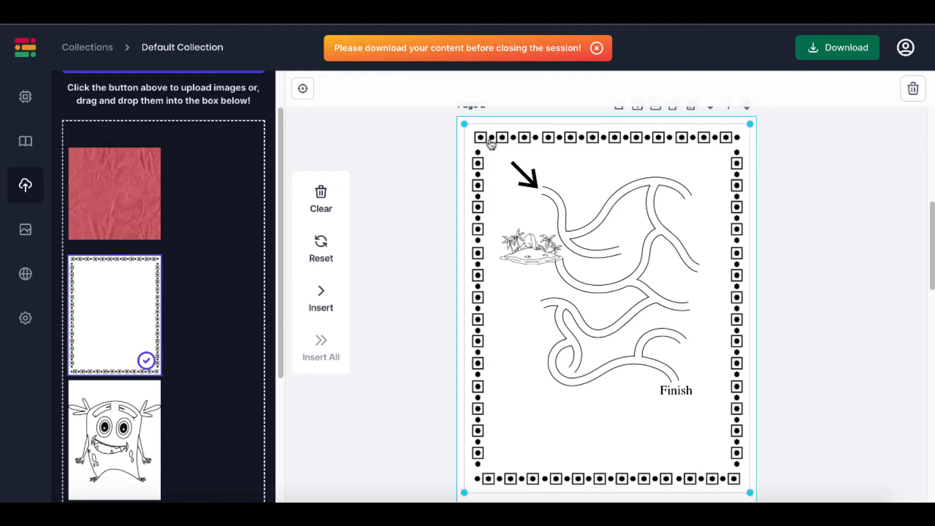
{"action": "mouse_move", "coordinate": [464, 124]}
{"action": "left_mouse_down"}
{"action": "mouse_move", "coordinate": [526, 197]}
{"action": "mouse_move", "coordinate": [462, 129]}
{"action": "left_mouse_up"}
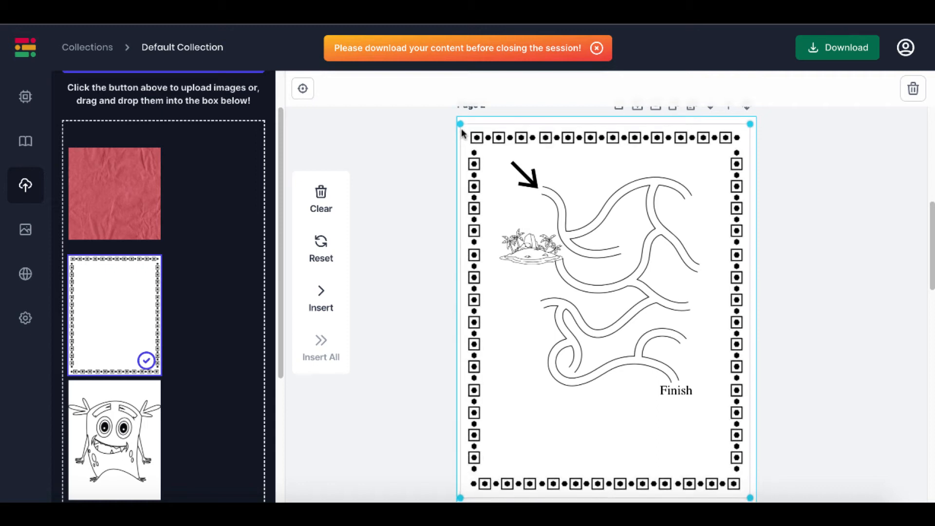
{"action": "left_click", "coordinate": [461, 130]}
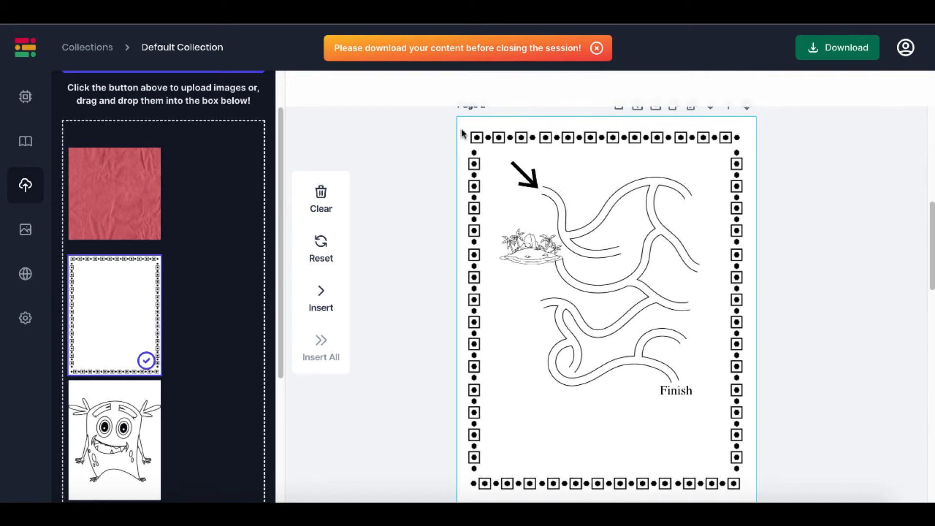
{"action": "left_click", "coordinate": [633, 256]}
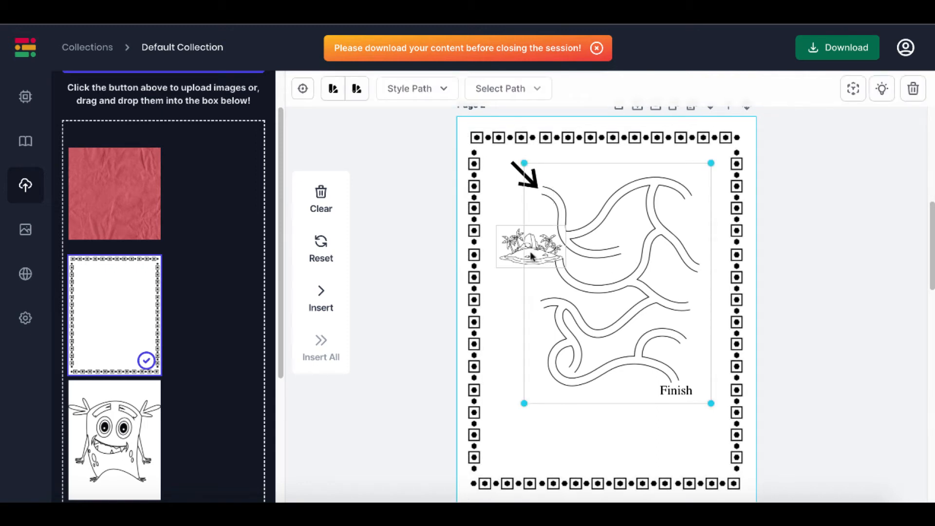
{"action": "left_click_drag", "start_coordinate": [519, 259], "coordinate": [520, 259]}
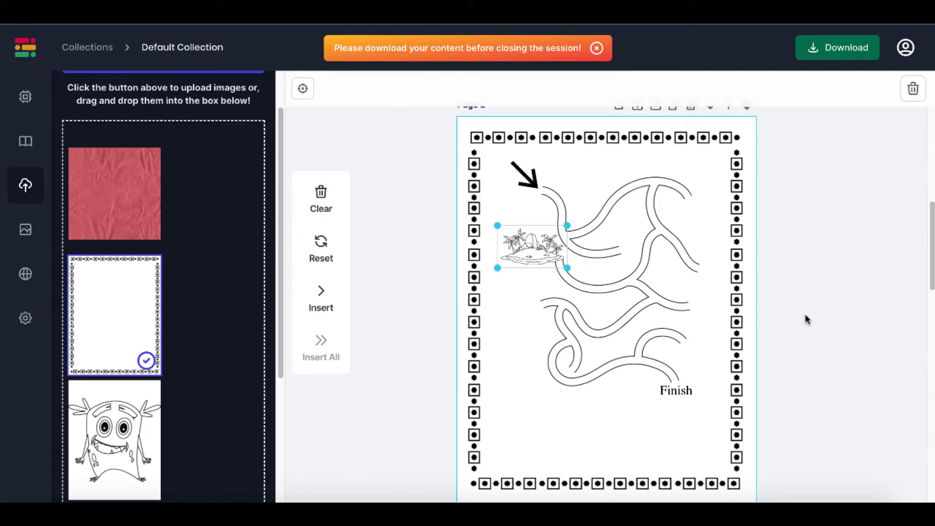
Step: Go back to page 1 and look at the download format options
{"action": "scroll", "coordinate": [807, 319], "scroll_direction": "down", "scroll_amount": 10}
{"action": "scroll", "coordinate": [806, 320], "scroll_direction": "up", "scroll_amount": 15}
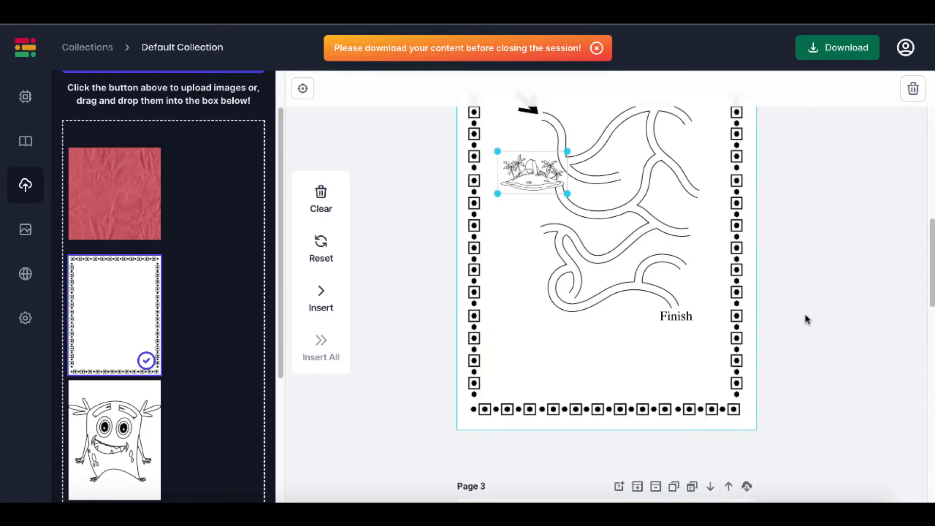
{"action": "left_click", "coordinate": [829, 57]}
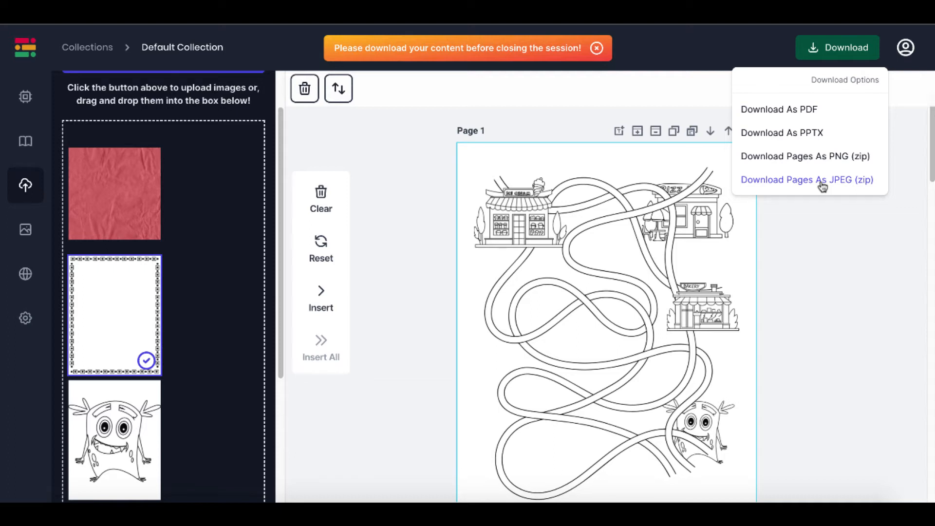
Step: Examine the global options for default path number, default style, and default maze and solution colors
{"action": "left_click", "coordinate": [25, 273]}
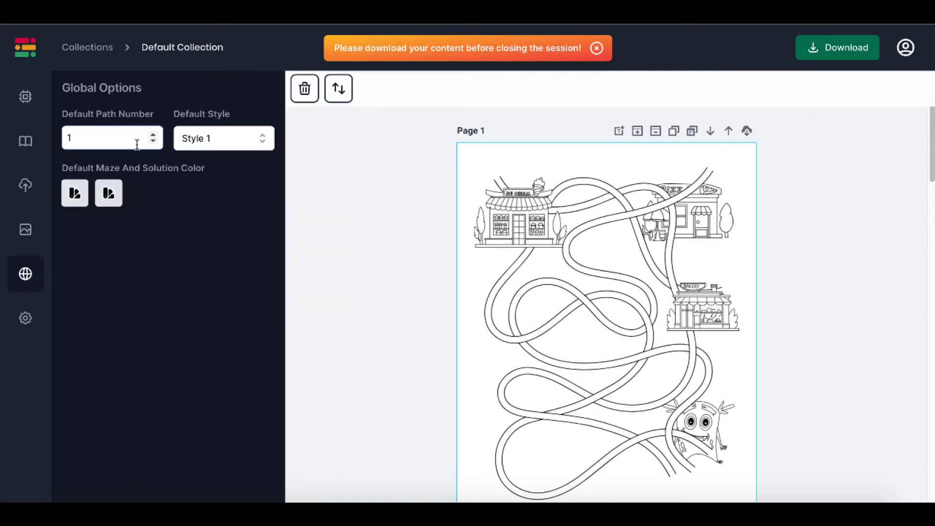
{"action": "left_click", "coordinate": [231, 143]}
{"action": "scroll", "coordinate": [225, 270], "scroll_direction": "down", "scroll_amount": 3}
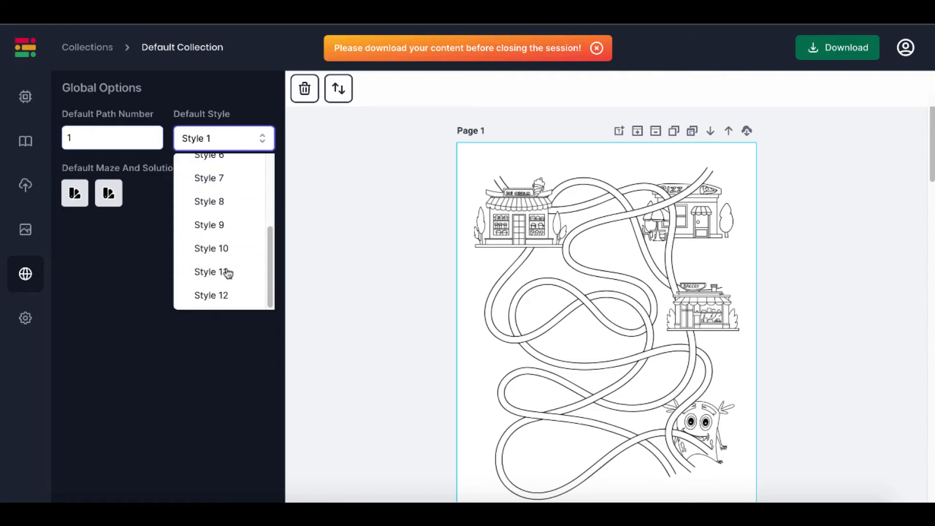
{"action": "scroll", "coordinate": [229, 272], "scroll_direction": "up", "scroll_amount": 1}
{"action": "scroll", "coordinate": [229, 264], "scroll_direction": "up", "scroll_amount": 2}
{"action": "left_click", "coordinate": [105, 240]}
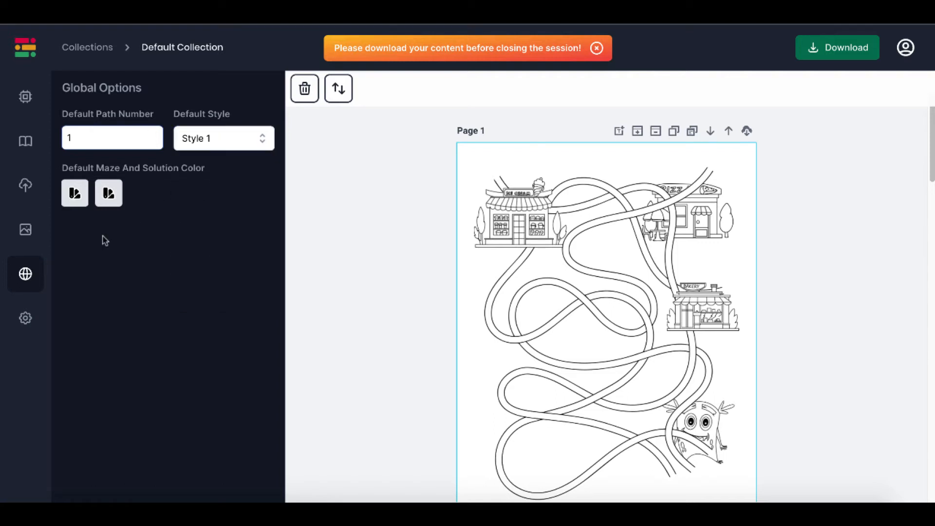
{"action": "left_click", "coordinate": [71, 194]}
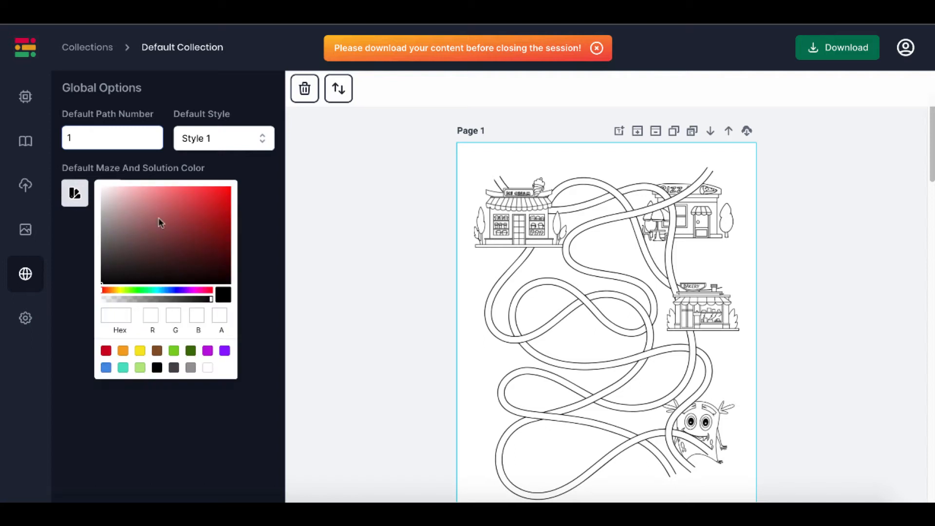
{"action": "left_click", "coordinate": [263, 233]}
{"action": "left_click", "coordinate": [108, 193]}
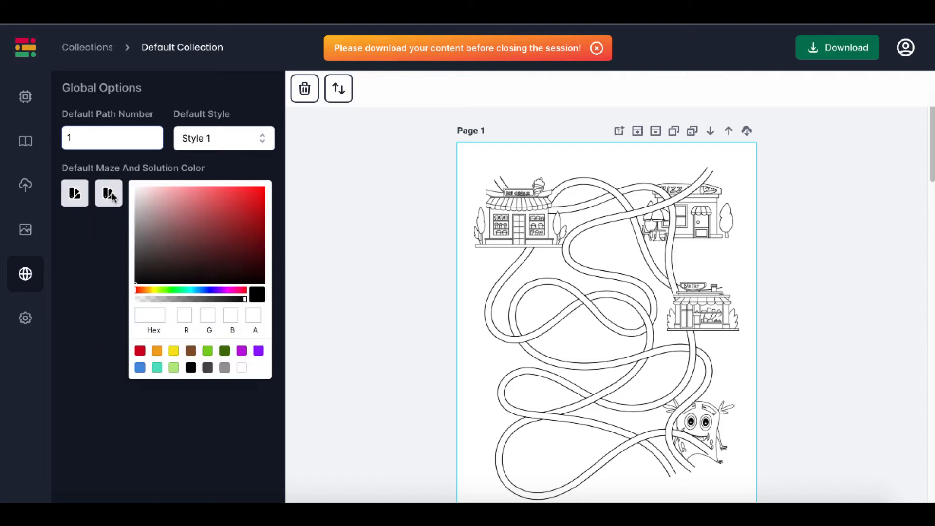
{"action": "left_click", "coordinate": [105, 238]}
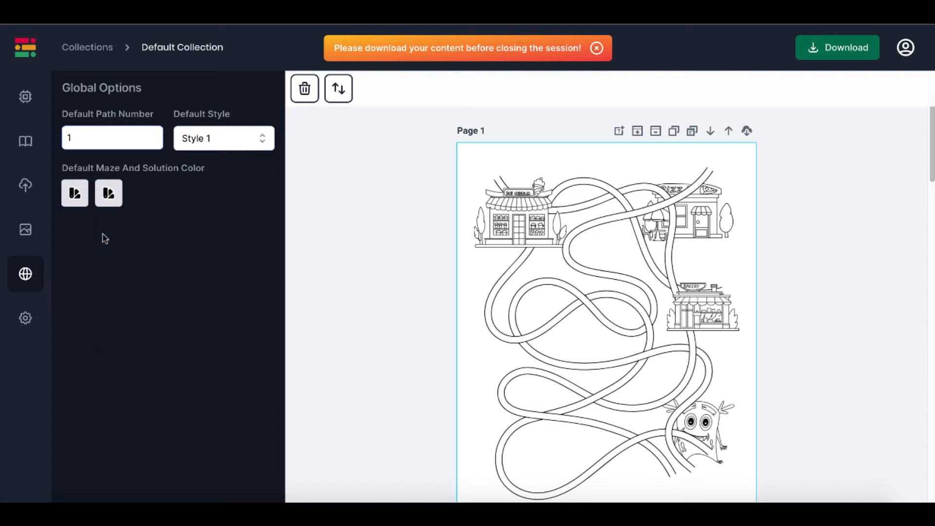
Step: Try the 6" x 9" page trim in the page settings, and restore the trim to 8.5" x 11"
{"action": "left_click", "coordinate": [34, 321]}
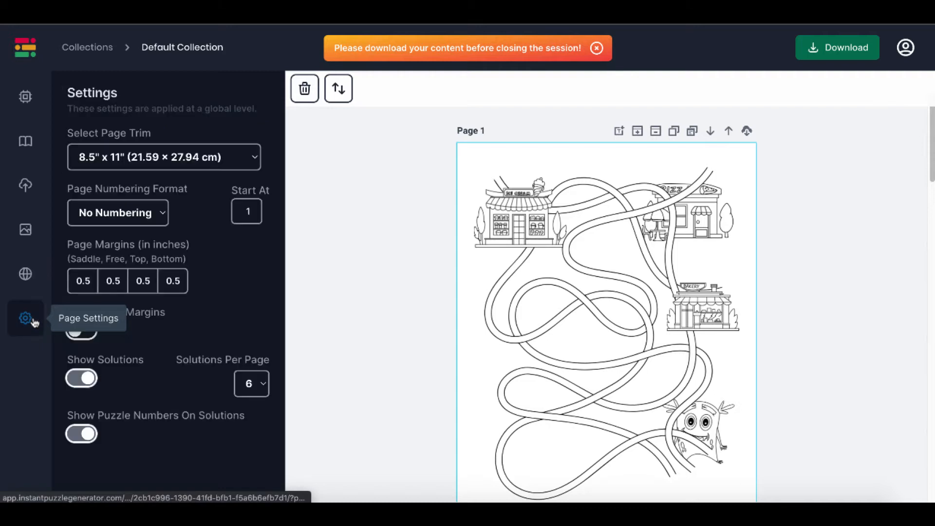
{"action": "left_click", "coordinate": [193, 162]}
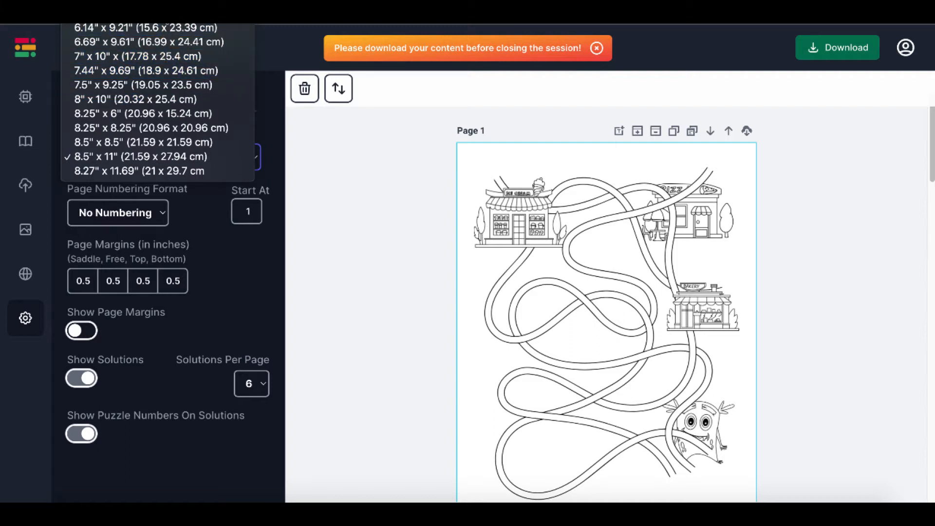
{"action": "left_click", "coordinate": [170, 23]}
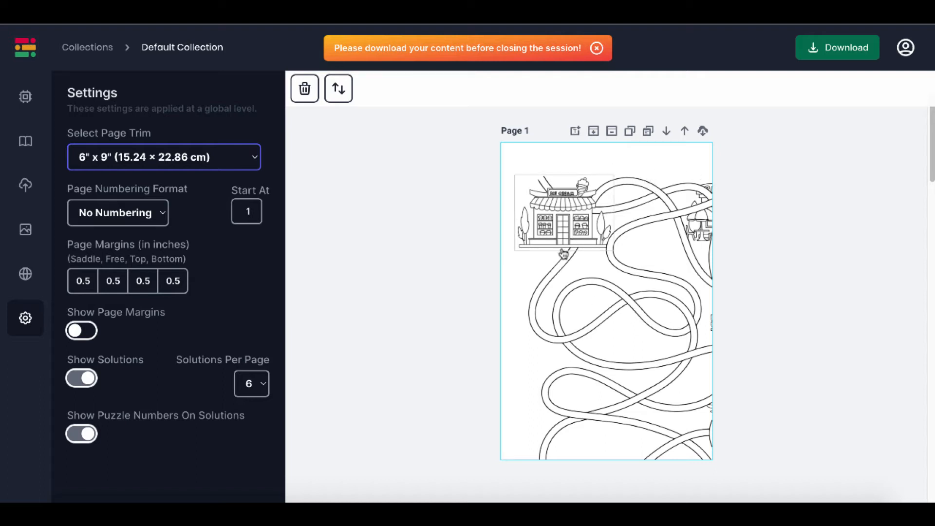
{"action": "left_click", "coordinate": [246, 163]}
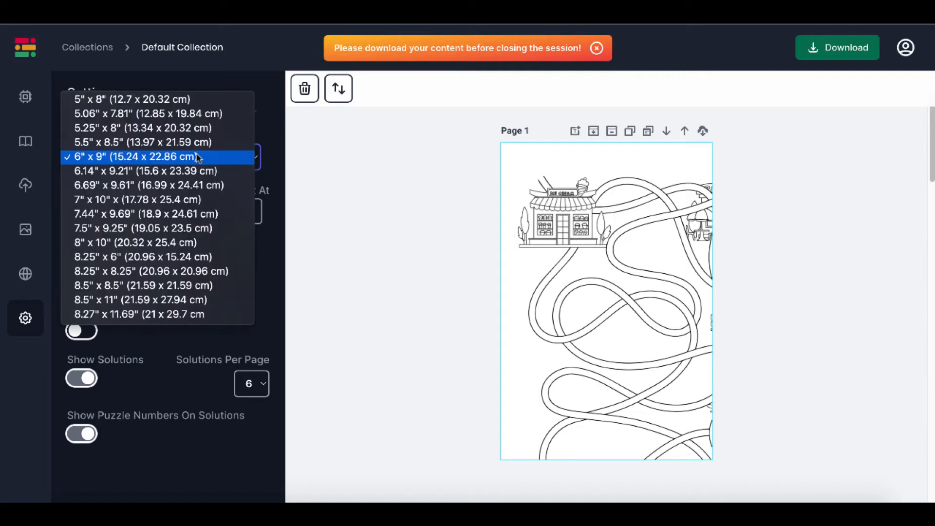
{"action": "left_click", "coordinate": [142, 299]}
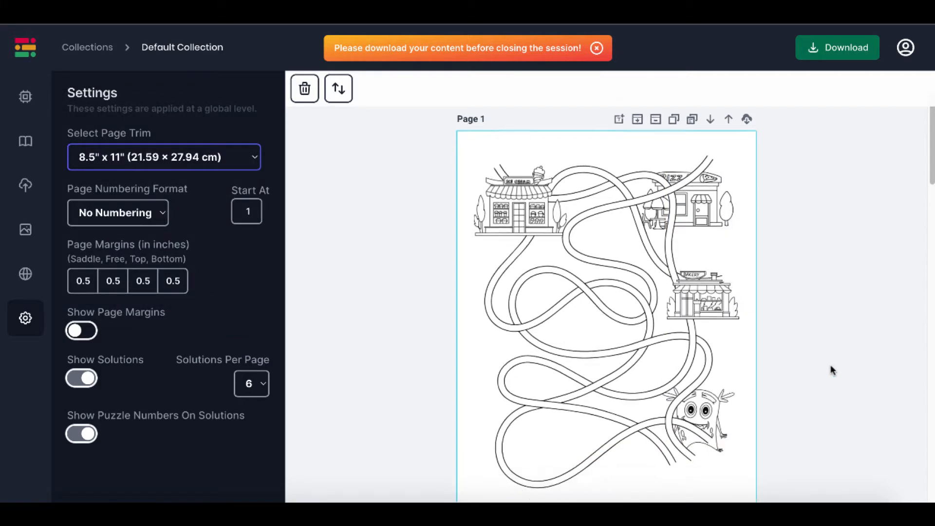
Step: Shrink the maze on page 1 and position it between the shop images and the monster image
{"action": "scroll", "coordinate": [833, 371], "scroll_direction": "down", "scroll_amount": 1}
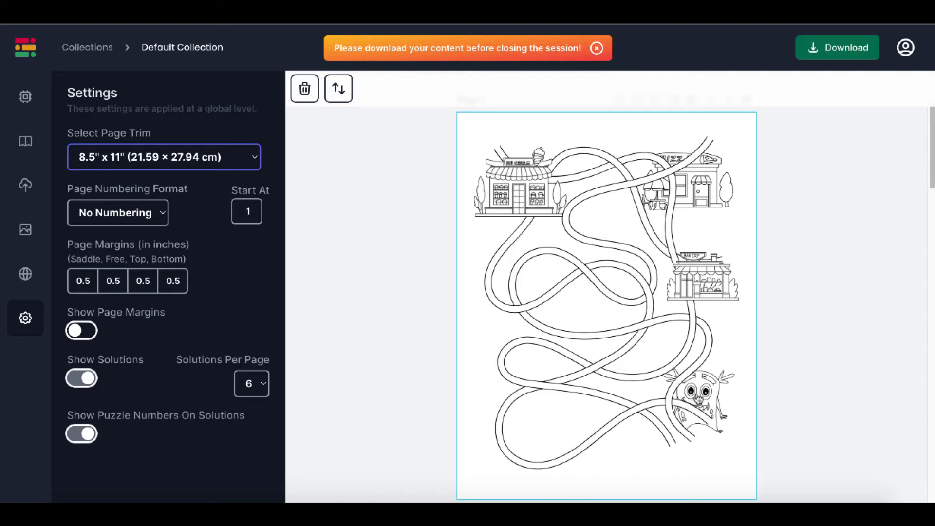
{"action": "left_click", "coordinate": [699, 400]}
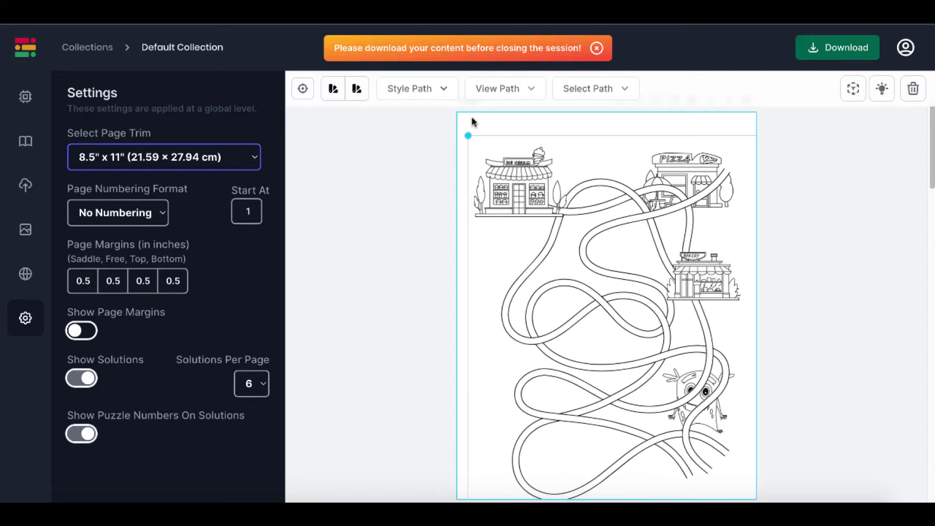
{"action": "left_click_drag", "start_coordinate": [470, 142], "coordinate": [557, 261]}
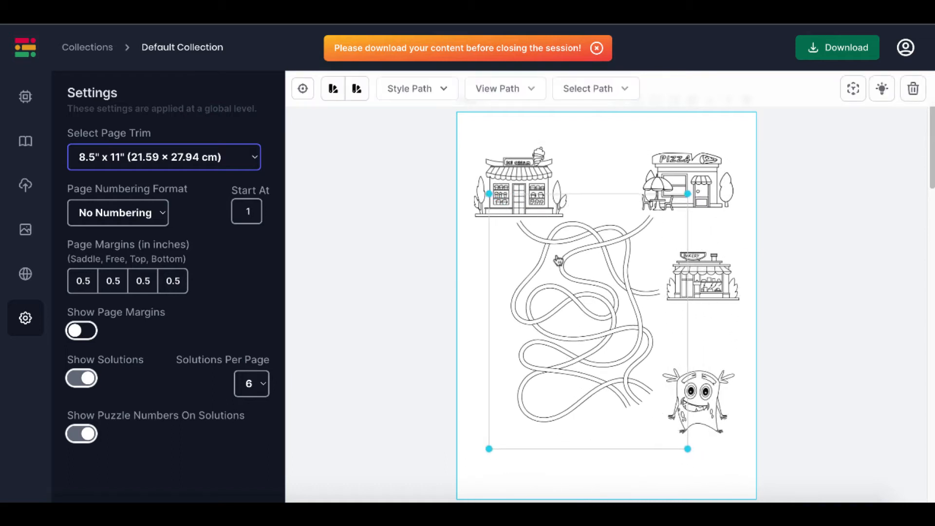
{"action": "left_click", "coordinate": [699, 162]}
Step: Set the page numbering format to "Page 1" and center-align the page number
{"action": "left_click", "coordinate": [163, 215]}
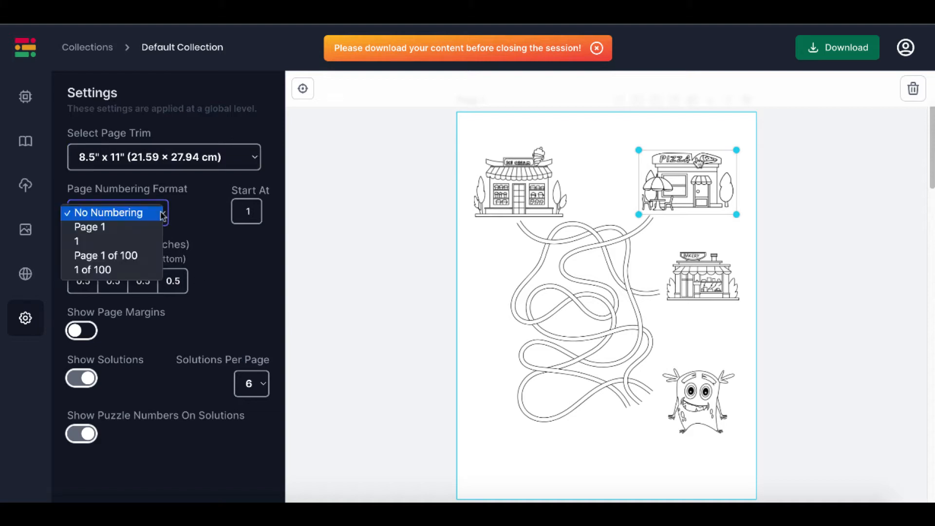
{"action": "left_click", "coordinate": [128, 227]}
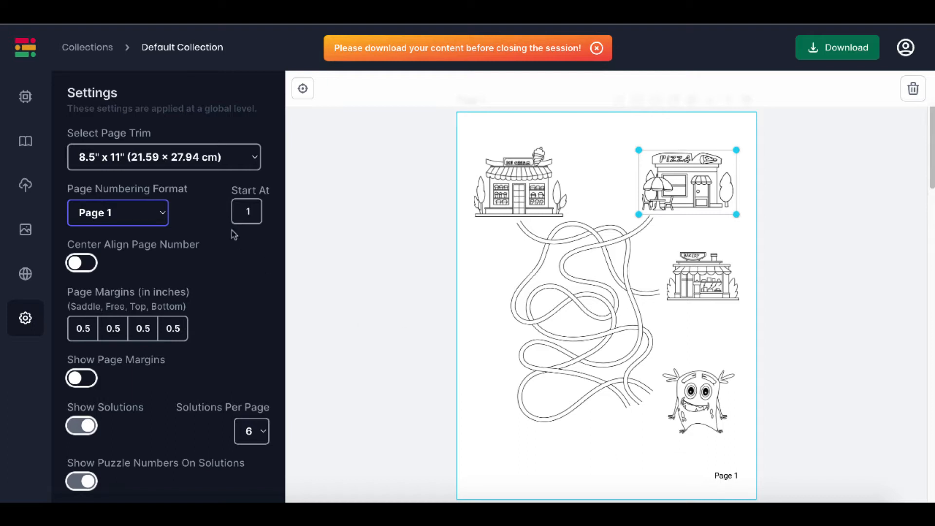
{"action": "left_click", "coordinate": [82, 263]}
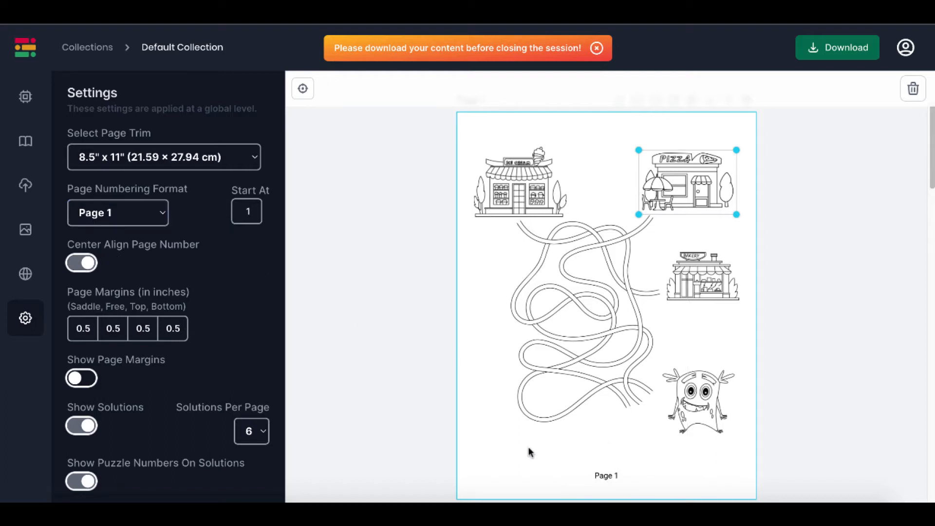
Step: Show the page margins and turn off the display of solutions
{"action": "left_click", "coordinate": [78, 379]}
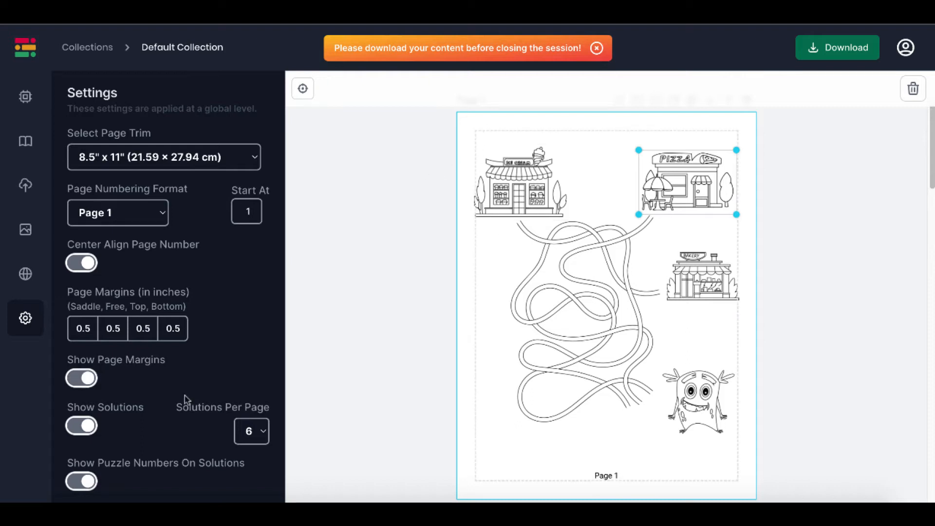
{"action": "left_click", "coordinate": [90, 428]}
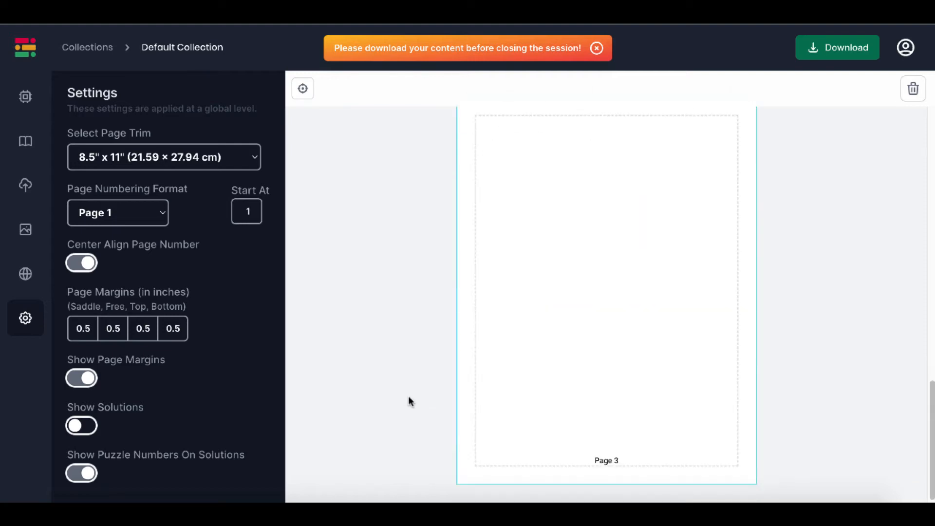
Step: Turn the display of solutions back on, then try hiding the puzzle numbers on the solutions and show them again
{"action": "left_click", "coordinate": [80, 432]}
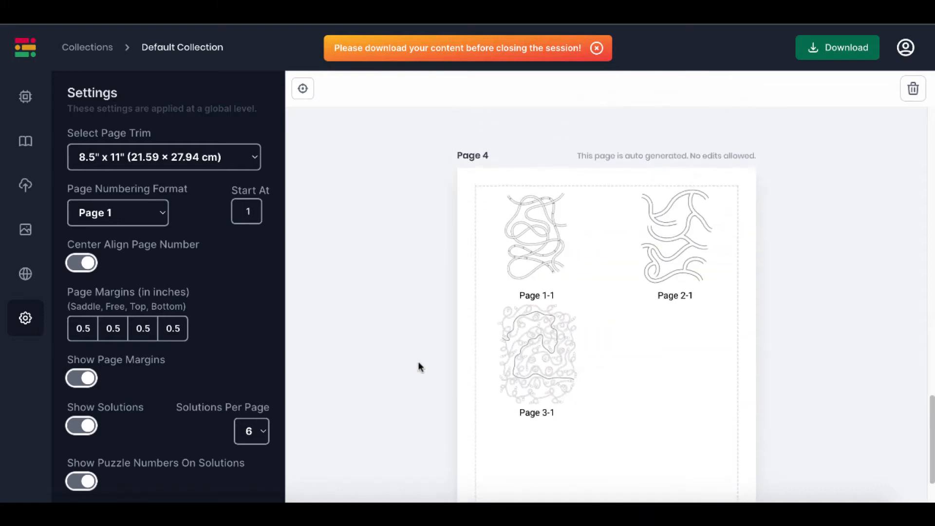
{"action": "left_click", "coordinate": [83, 482]}
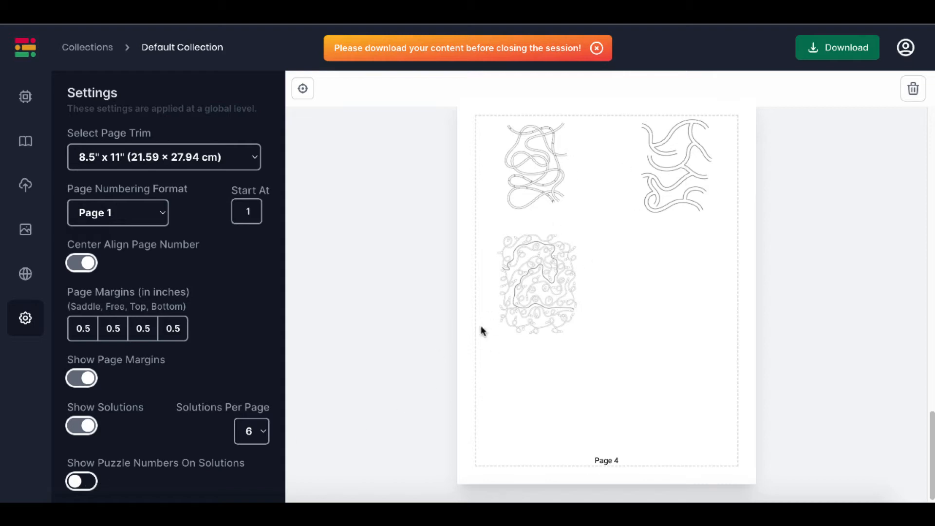
{"action": "left_click", "coordinate": [81, 481]}
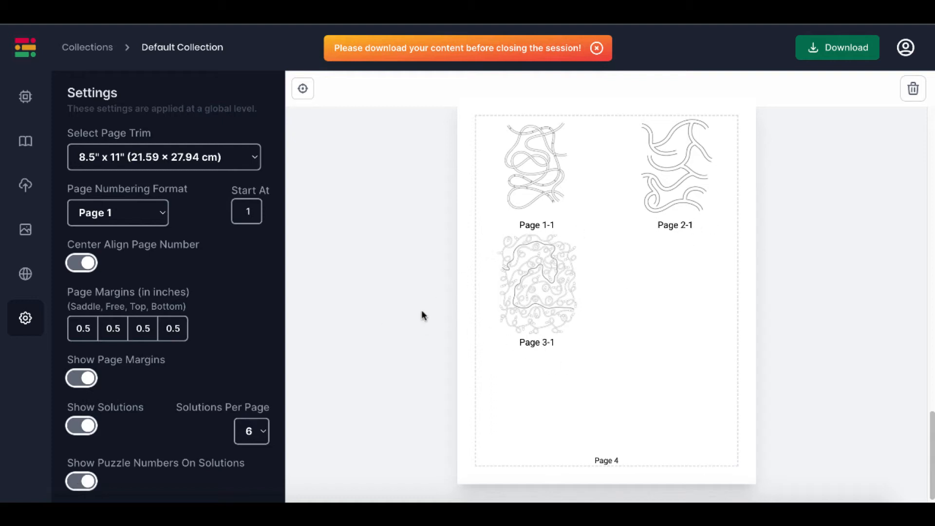
Step: Select the first four maze types in the Quick Book Creator and set the total number of mazes to 10
{"action": "scroll", "coordinate": [422, 315], "scroll_direction": "up", "scroll_amount": 15}
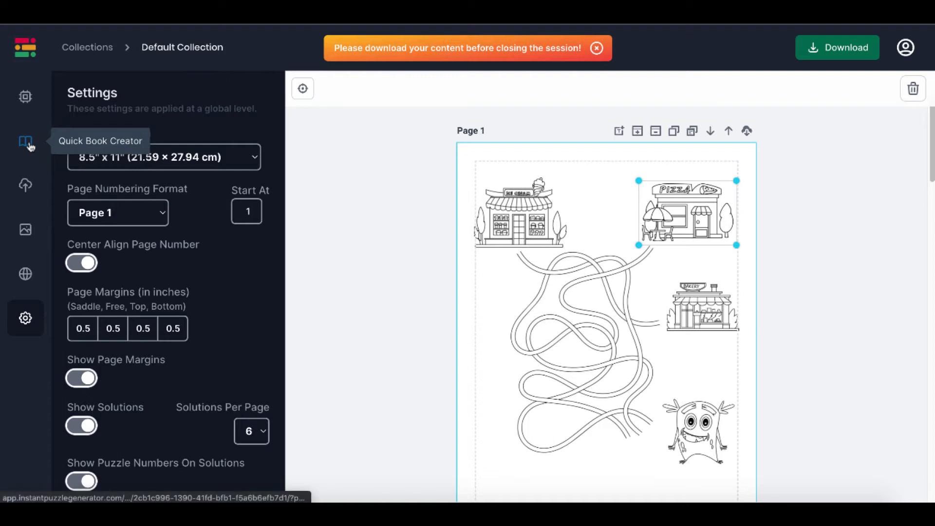
{"action": "left_click", "coordinate": [27, 143]}
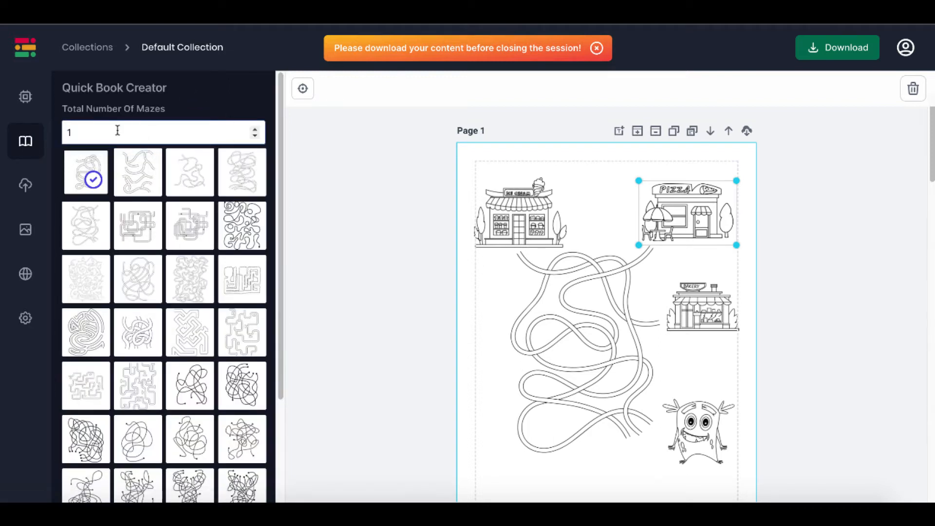
{"action": "scroll", "coordinate": [165, 243], "scroll_direction": "down", "scroll_amount": 5}
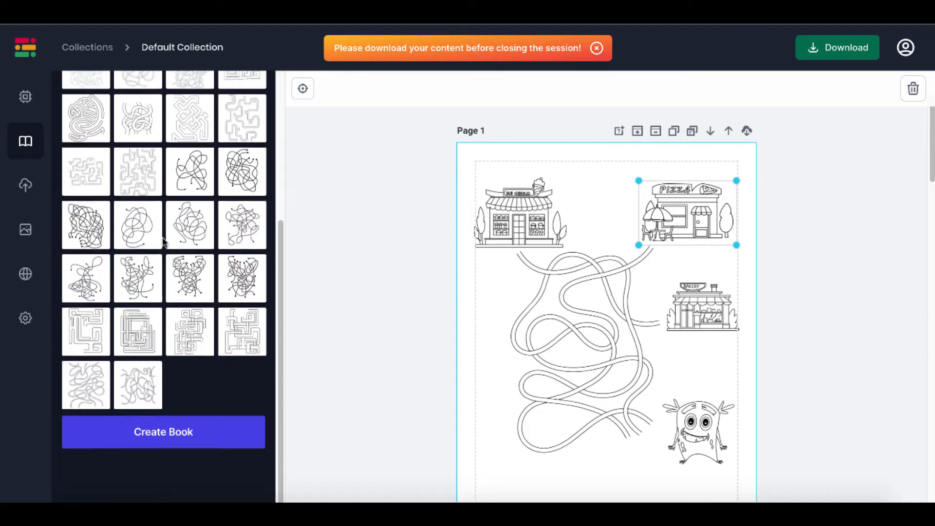
{"action": "scroll", "coordinate": [164, 242], "scroll_direction": "up", "scroll_amount": 5}
{"action": "left_click", "coordinate": [146, 186]}
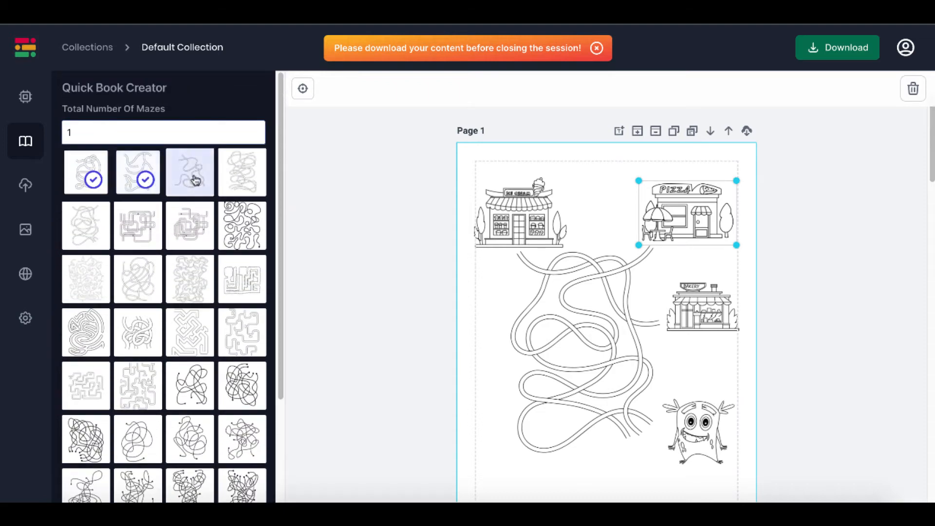
{"action": "left_click", "coordinate": [195, 178]}
{"action": "left_click", "coordinate": [242, 176]}
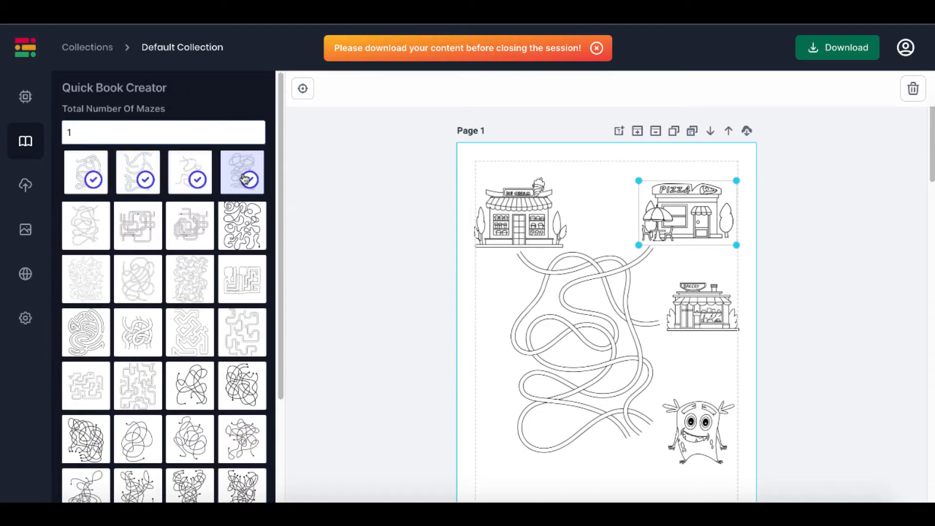
{"action": "left_click", "coordinate": [254, 130]}
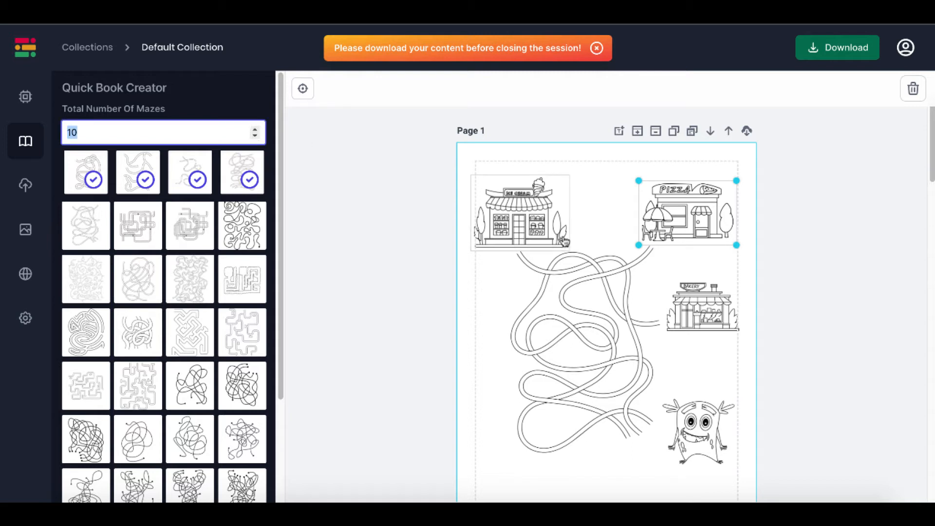
Step: Remove the existing maze pages so that a single blank page remains
{"action": "left_click", "coordinate": [568, 158]}
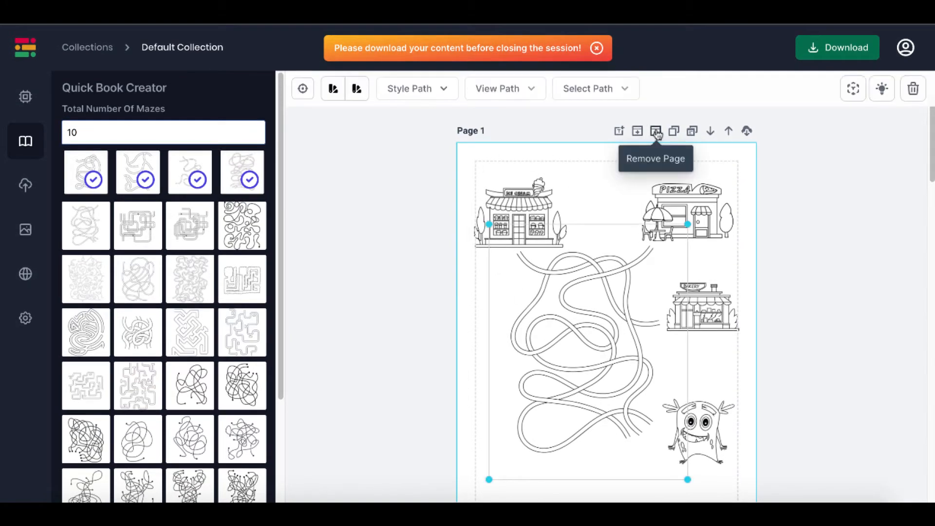
{"action": "left_click", "coordinate": [657, 133]}
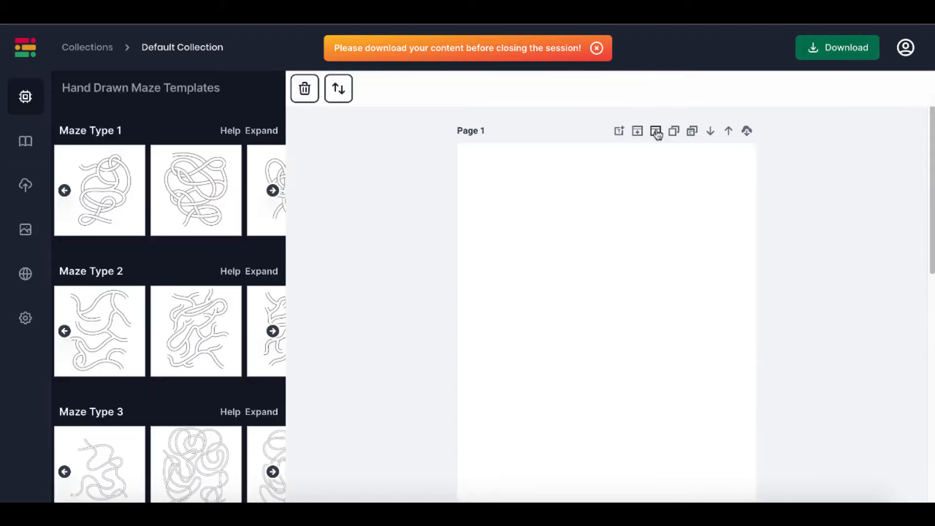
{"action": "left_click", "coordinate": [306, 91]}
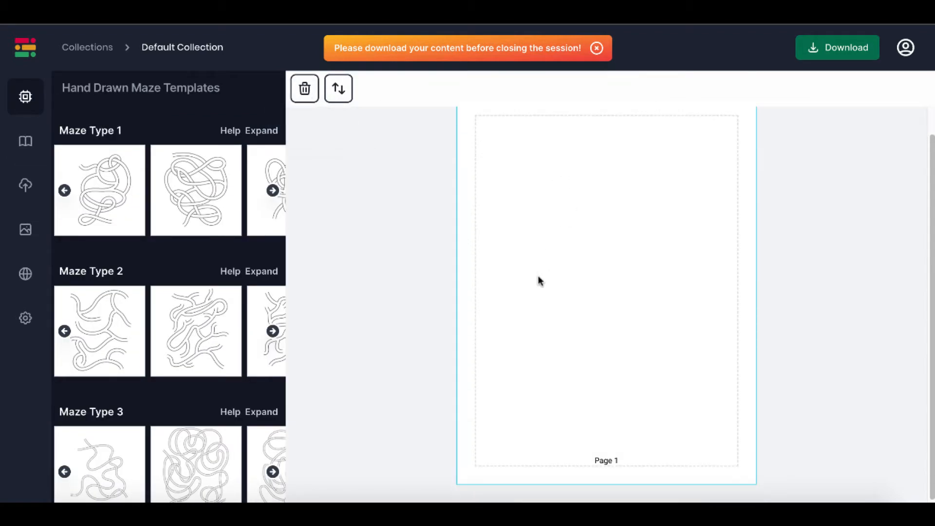
Step: Create a quick book of 10 mazes from the already selected first maze type and the sixth, road-style maze type
{"action": "left_click", "coordinate": [25, 142]}
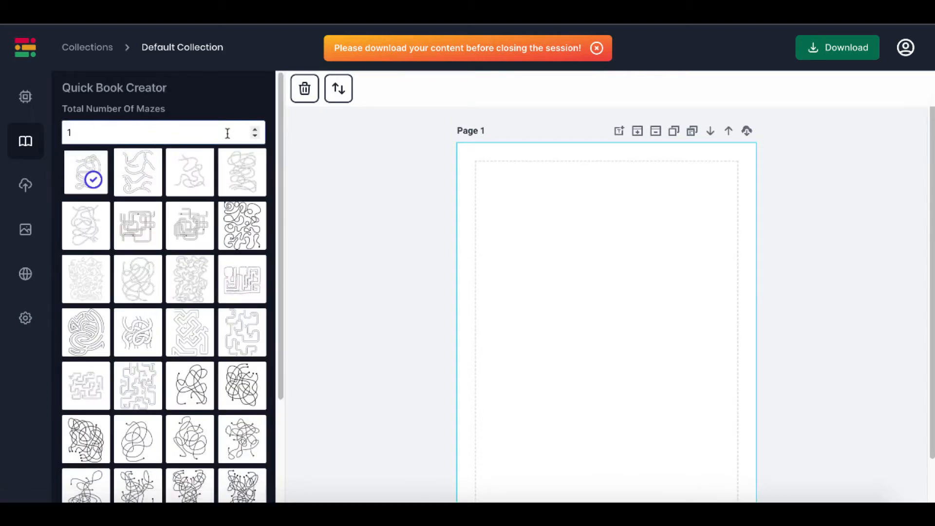
{"action": "left_click", "coordinate": [254, 130]}
{"action": "left_click", "coordinate": [254, 129]}
{"action": "left_click", "coordinate": [254, 130]}
{"action": "left_click", "coordinate": [254, 130]}
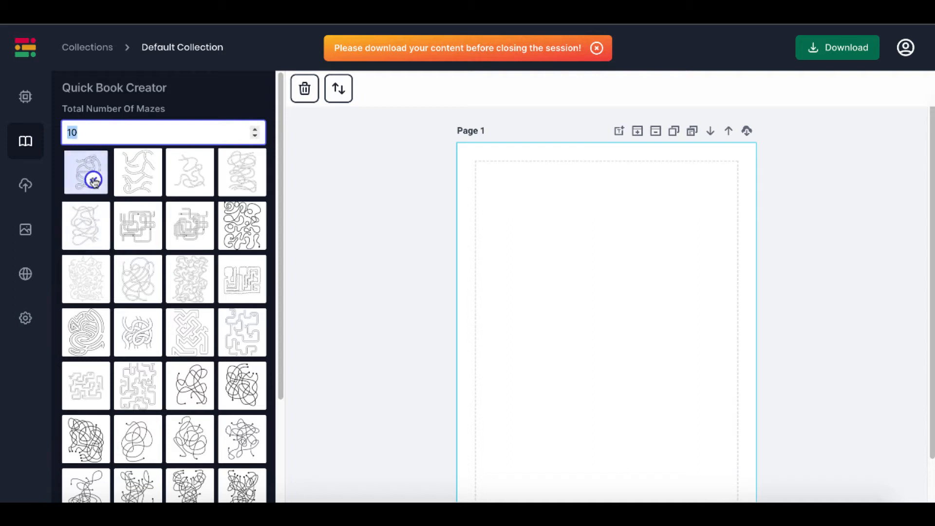
{"action": "left_click", "coordinate": [146, 232]}
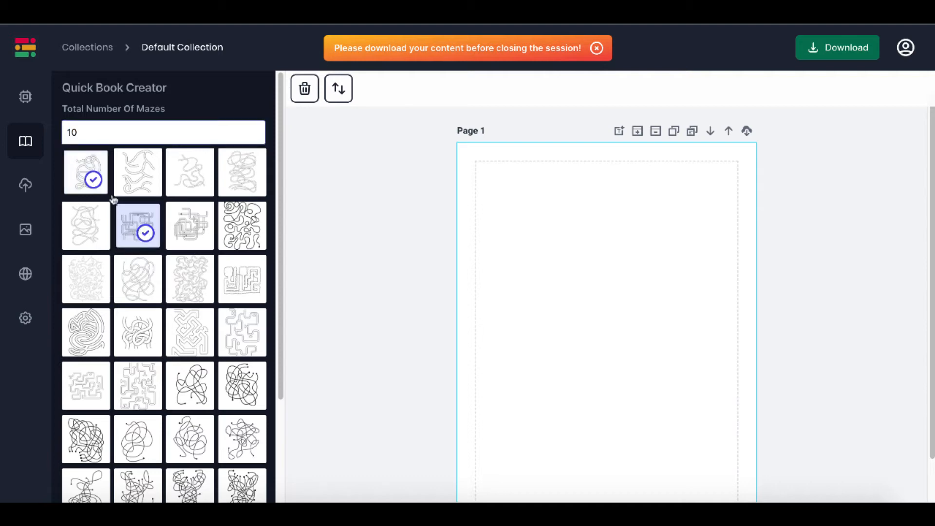
{"action": "scroll", "coordinate": [177, 328], "scroll_direction": "down", "scroll_amount": 5}
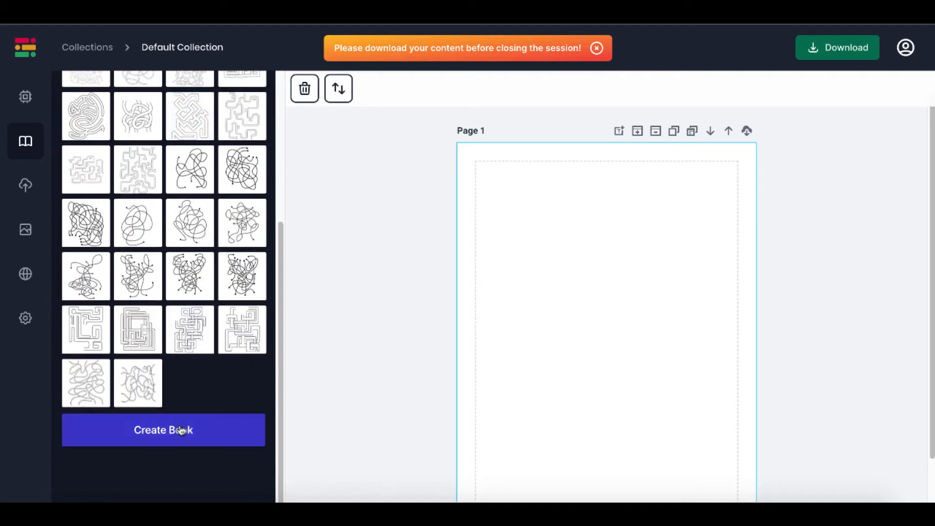
{"action": "left_click", "coordinate": [218, 440]}
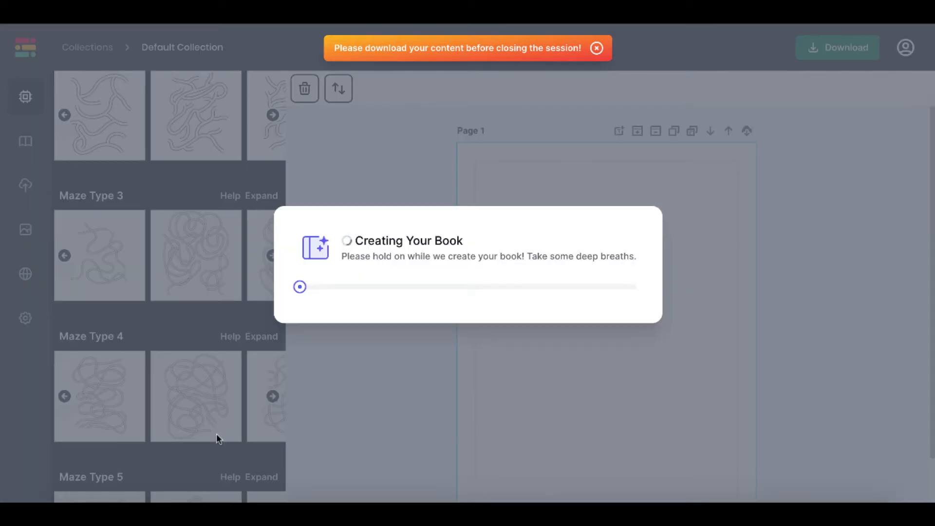
Step: Examine the generated book's maze pages and the auto-generated solutions page, and open the book's download
{"action": "scroll", "coordinate": [405, 341], "scroll_direction": "down", "scroll_amount": 4}
{"action": "scroll", "coordinate": [406, 341], "scroll_direction": "down", "scroll_amount": 1}
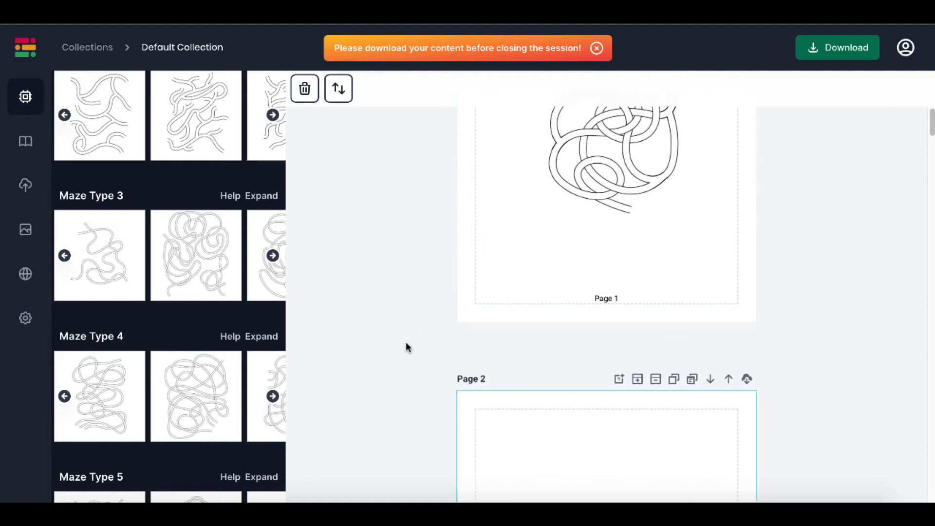
{"action": "scroll", "coordinate": [405, 341], "scroll_direction": "up", "scroll_amount": 4}
{"action": "scroll", "coordinate": [406, 341], "scroll_direction": "down", "scroll_amount": 8}
{"action": "scroll", "coordinate": [407, 345], "scroll_direction": "down", "scroll_amount": 15}
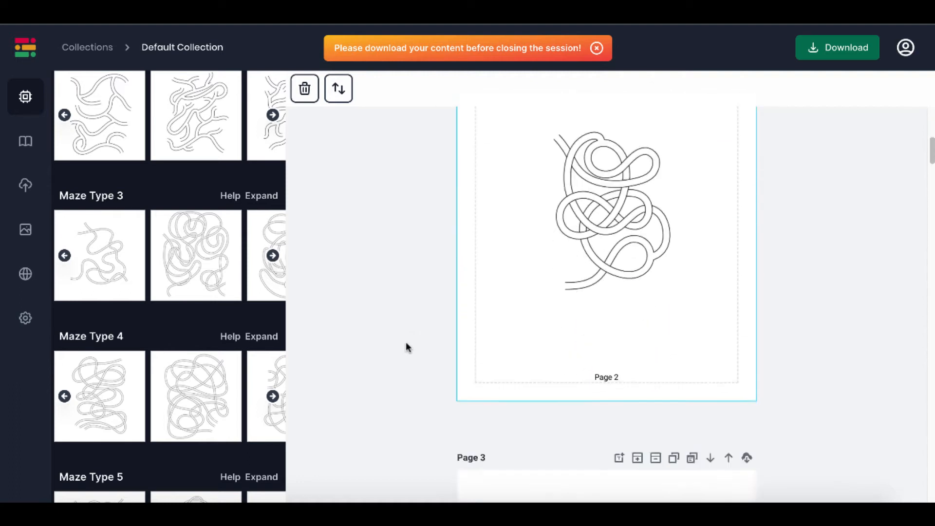
{"action": "scroll", "coordinate": [407, 343], "scroll_direction": "down", "scroll_amount": 12}
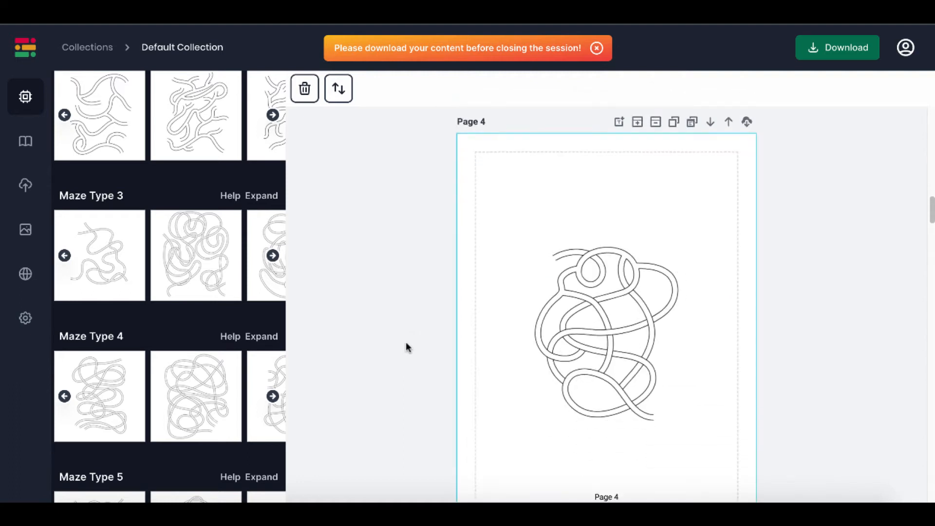
{"action": "scroll", "coordinate": [407, 347], "scroll_direction": "down", "scroll_amount": 8}
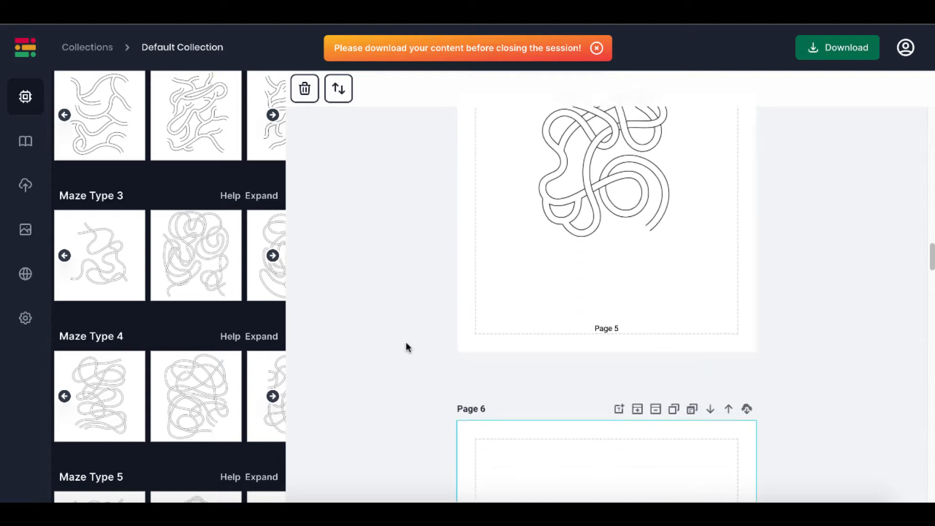
{"action": "scroll", "coordinate": [406, 345], "scroll_direction": "down", "scroll_amount": 20}
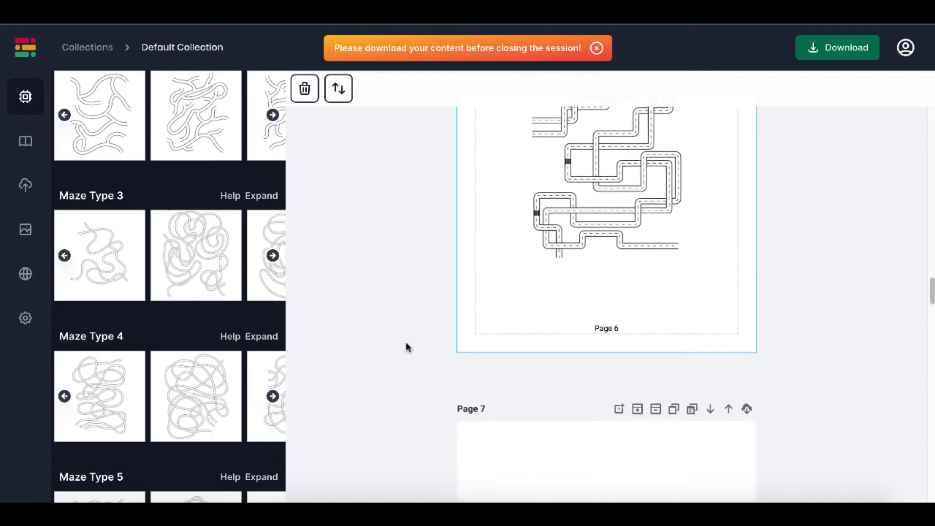
{"action": "scroll", "coordinate": [408, 347], "scroll_direction": "down", "scroll_amount": 12}
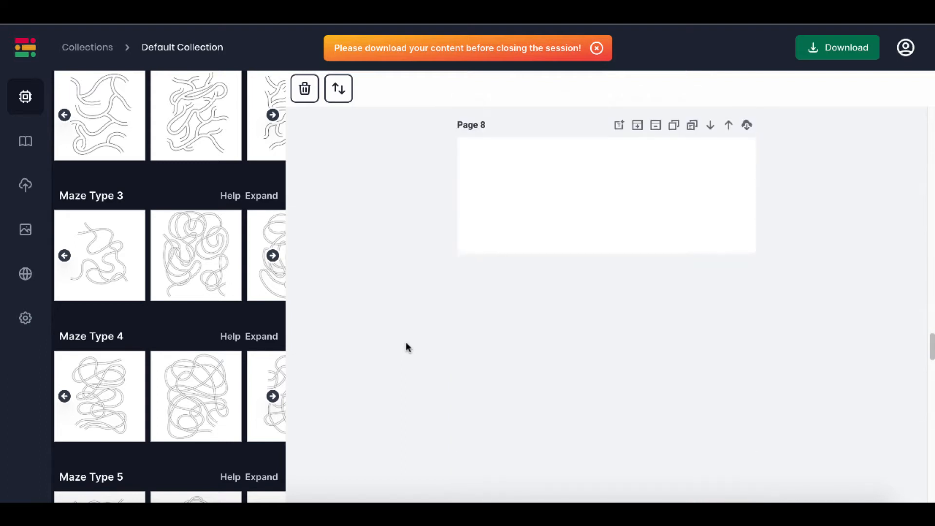
{"action": "scroll", "coordinate": [407, 346], "scroll_direction": "down", "scroll_amount": 10}
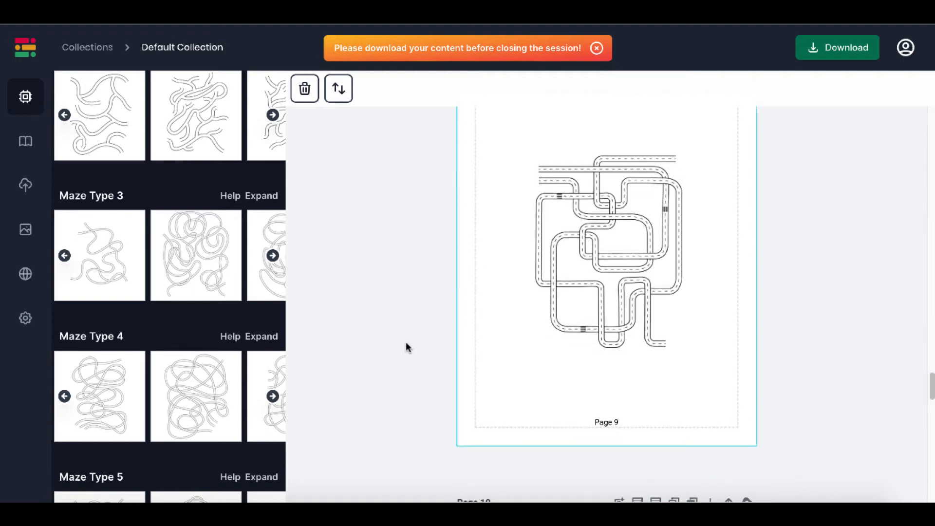
{"action": "scroll", "coordinate": [408, 347], "scroll_direction": "down", "scroll_amount": 8}
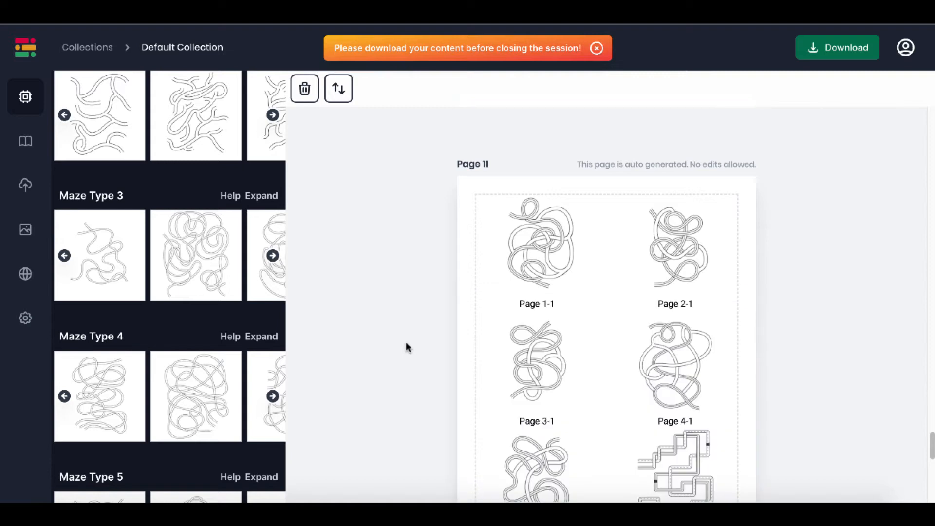
{"action": "scroll", "coordinate": [409, 347], "scroll_direction": "down", "scroll_amount": 3}
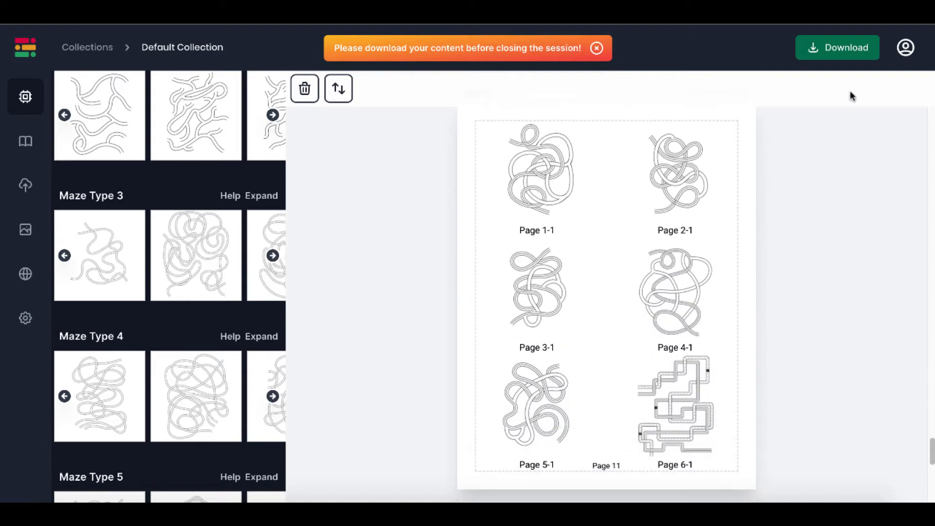
{"action": "left_click", "coordinate": [833, 55]}
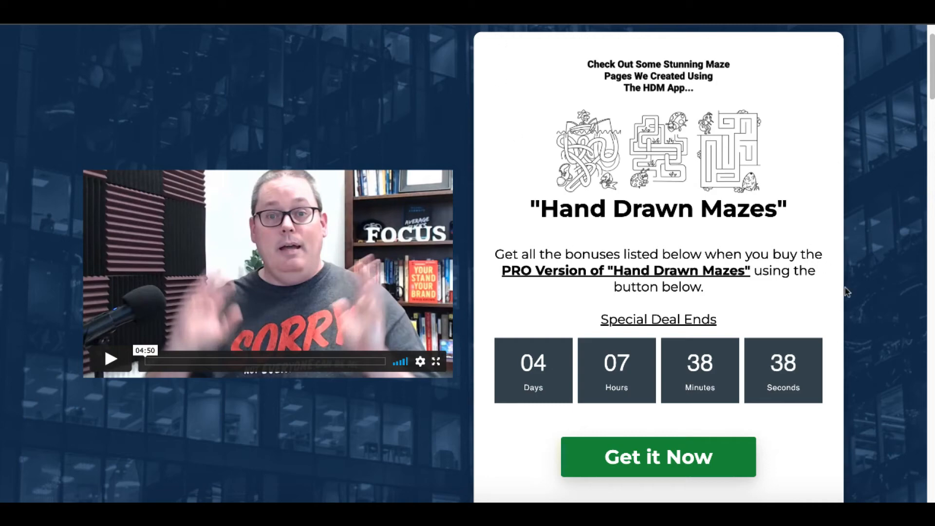
Step: Switch to the "Hand Drawn Mazes" bonus page and review the offered image packs, inspiration mazes and keyword research
{"action": "scroll", "coordinate": [841, 426], "scroll_direction": "down", "scroll_amount": 10}
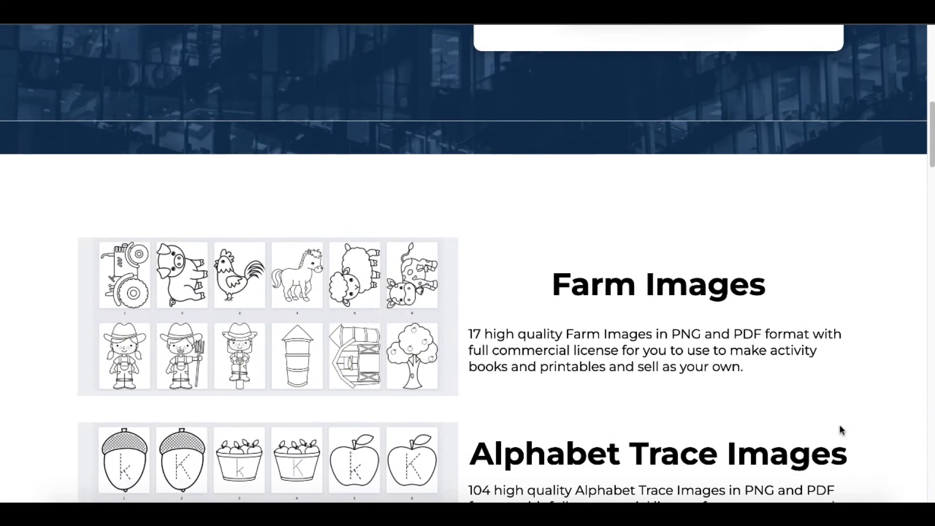
{"action": "scroll", "coordinate": [841, 430], "scroll_direction": "down", "scroll_amount": 9}
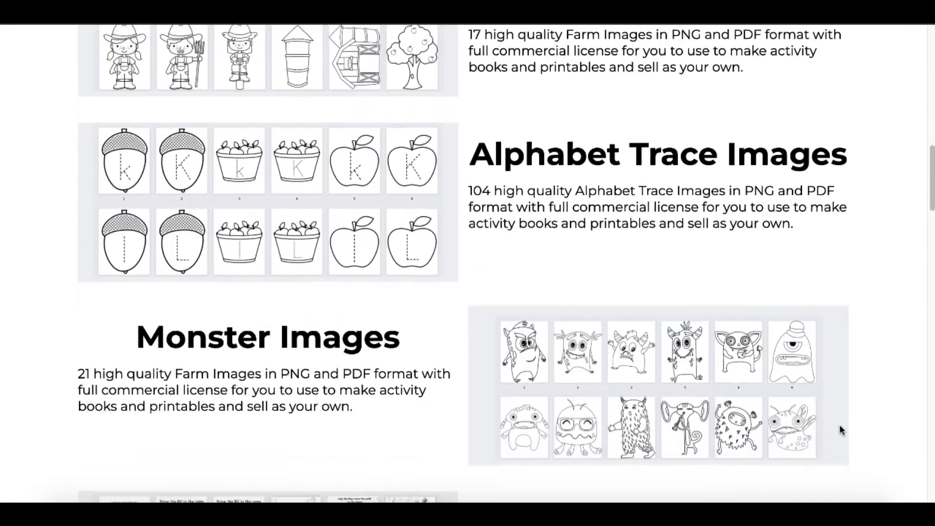
{"action": "scroll", "coordinate": [841, 430], "scroll_direction": "down", "scroll_amount": 4}
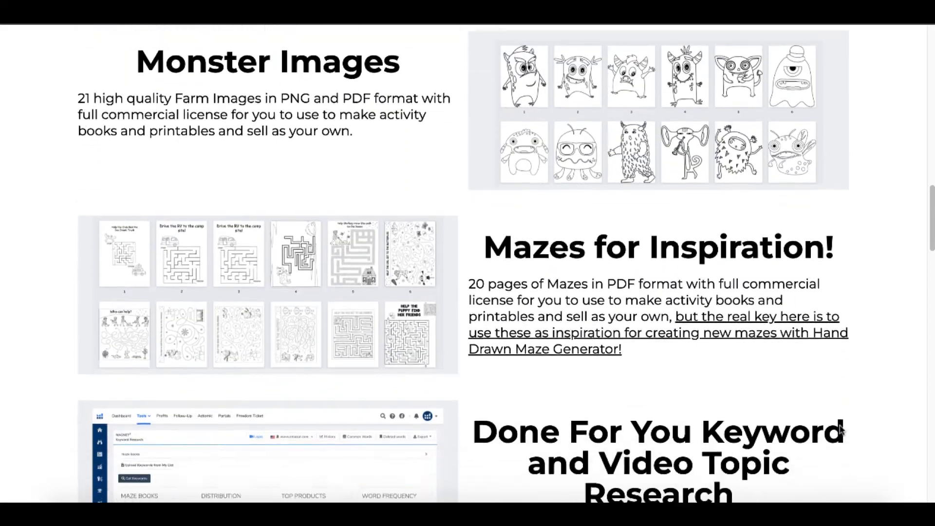
{"action": "scroll", "coordinate": [842, 429], "scroll_direction": "down", "scroll_amount": 3}
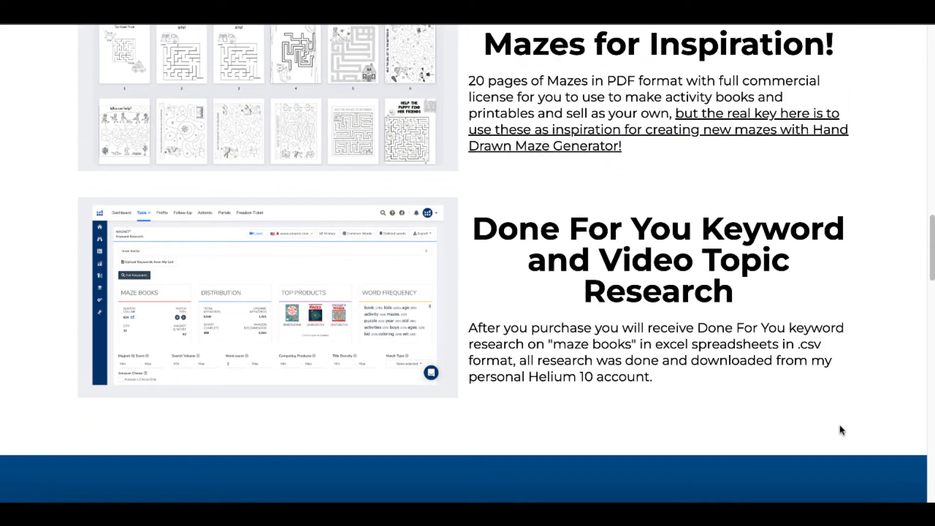
{"action": "scroll", "coordinate": [841, 429], "scroll_direction": "up", "scroll_amount": 18}
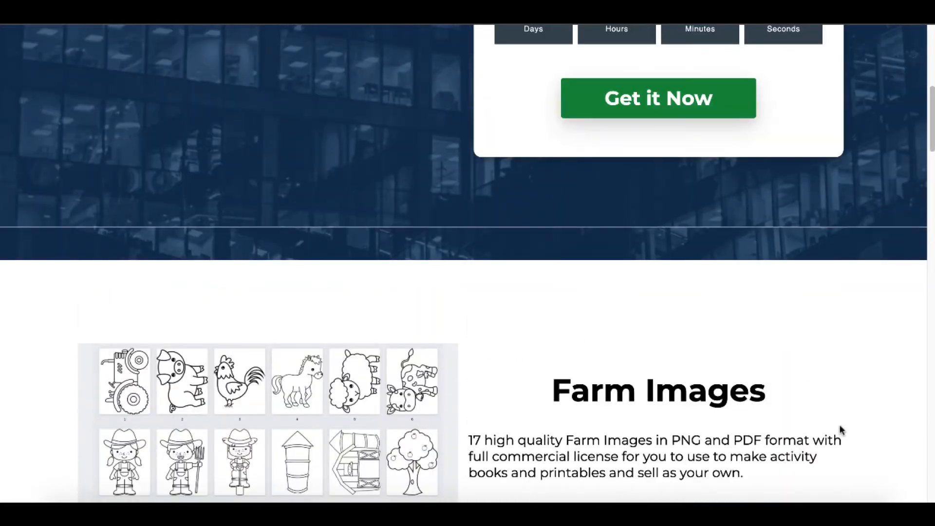
{"action": "scroll", "coordinate": [841, 430], "scroll_direction": "up", "scroll_amount": 8}
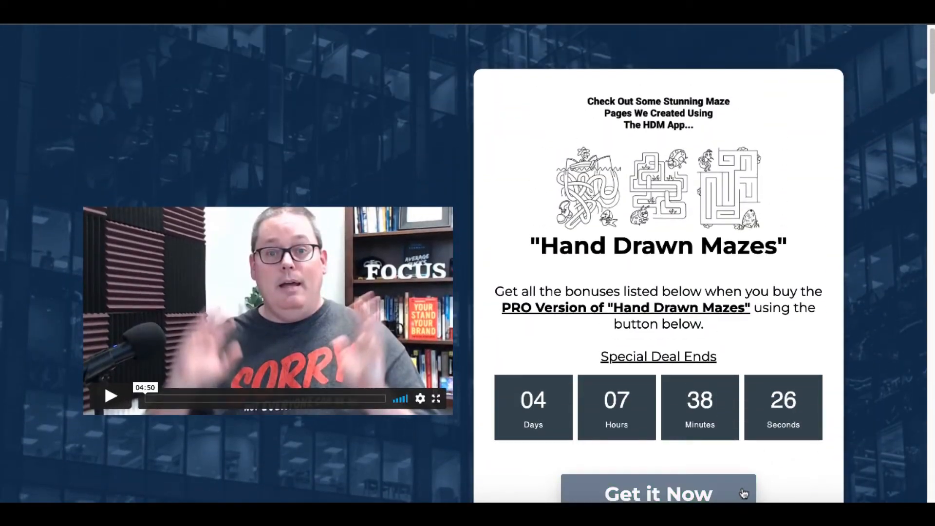
Step: Open the Hand Drawn Mazes sales page from the bonus page's purchase link and look over its headline and video section
{"action": "left_click", "coordinate": [744, 493]}
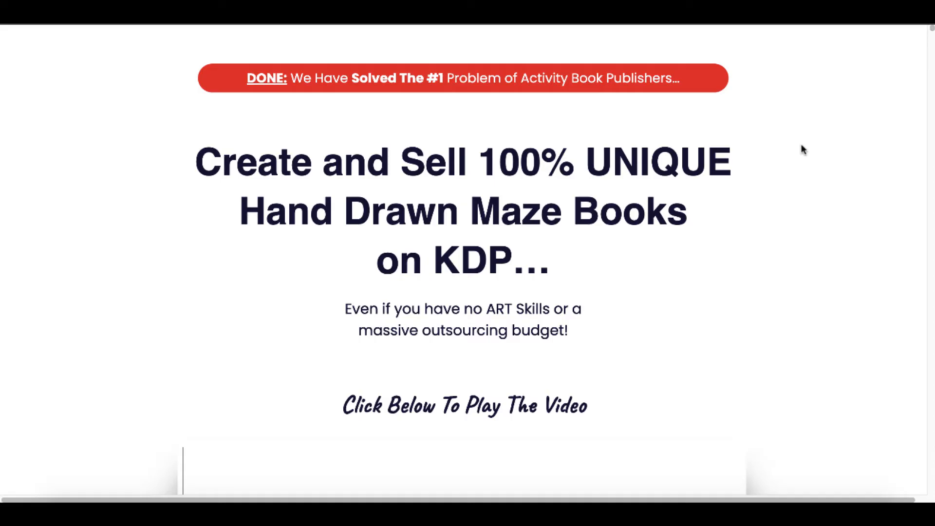
{"action": "scroll", "coordinate": [803, 150], "scroll_direction": "down", "scroll_amount": 16}
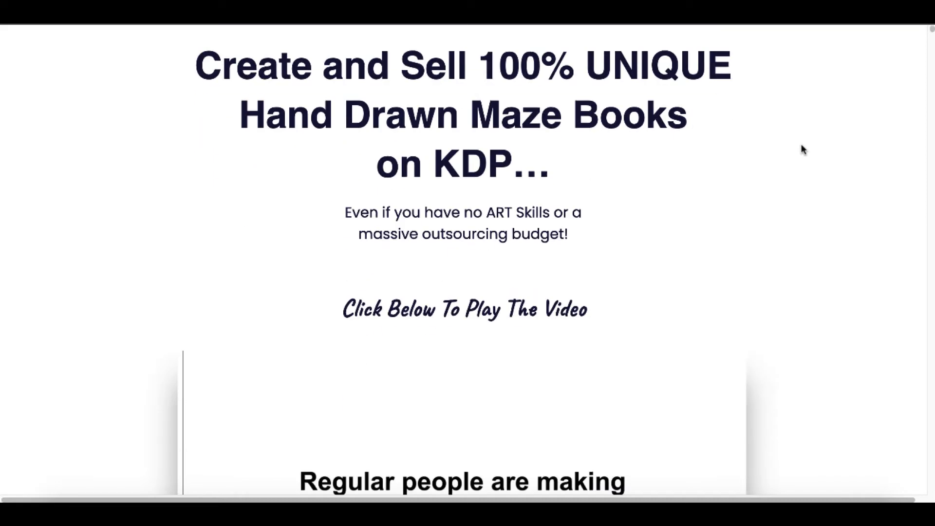
{"action": "scroll", "coordinate": [802, 149], "scroll_direction": "down", "scroll_amount": 7}
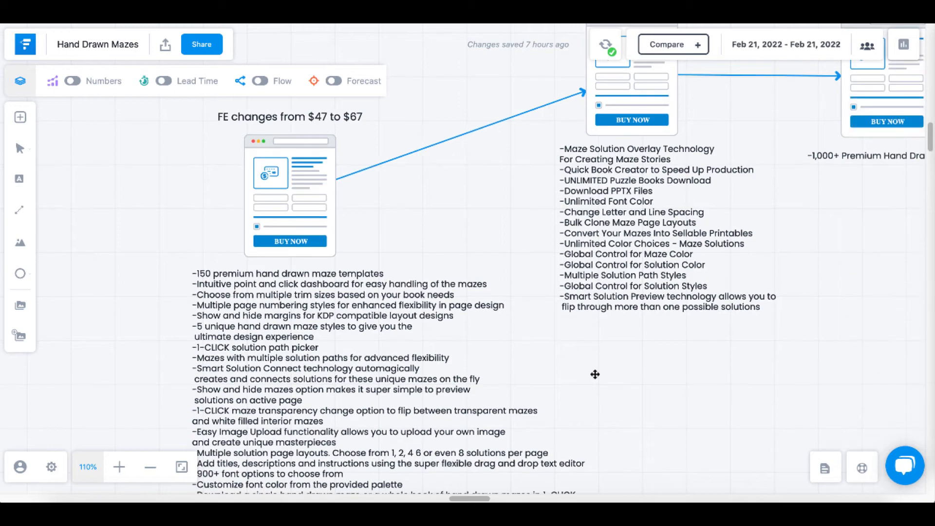
Step: Switch to the Hand Drawn Mazes funnel map and read through the feature list of the front-end (FE) offer
{"action": "scroll", "coordinate": [594, 374], "scroll_direction": "down", "scroll_amount": 1}
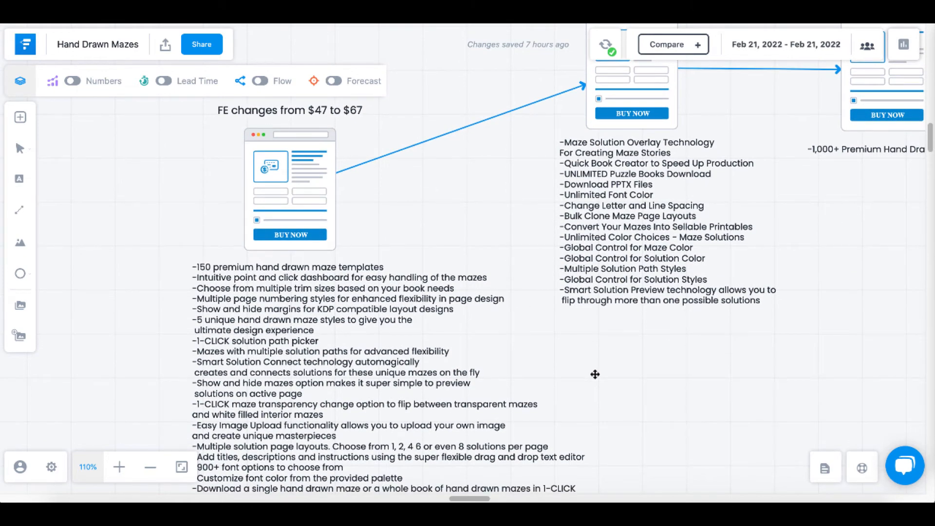
{"action": "scroll", "coordinate": [594, 374], "scroll_direction": "down", "scroll_amount": 5}
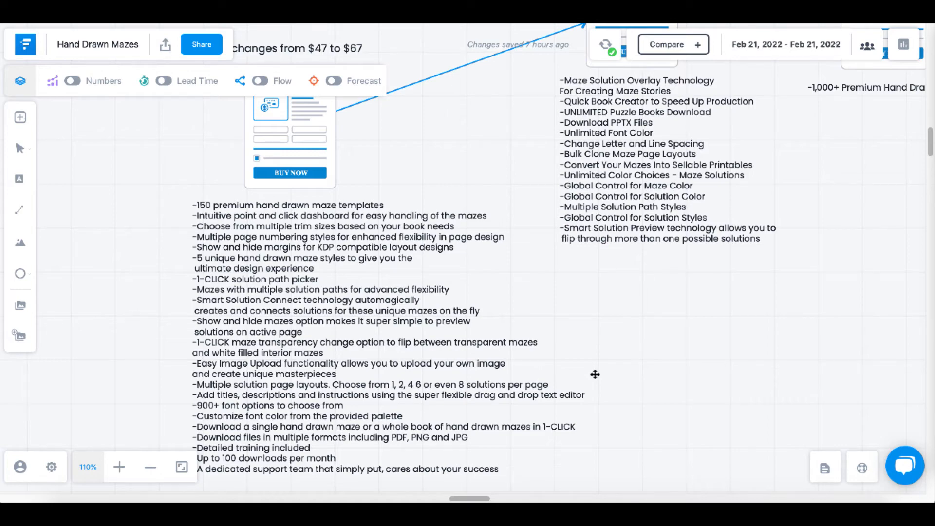
{"action": "scroll", "coordinate": [595, 374], "scroll_direction": "left", "scroll_amount": 1}
{"action": "scroll", "coordinate": [595, 374], "scroll_direction": "up", "scroll_amount": 9}
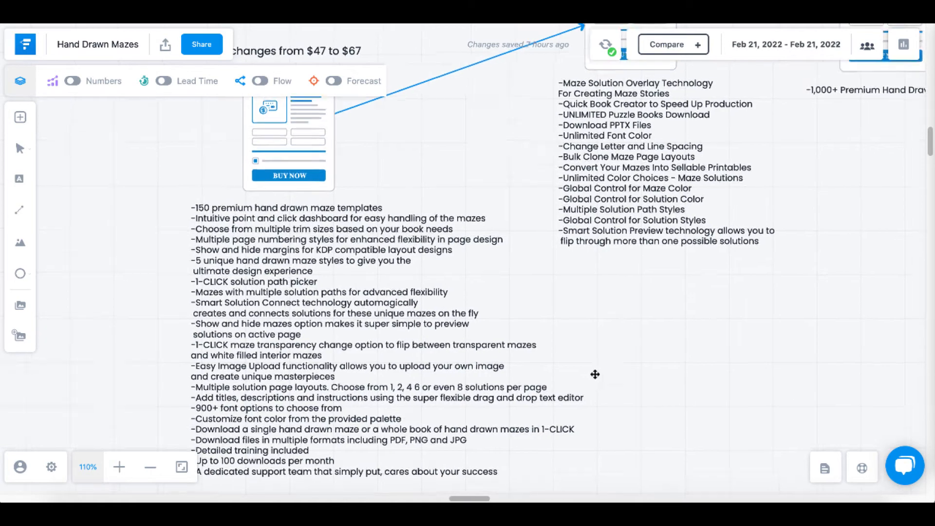
Step: Examine the contents and pricing of the OTO1, OTO2 and OTO3 upsells and the DS2 and DS3 downsells on the funnel map
{"action": "scroll", "coordinate": [595, 374], "scroll_direction": "up", "scroll_amount": 8}
{"action": "scroll", "coordinate": [595, 374], "scroll_direction": "right", "scroll_amount": 12}
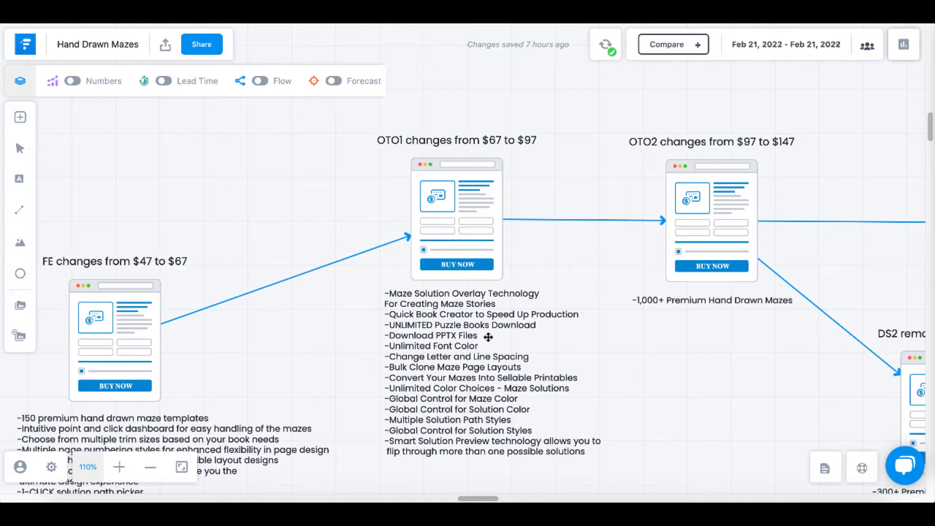
{"action": "scroll", "coordinate": [488, 337], "scroll_direction": "right", "scroll_amount": 5}
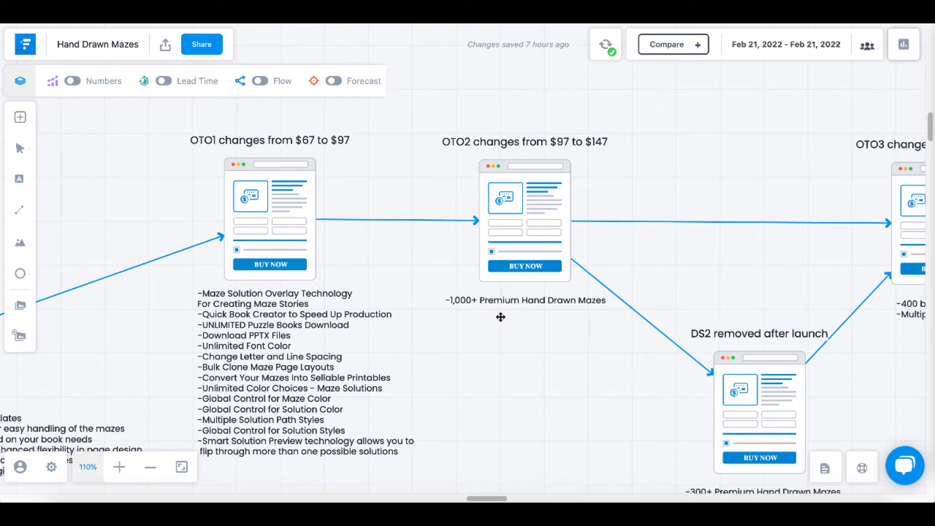
{"action": "scroll", "coordinate": [501, 317], "scroll_direction": "right", "scroll_amount": 3}
{"action": "scroll", "coordinate": [501, 317], "scroll_direction": "down", "scroll_amount": 2}
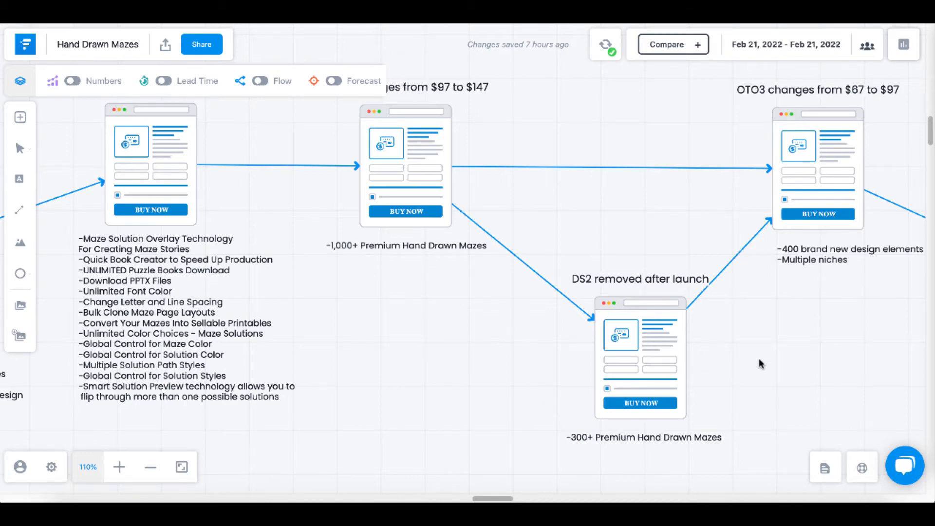
{"action": "scroll", "coordinate": [759, 361], "scroll_direction": "up", "scroll_amount": 1}
{"action": "scroll", "coordinate": [758, 360], "scroll_direction": "right", "scroll_amount": 5}
{"action": "scroll", "coordinate": [759, 360], "scroll_direction": "right", "scroll_amount": 2}
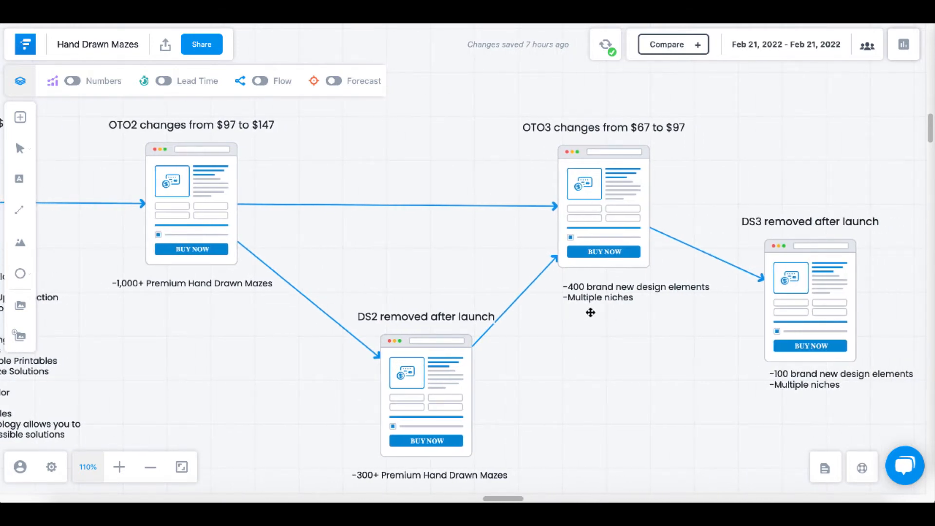
{"action": "scroll", "coordinate": [590, 312], "scroll_direction": "right", "scroll_amount": 1}
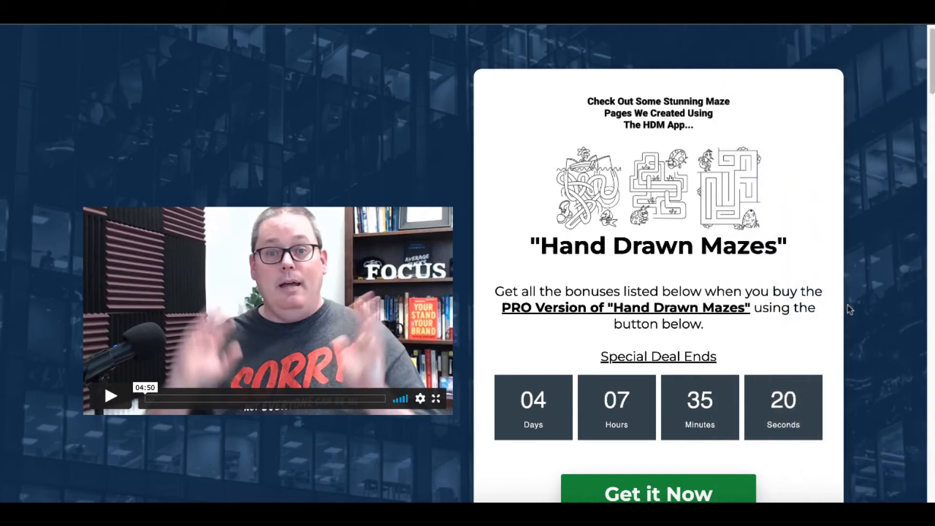
Step: Switch back to the bonus page and review the bonuses, the FE and OTO1 purchase requirement, and the WarriorPlus bonus access instructions
{"action": "scroll", "coordinate": [850, 309], "scroll_direction": "down", "scroll_amount": 6}
{"action": "scroll", "coordinate": [850, 310], "scroll_direction": "down", "scroll_amount": 14}
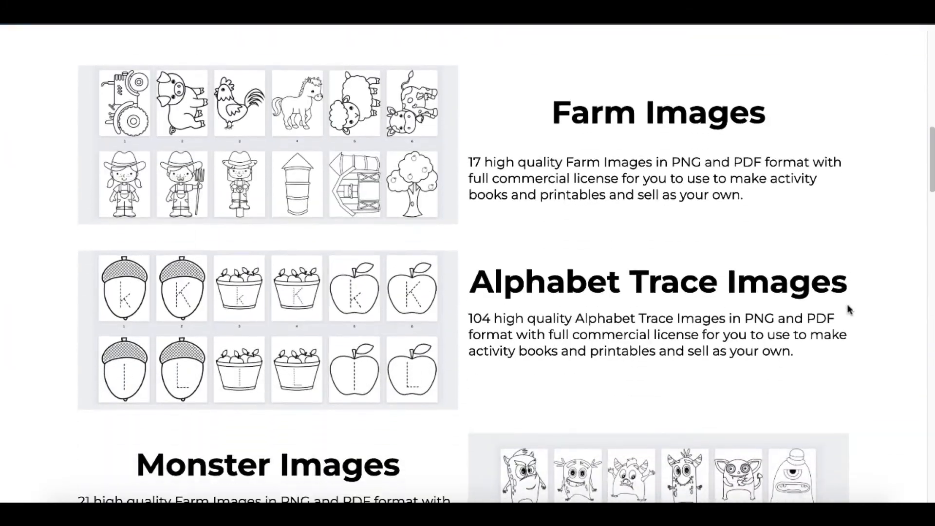
{"action": "scroll", "coordinate": [847, 309], "scroll_direction": "down", "scroll_amount": 14}
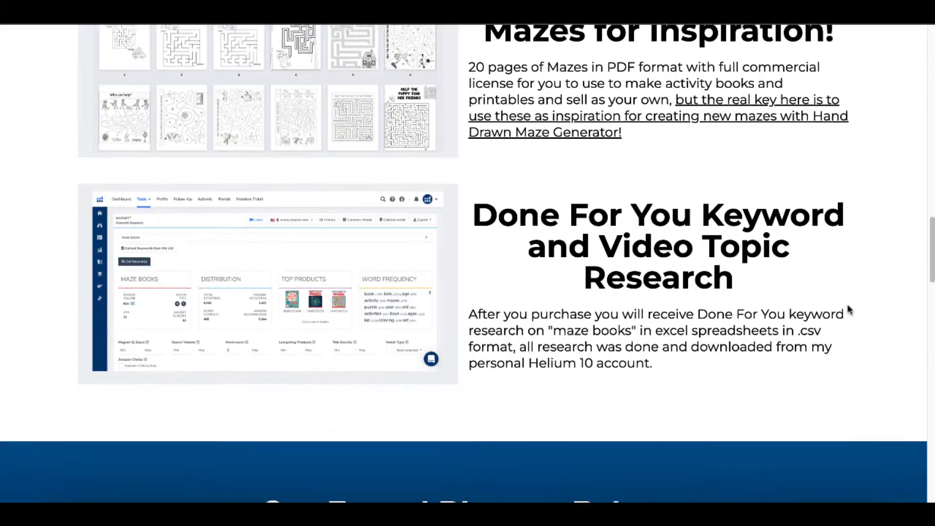
{"action": "scroll", "coordinate": [850, 310], "scroll_direction": "down", "scroll_amount": 8}
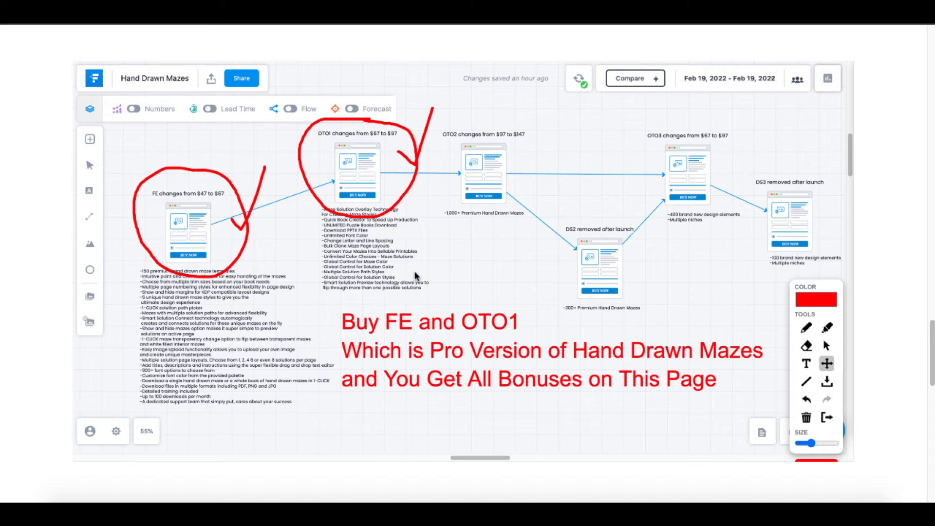
{"action": "scroll", "coordinate": [416, 275], "scroll_direction": "down", "scroll_amount": 10}
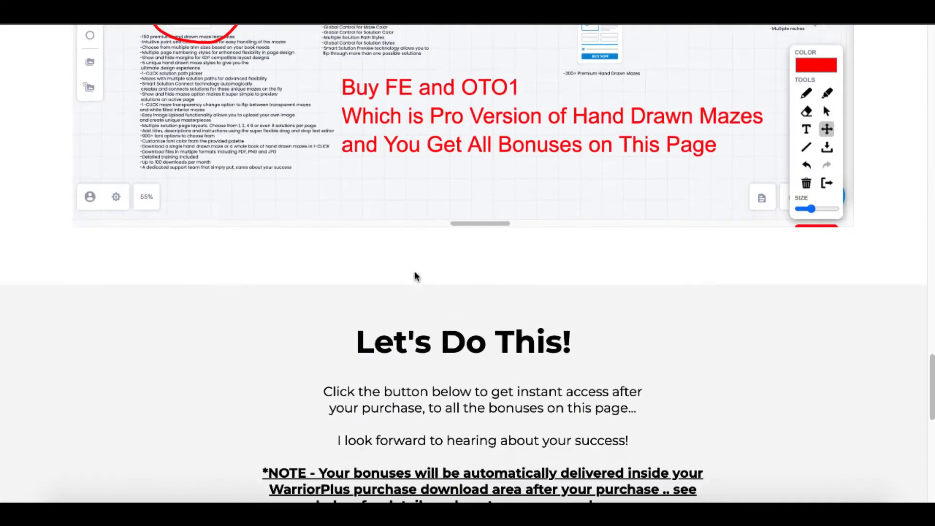
{"action": "scroll", "coordinate": [416, 276], "scroll_direction": "down", "scroll_amount": 3}
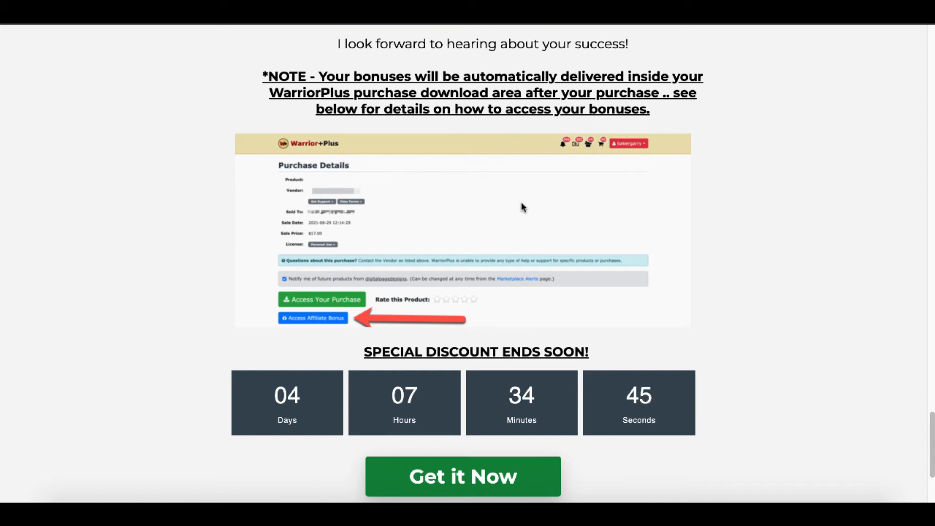
{"action": "scroll", "coordinate": [521, 207], "scroll_direction": "down", "scroll_amount": 1}
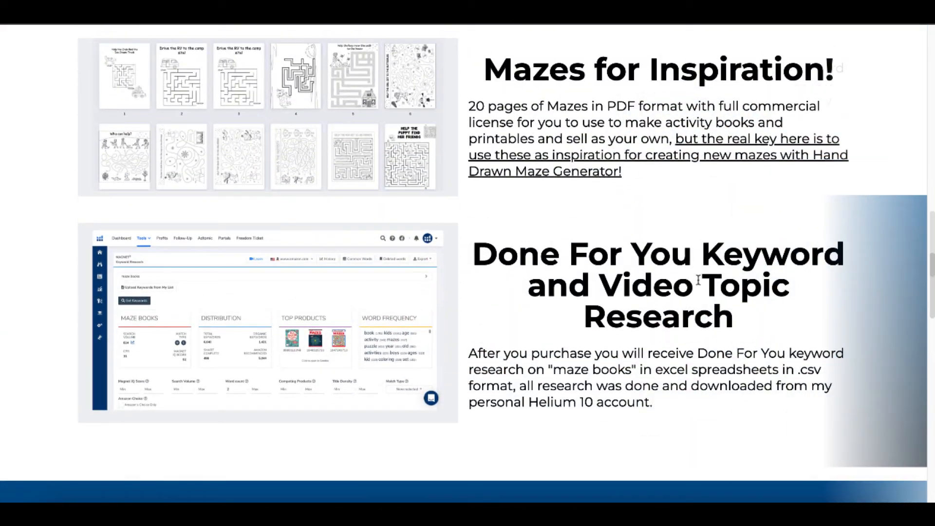
{"action": "scroll", "coordinate": [698, 281], "scroll_direction": "up", "scroll_amount": 4}
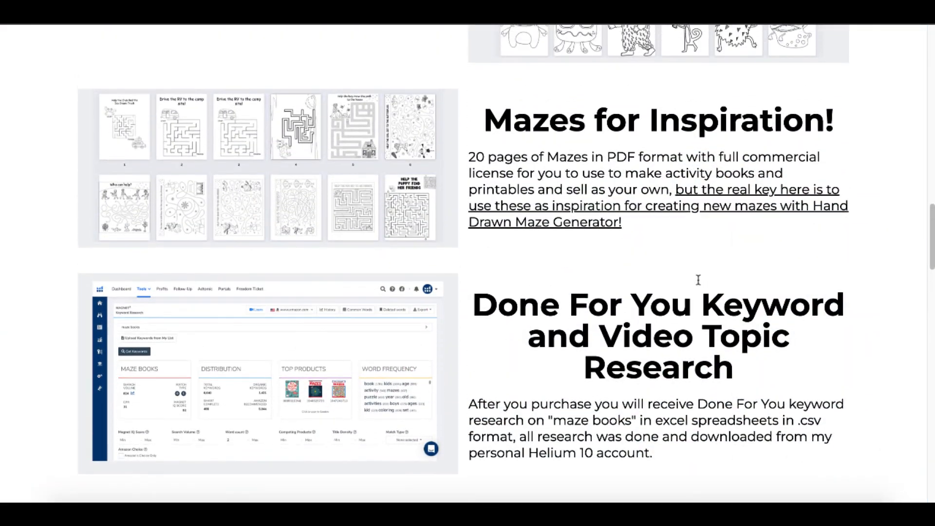
{"action": "scroll", "coordinate": [698, 280], "scroll_direction": "up", "scroll_amount": 7}
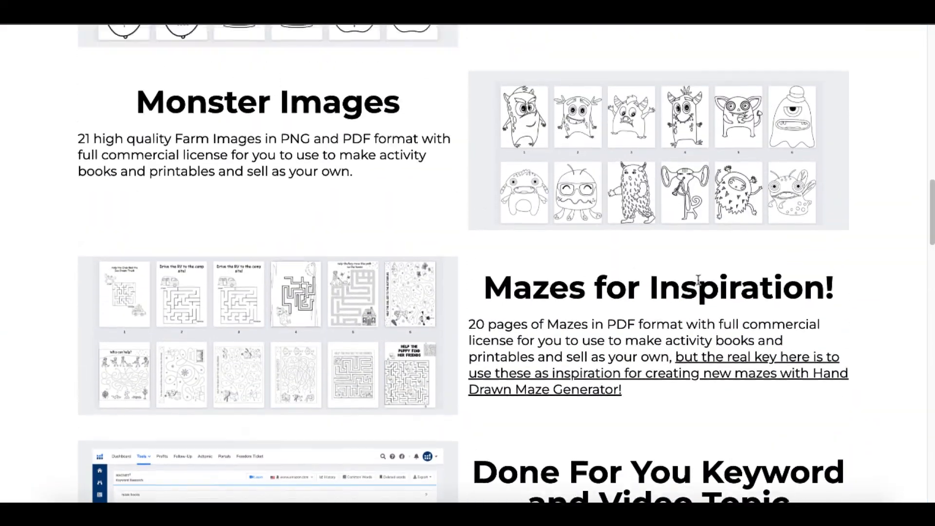
{"action": "scroll", "coordinate": [698, 280], "scroll_direction": "up", "scroll_amount": 7}
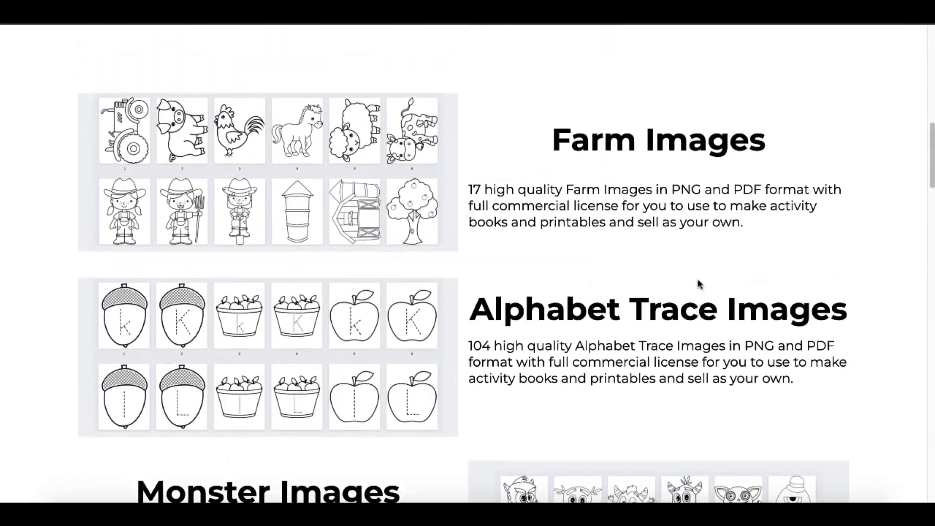